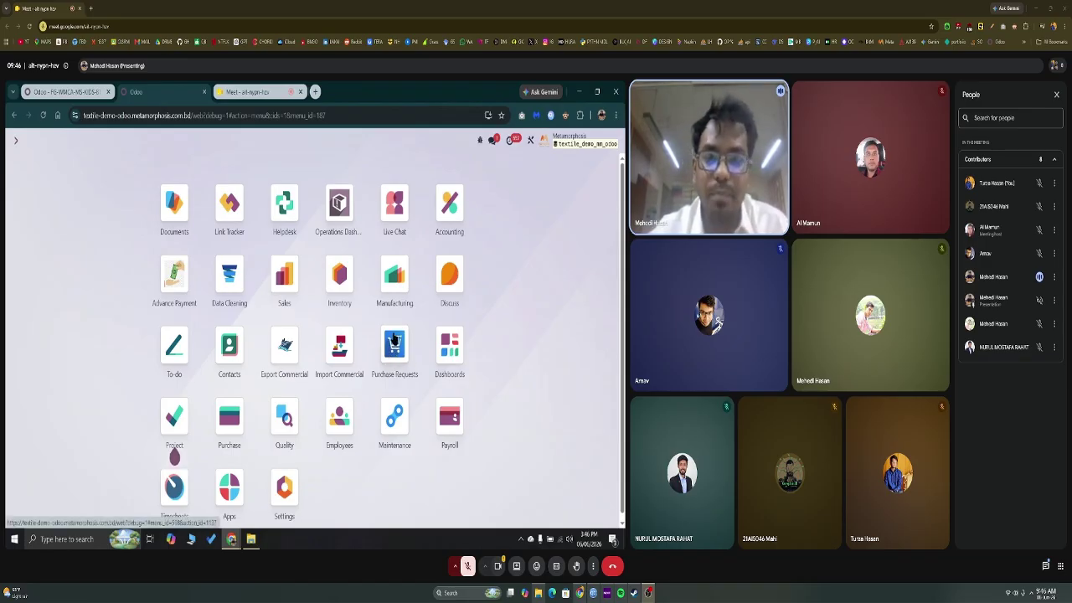
# Step: Create a new purchase request for OpEx in the Purchase Requests app
pyautogui.click(397, 355)
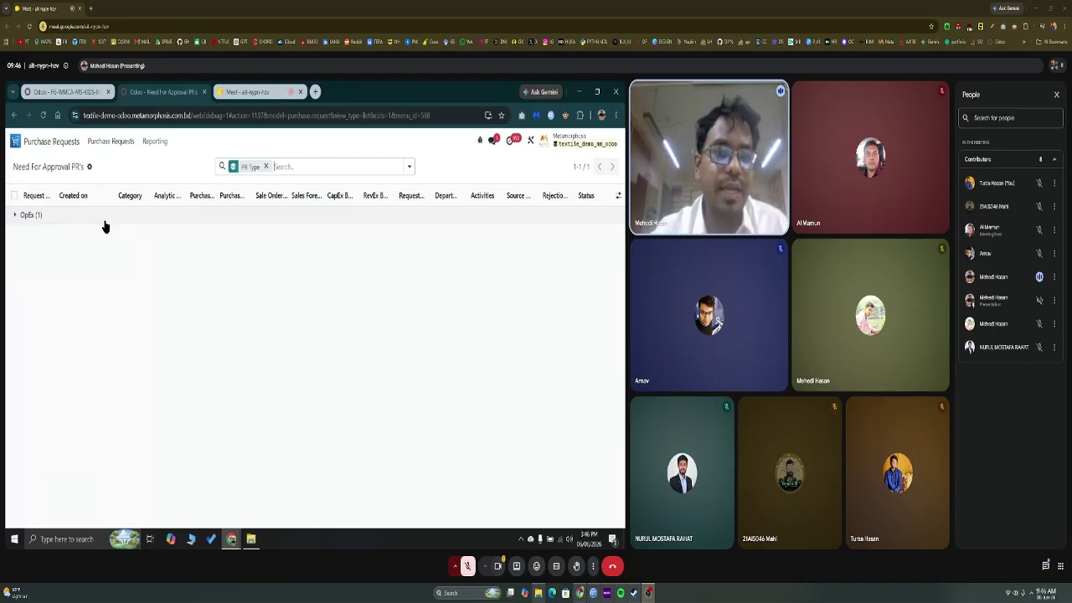
pyautogui.click(118, 143)
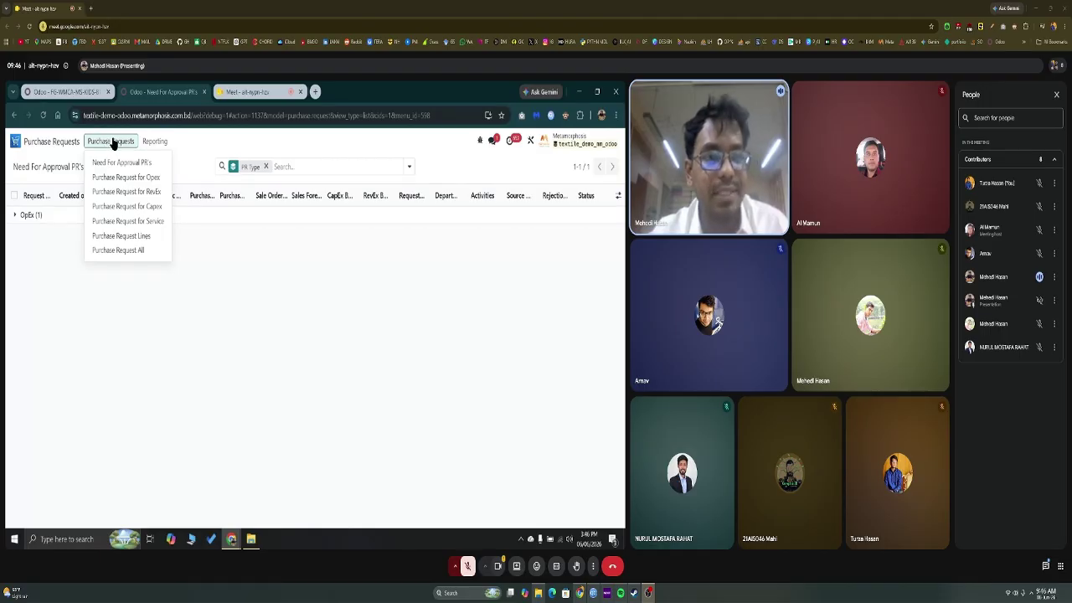
pyautogui.click(140, 178)
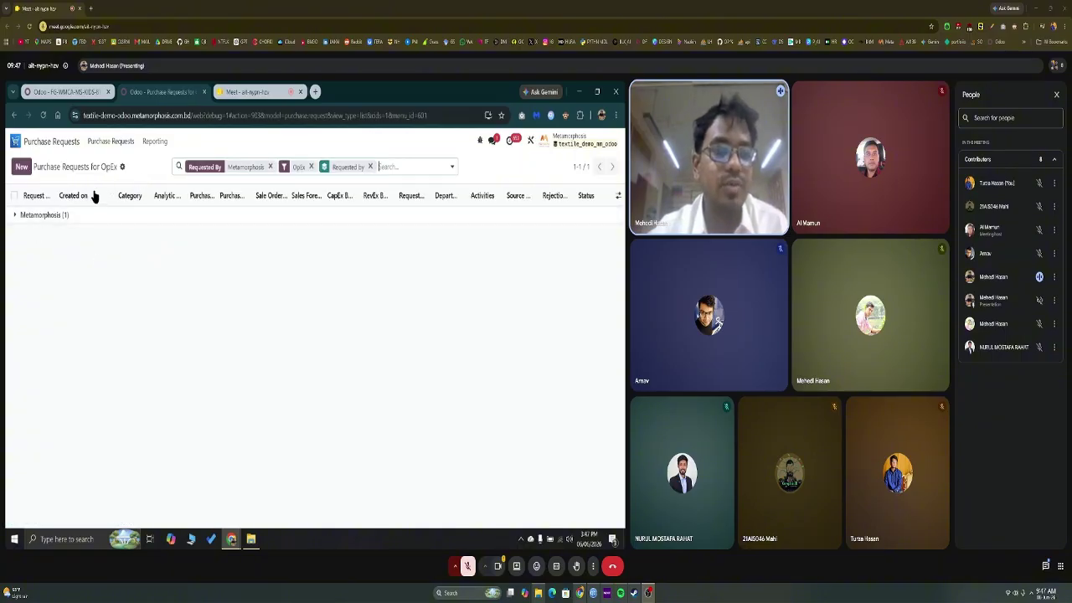
pyautogui.click(23, 167)
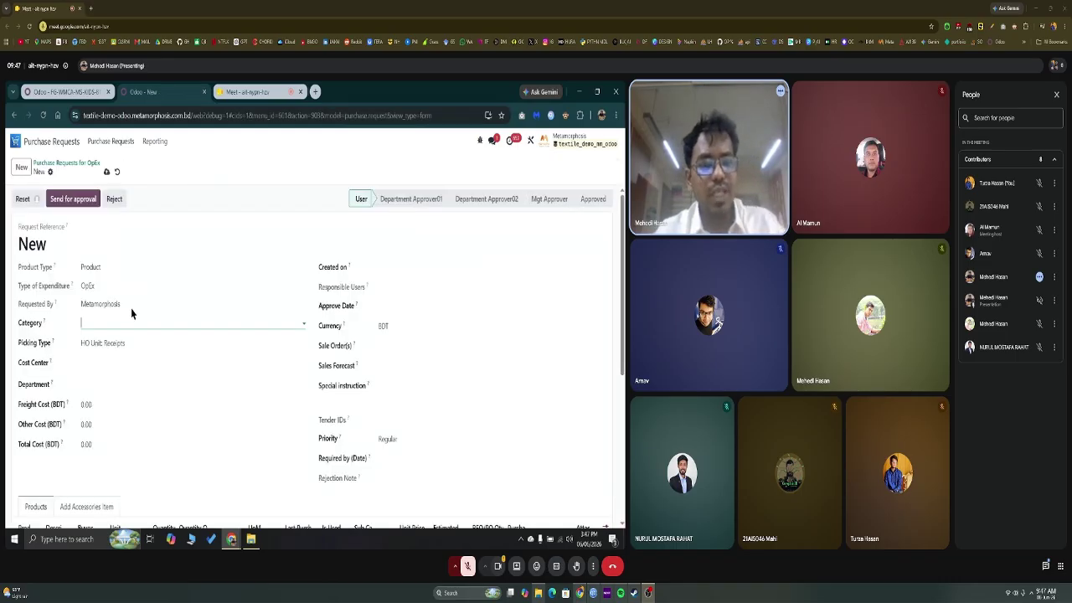
# Step: Set the new request's category to Packing Material Accessories
pyautogui.write('packing')
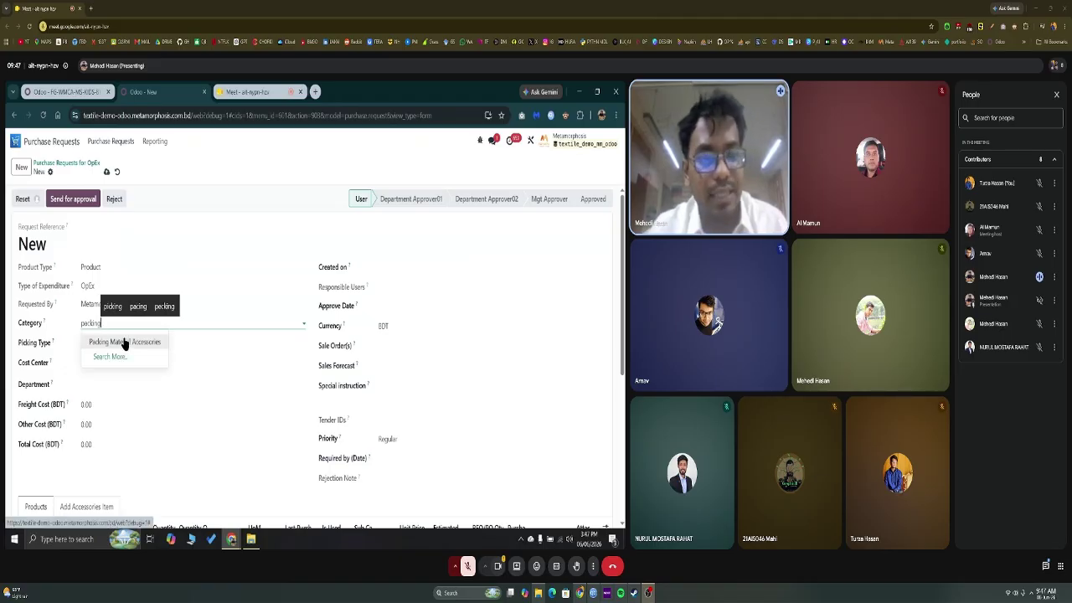
pyautogui.click(124, 343)
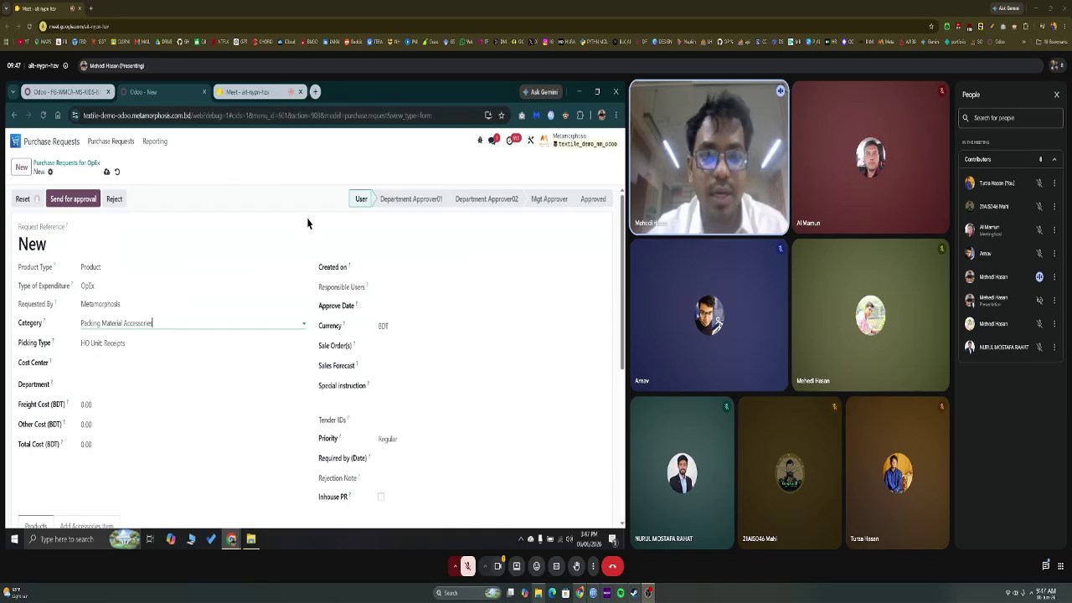
pyautogui.scroll(-1, 306, 217)
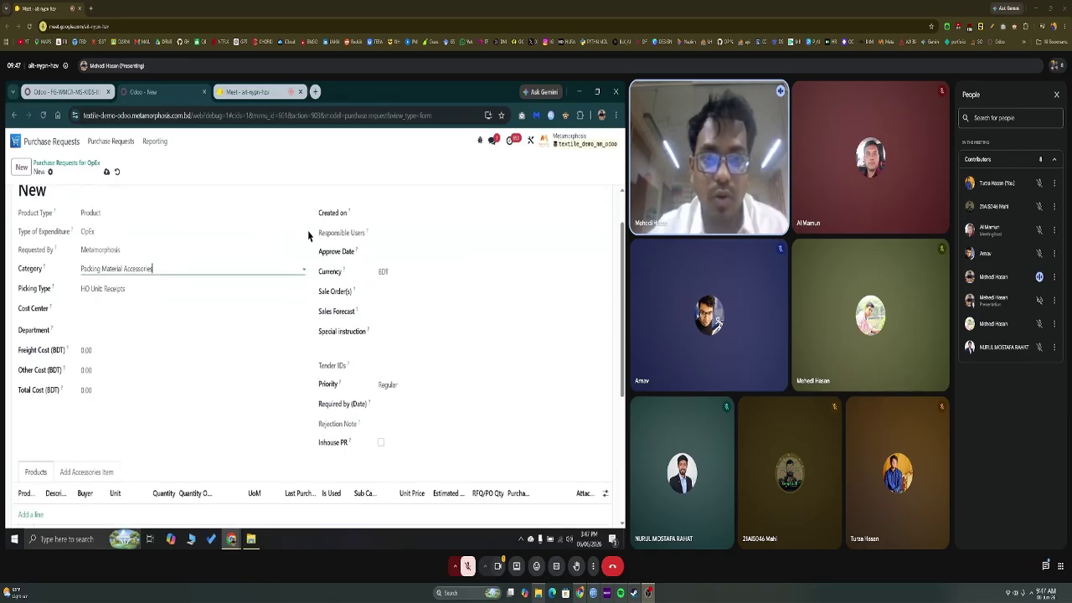
pyautogui.scroll(1, 307, 231)
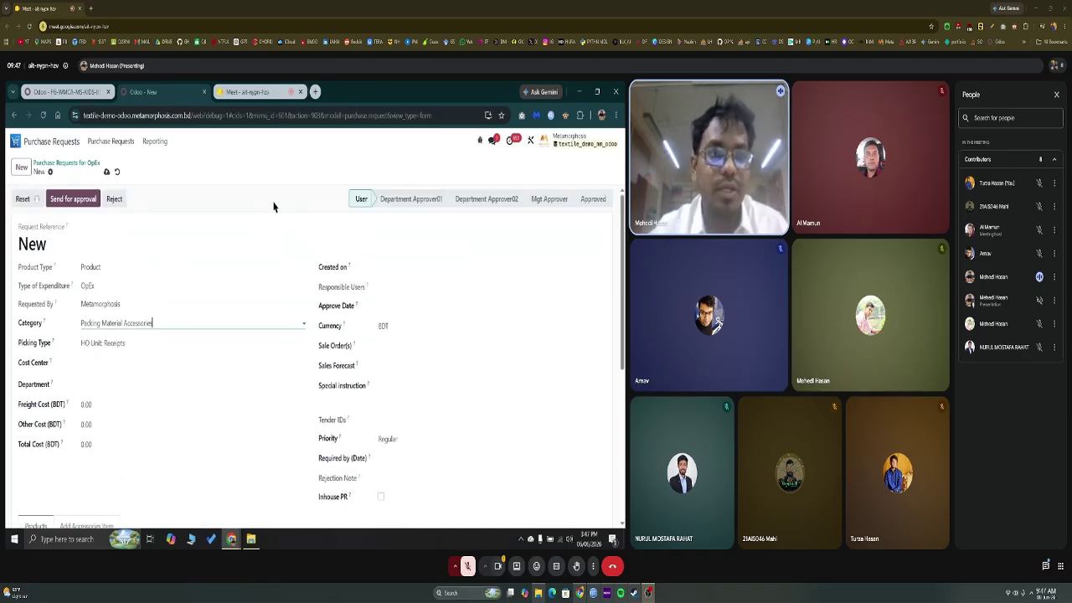
# Step: Duplicate the finished-goods product's browser tab and open the Sales app's Accessories Item list in the copy
pyautogui.click(39, 89)
pyautogui.rightClick(79, 88)
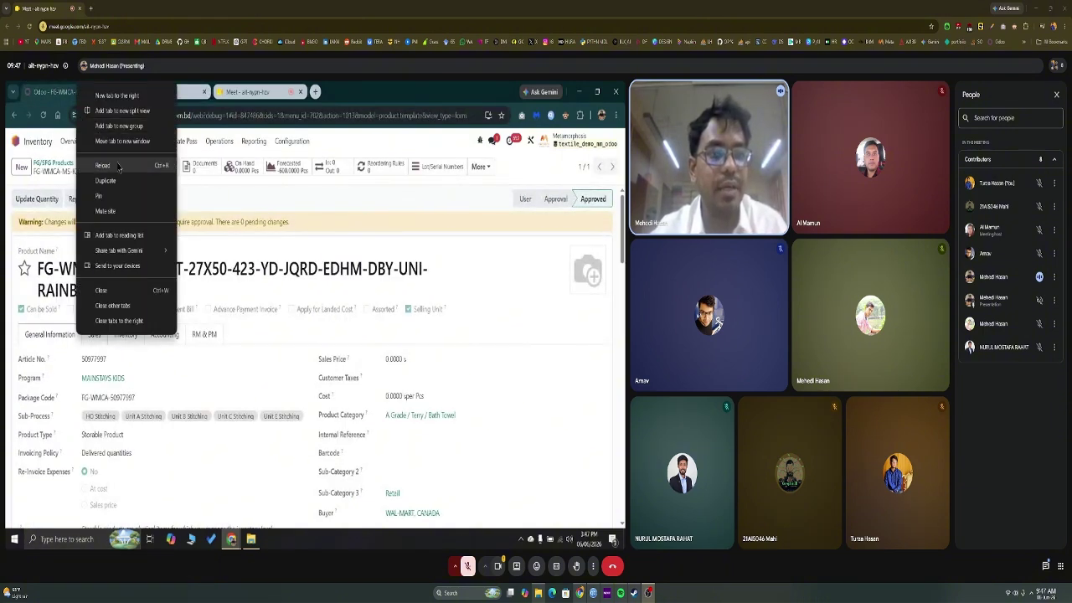
pyautogui.click(122, 182)
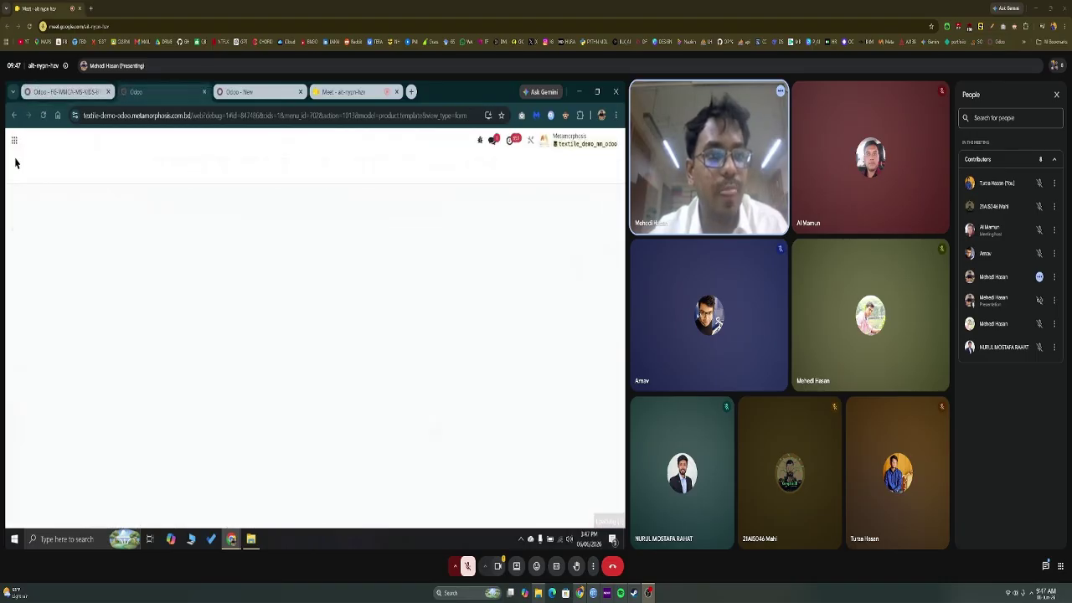
pyautogui.click(12, 143)
pyautogui.write('sales')
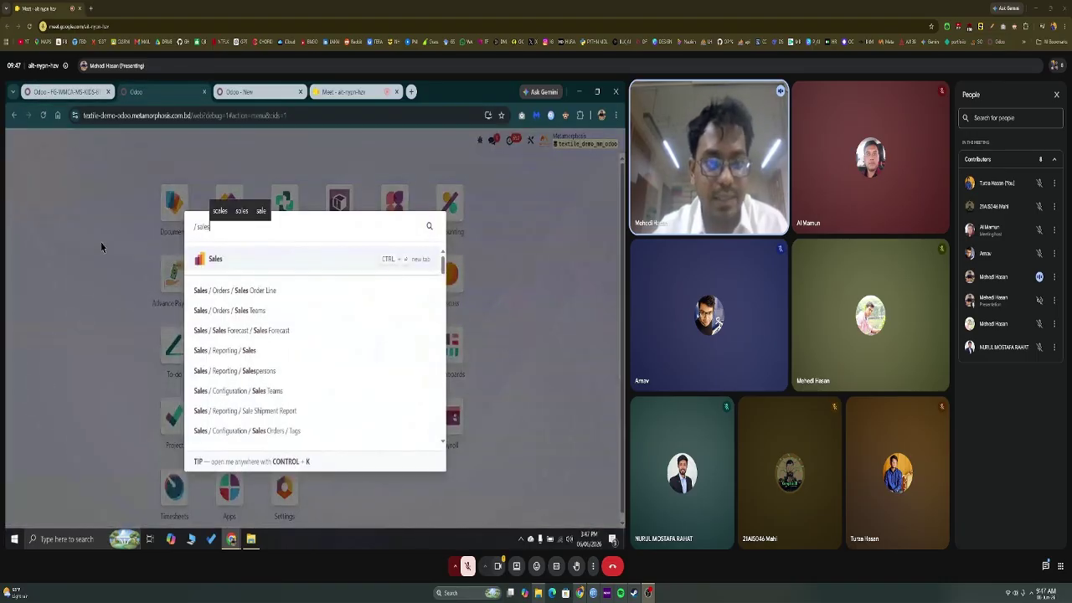
pyautogui.press('Return')
pyautogui.click(160, 141)
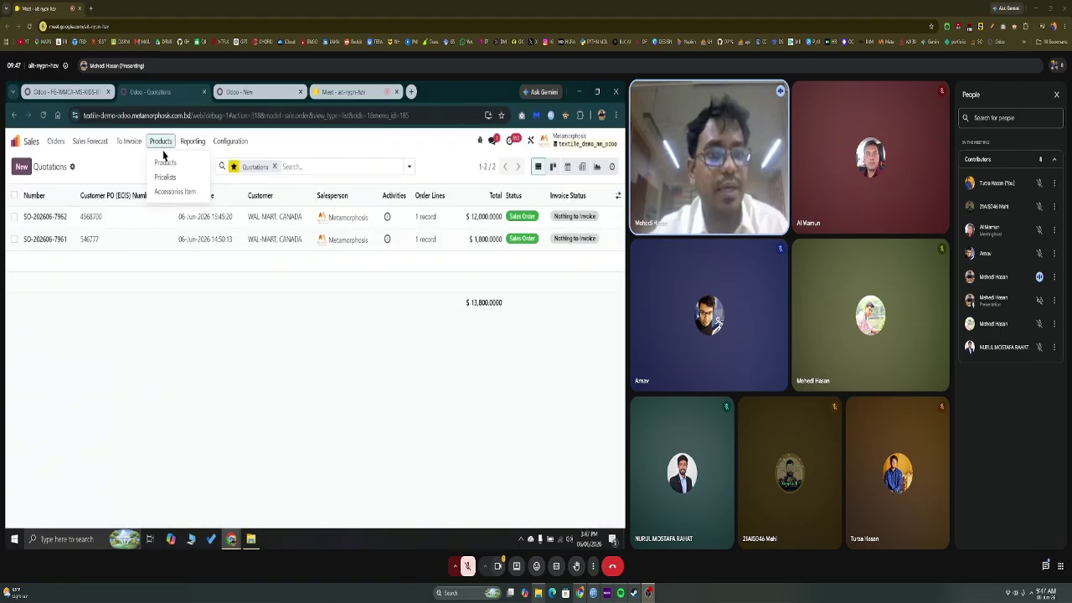
pyautogui.click(166, 192)
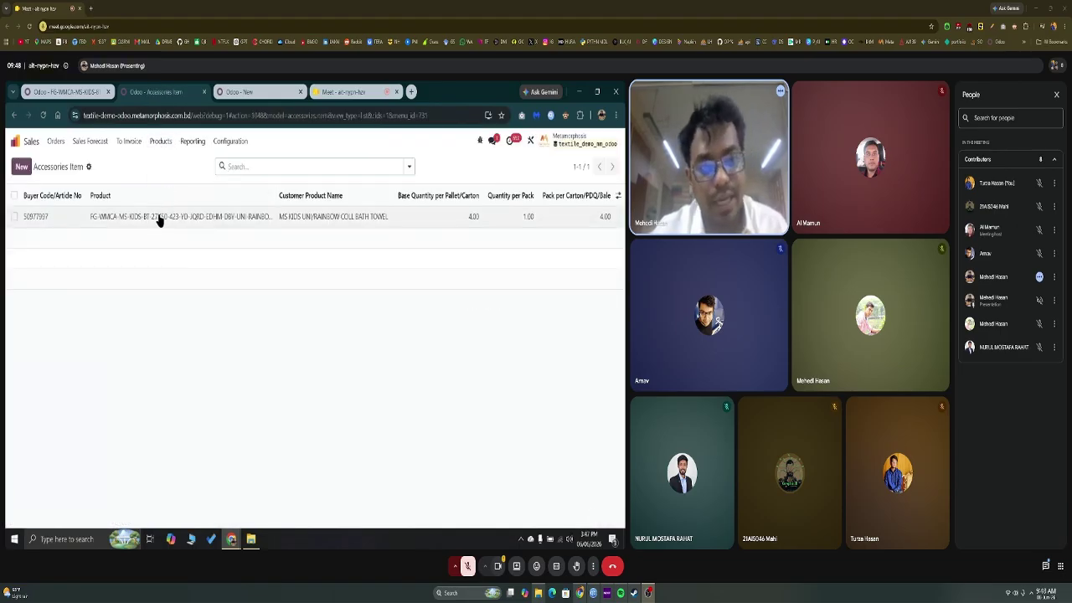
# Step: Open the accessories item record for the MS KIDS UNI/RAINBOW COLL BATH TOWEL and review its packing details and accessories lines
pyautogui.click(166, 218)
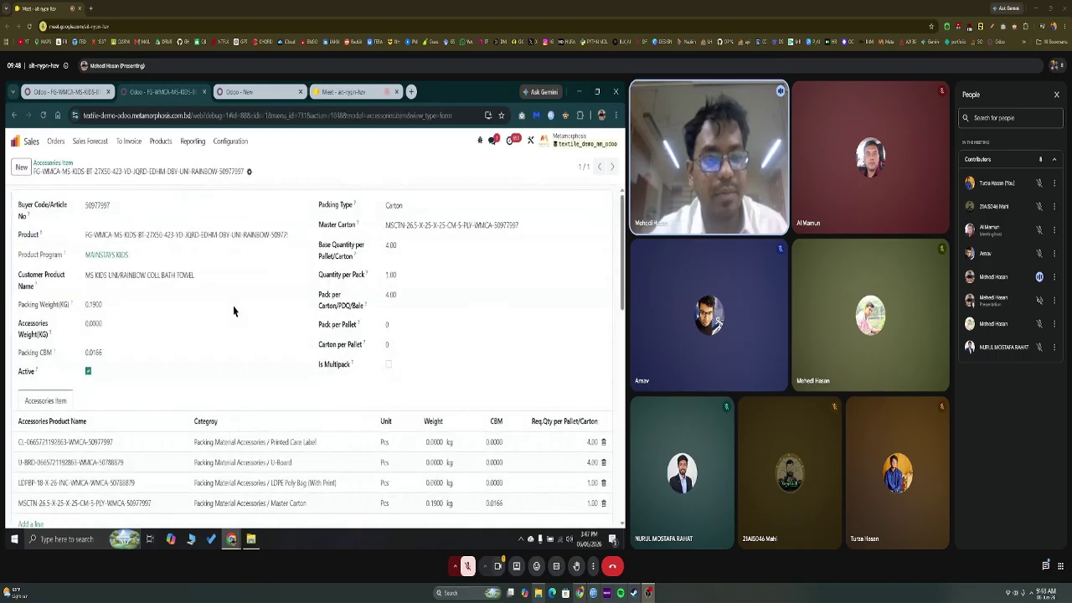
pyautogui.scroll(-5, 226, 318)
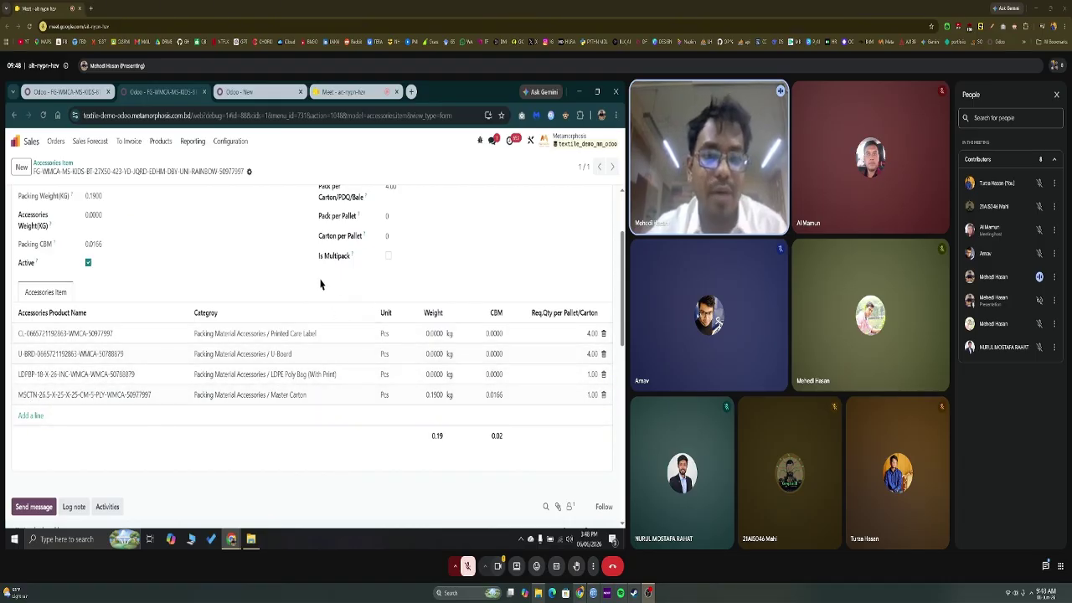
pyautogui.scroll(3, 316, 299)
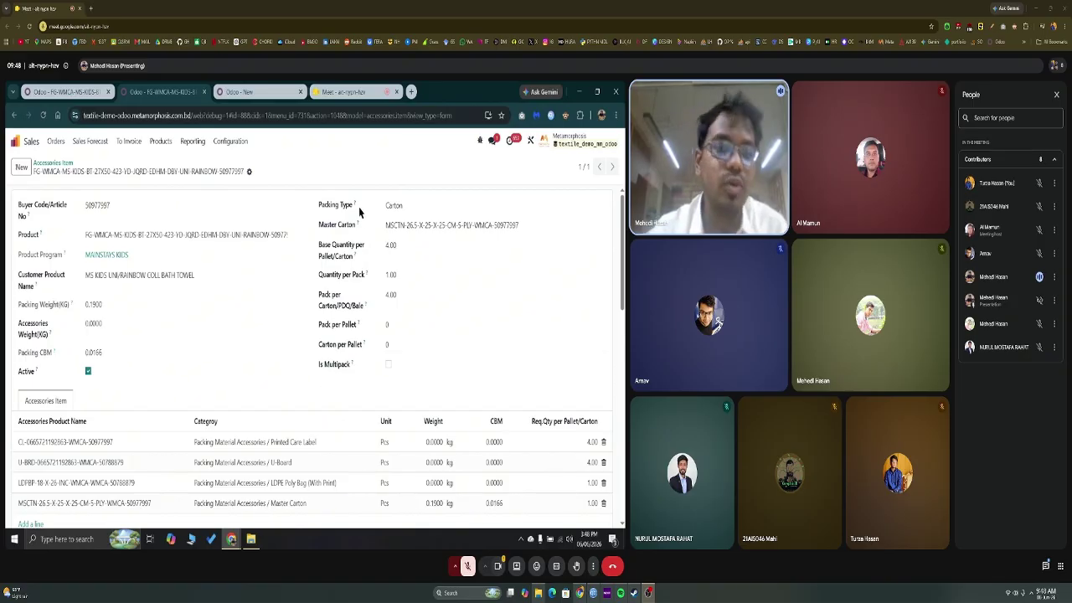
# Step: Return to the new purchase request and set its cost center to 0000 - HO - Common Cost Center
pyautogui.click(253, 94)
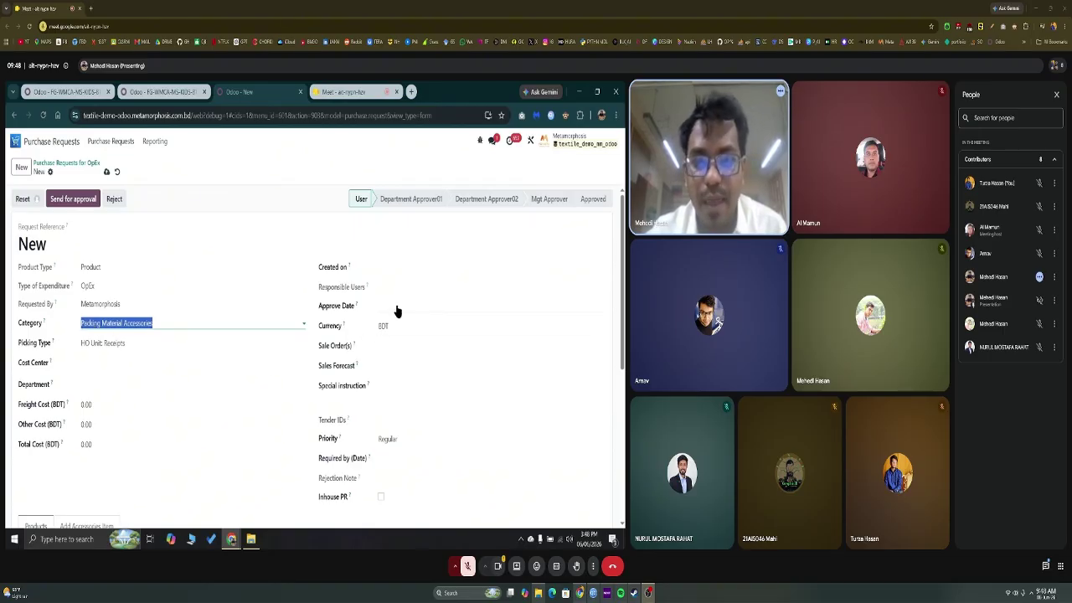
pyautogui.click(402, 346)
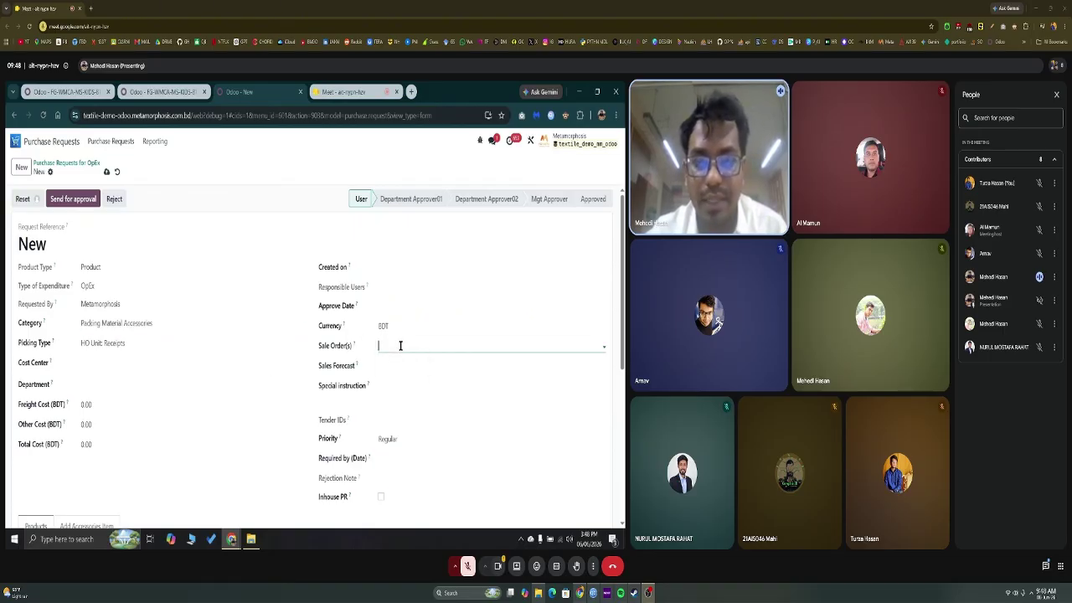
pyautogui.click(94, 360)
pyautogui.click(42, 436)
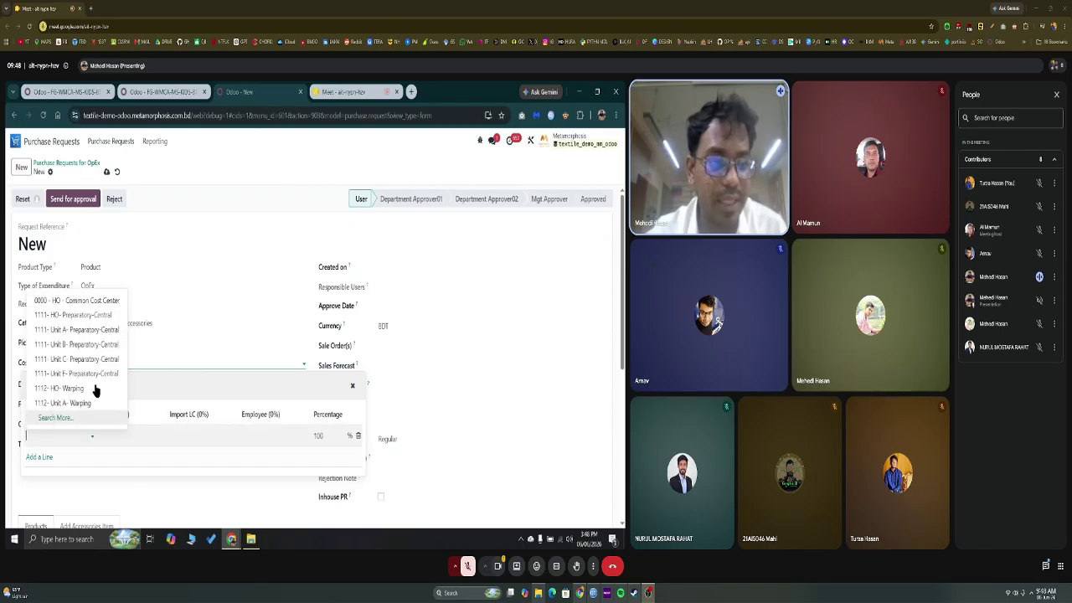
pyautogui.click(75, 301)
pyautogui.click(220, 186)
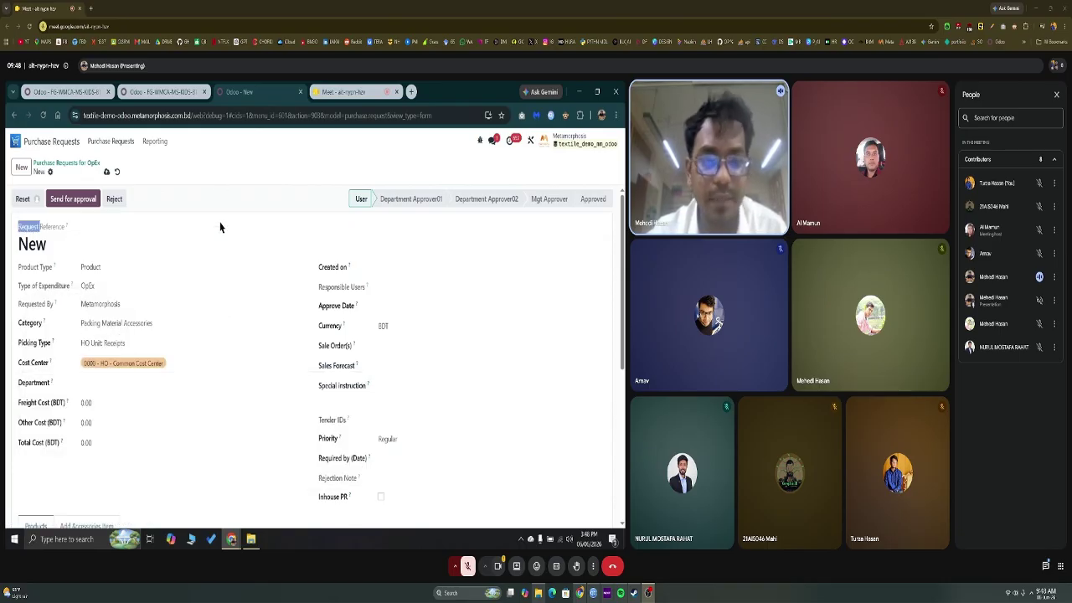
# Step: Link the sale order to the purchase request by pasting its copied order number, and save the request
pyautogui.click(397, 343)
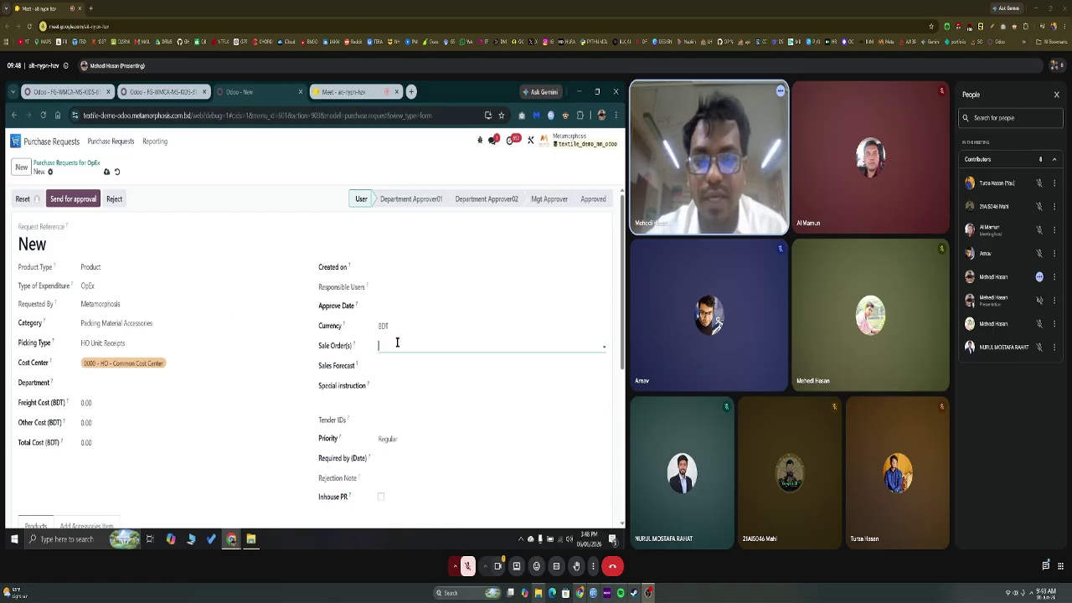
pyautogui.hotkey('ctrl', 'v')
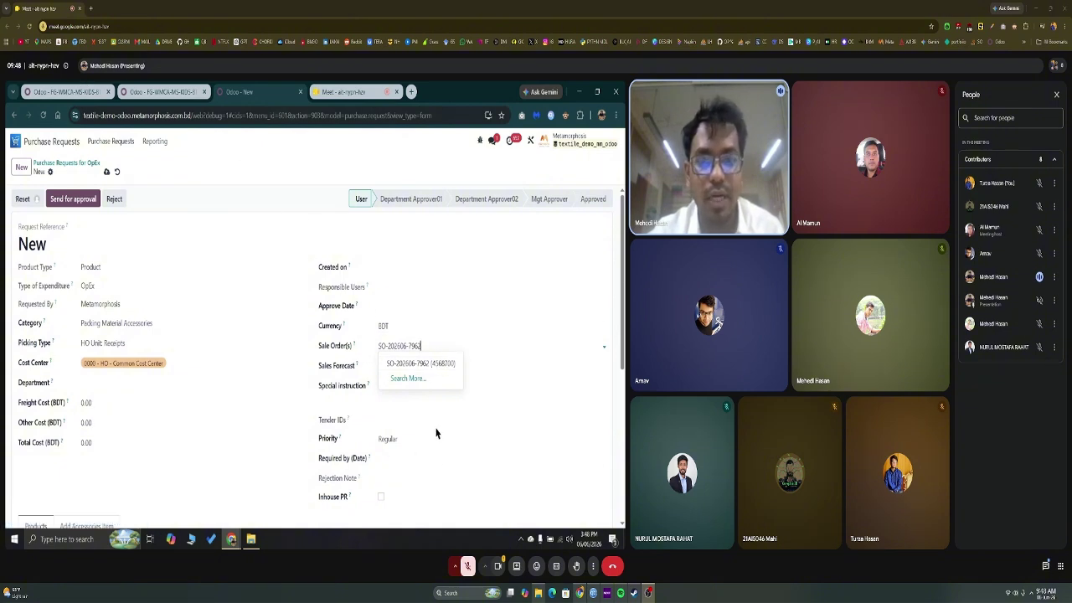
pyautogui.click(404, 364)
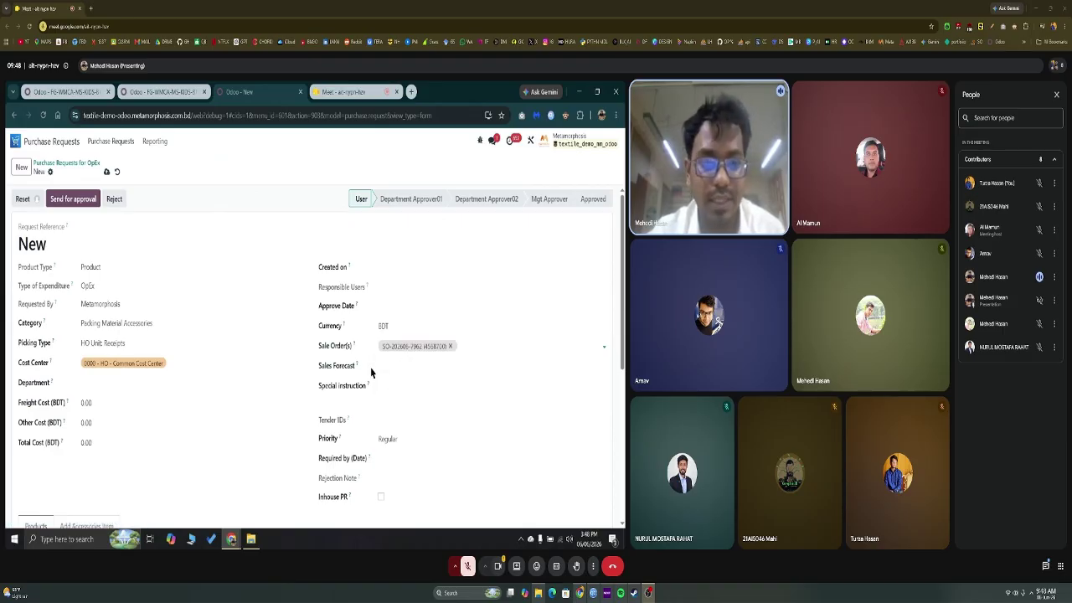
pyautogui.scroll(-3, 402, 366)
pyautogui.click(107, 171)
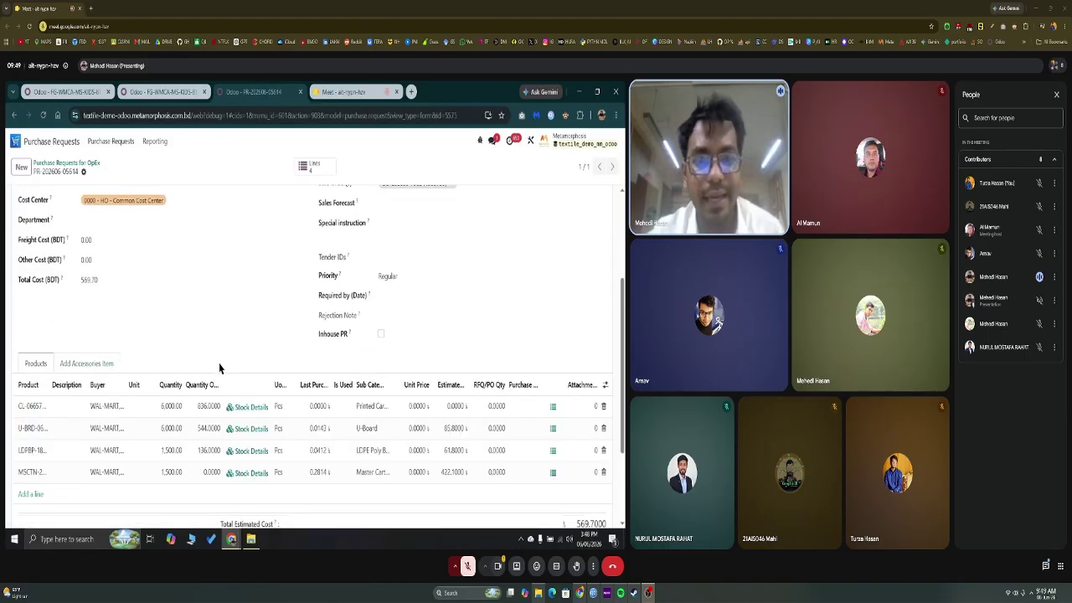
# Step: Review the saved request's product lines and the other sale orders available for selection
pyautogui.scroll(1, 243, 301)
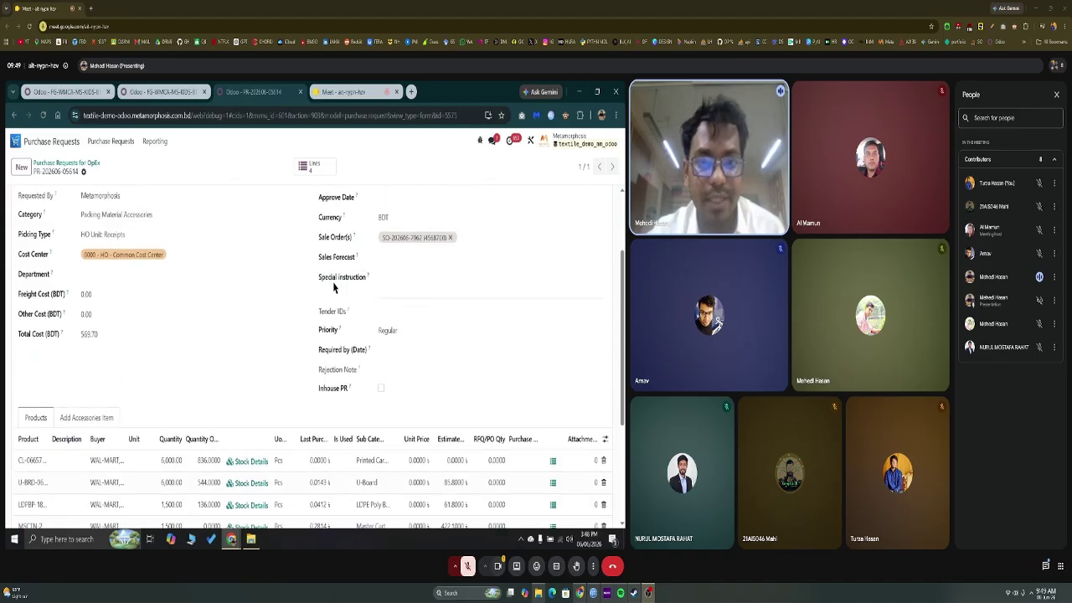
pyautogui.scroll(-2, 283, 352)
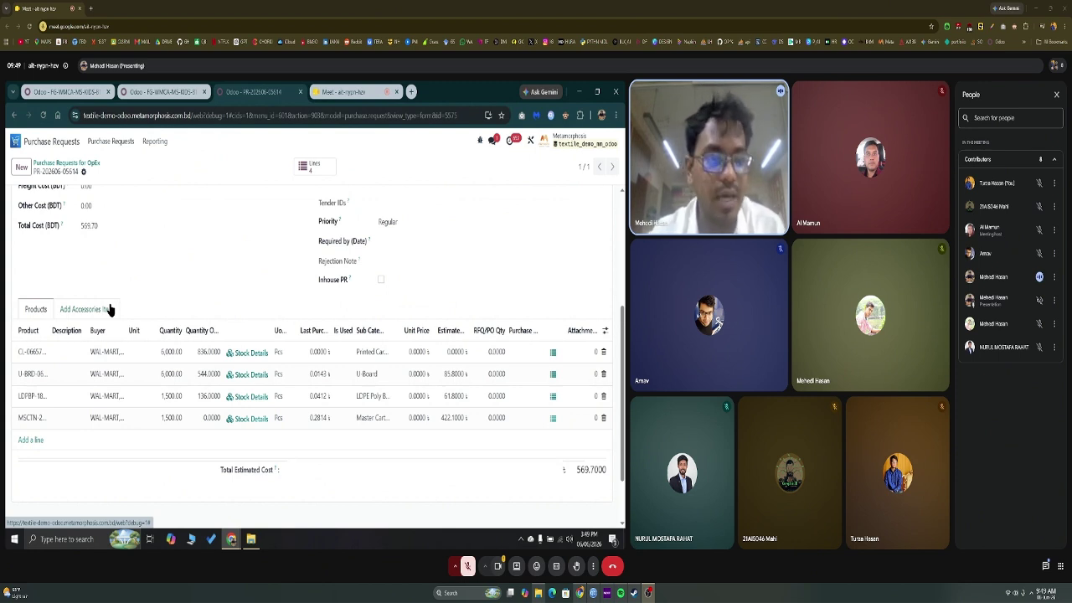
pyautogui.scroll(2, 138, 291)
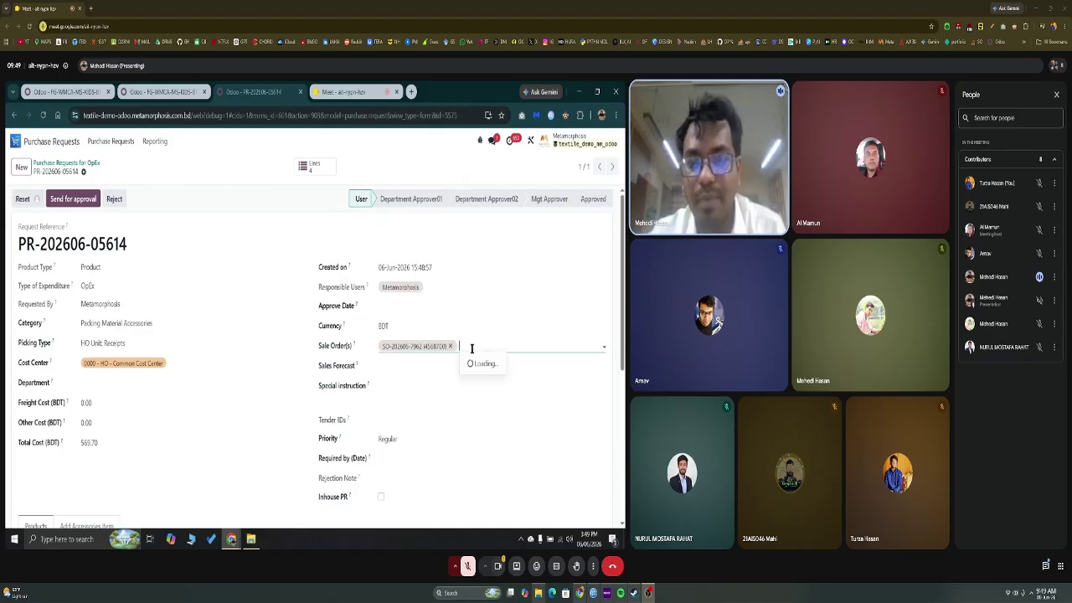
pyautogui.click(471, 347)
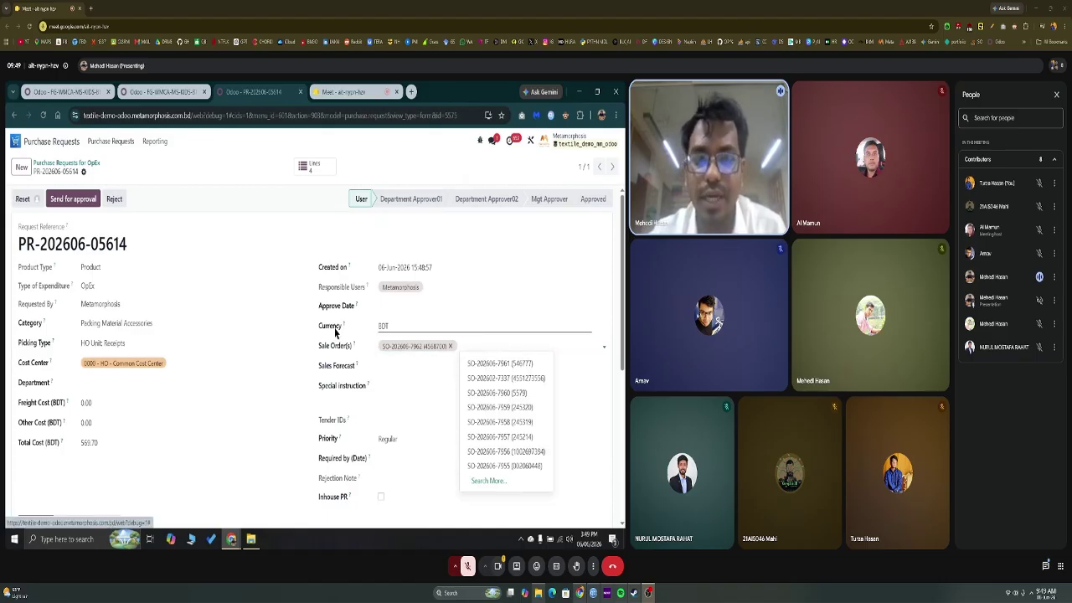
pyautogui.scroll(-4, 490, 369)
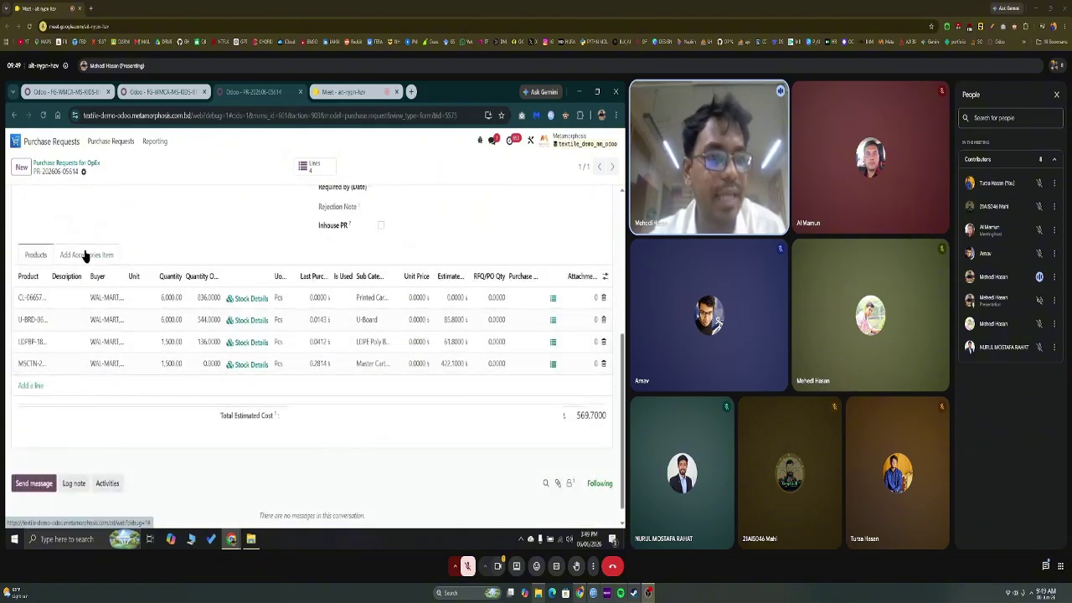
# Step: Check the accessories item record again, then view the finished goods under the purchase request's Add Accessories Item section
pyautogui.click(131, 89)
pyautogui.click(67, 91)
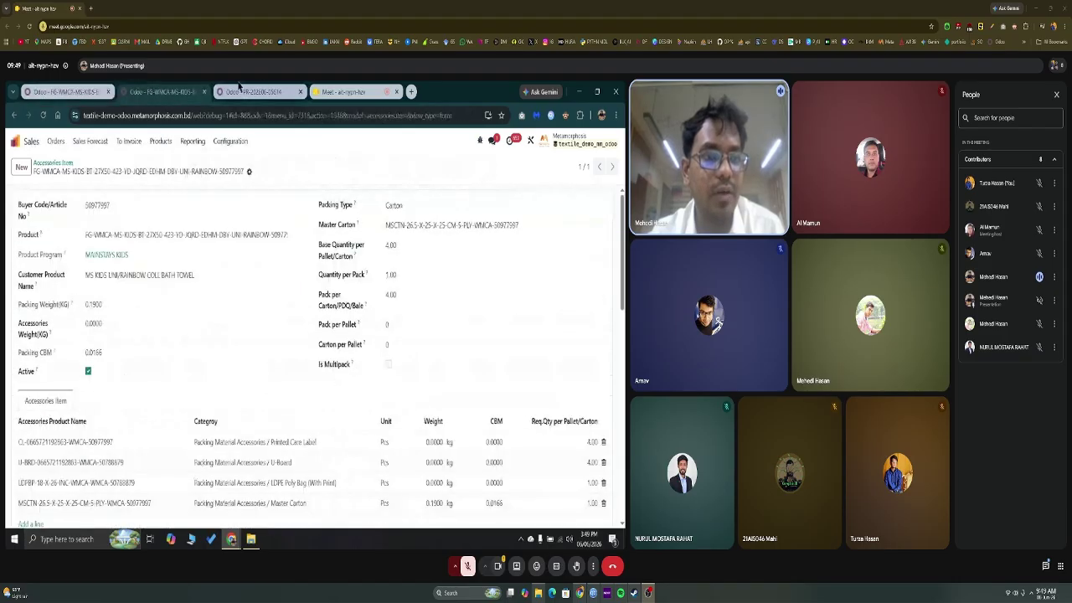
pyautogui.click(251, 91)
pyautogui.click(86, 261)
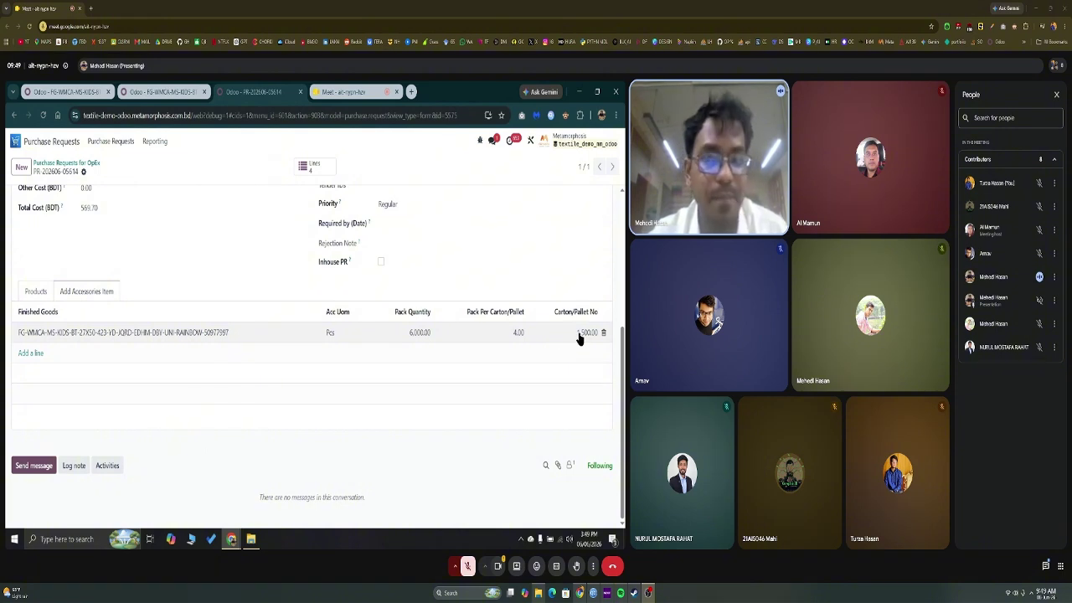
# Step: Widen the Product column to show full names and compare the product line quantities with the accessories item record's required quantities
pyautogui.click(35, 291)
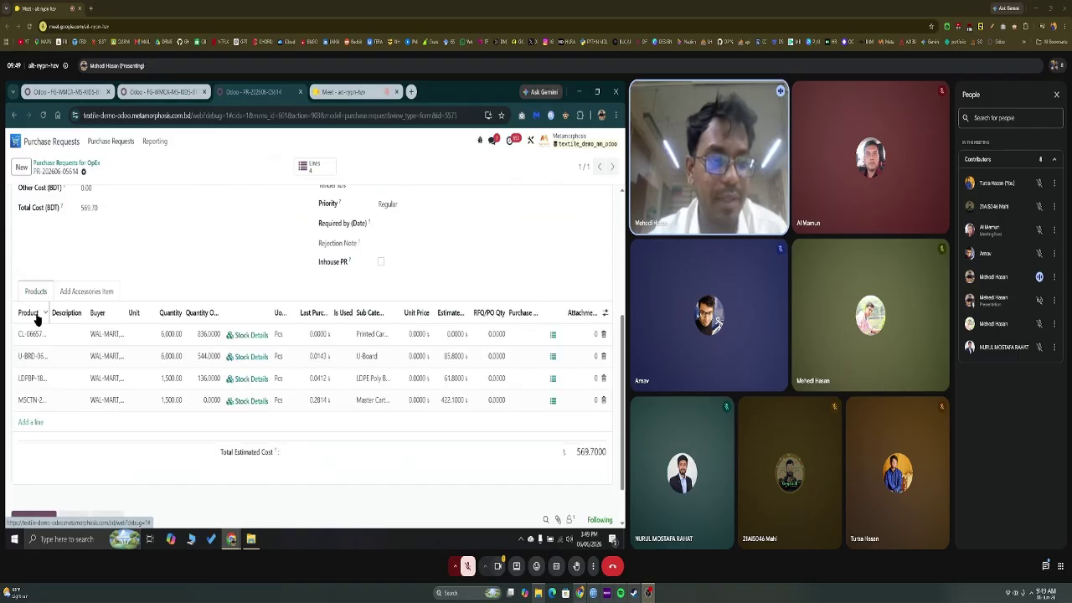
pyautogui.moveTo(47, 313); pyautogui.dragTo(151, 316)
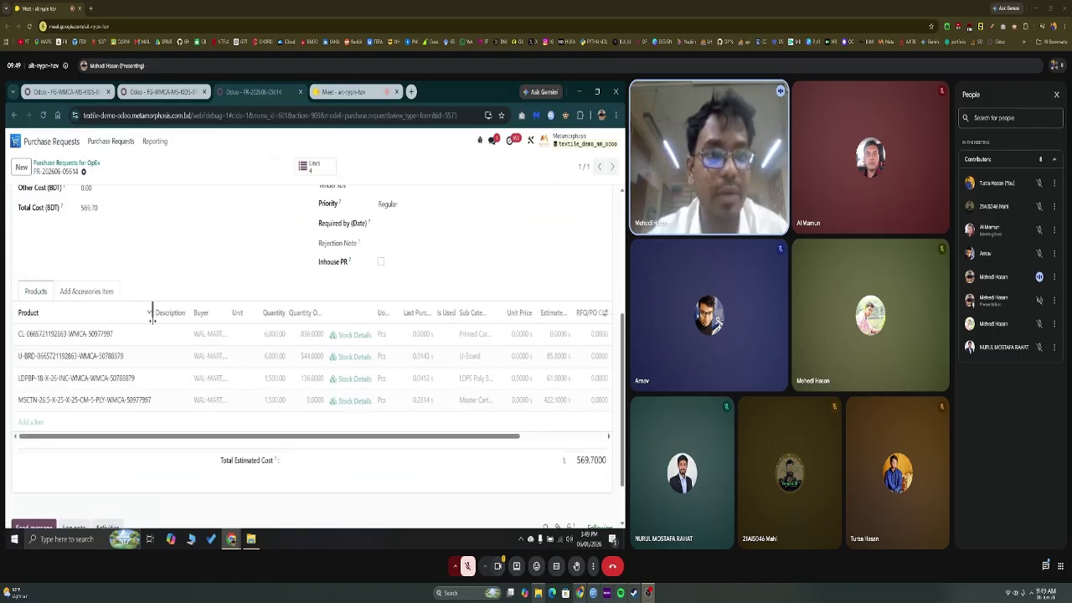
pyautogui.hotkey('ctrl', 'shift', 'Tab')
pyautogui.scroll(-1, 157, 307)
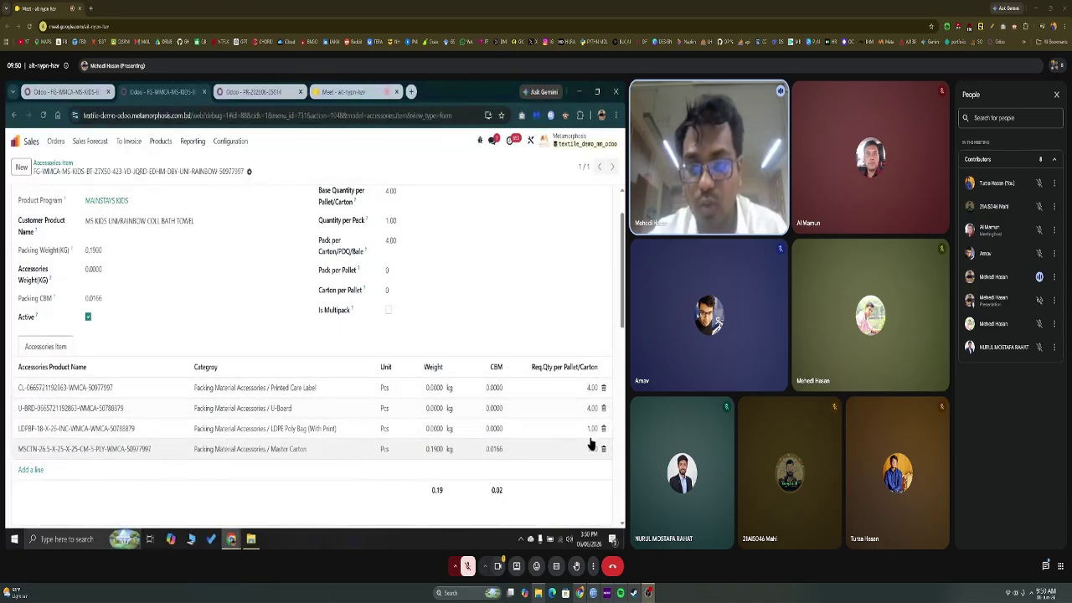
pyautogui.click(260, 91)
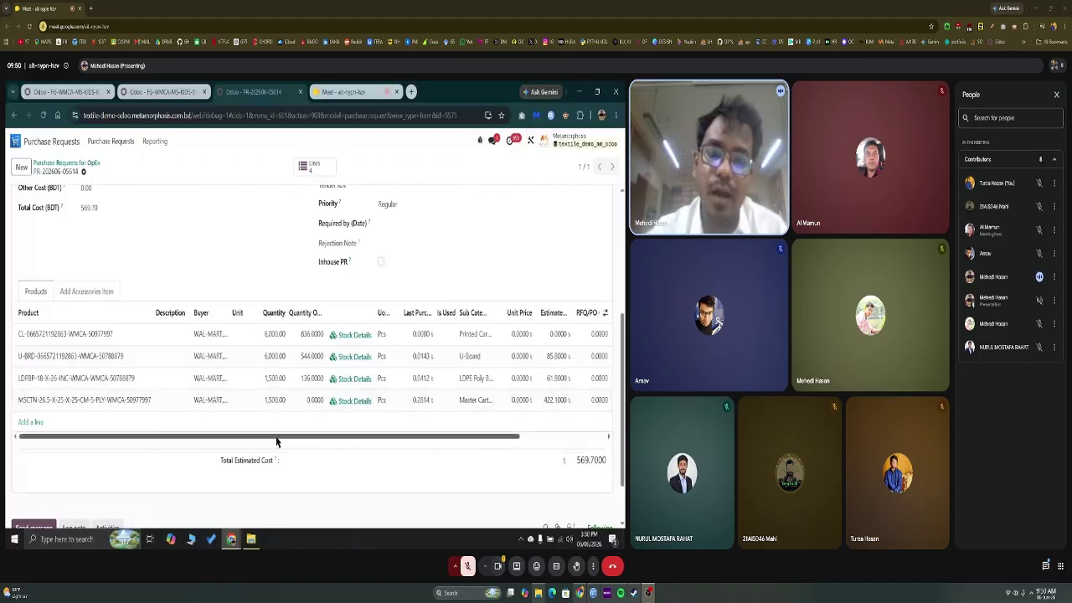
pyautogui.moveTo(276, 438); pyautogui.dragTo(333, 440)
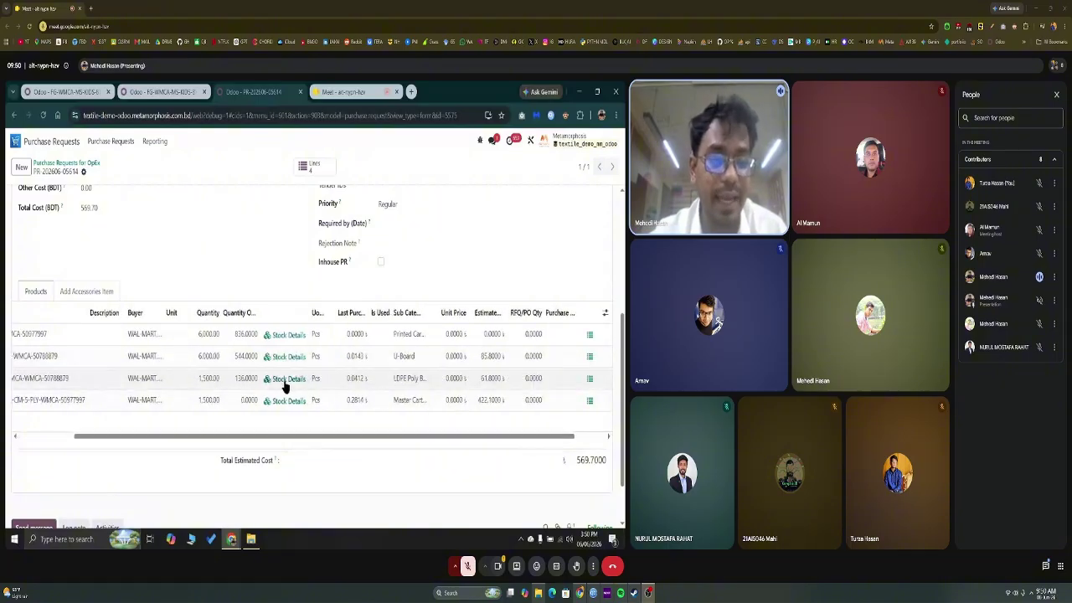
pyautogui.moveTo(198, 437); pyautogui.dragTo(294, 438)
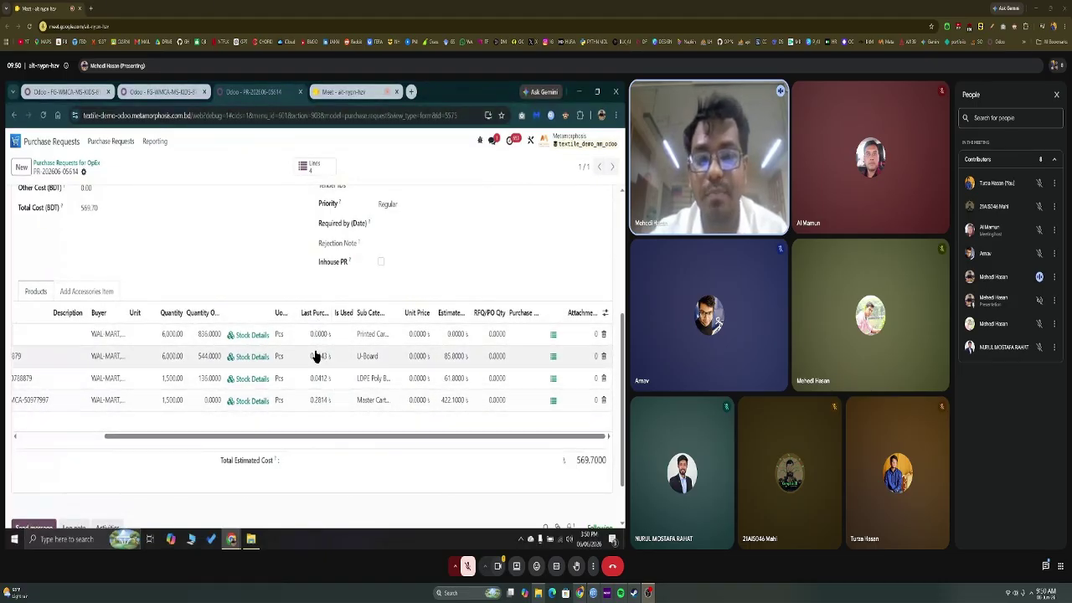
pyautogui.click(418, 335)
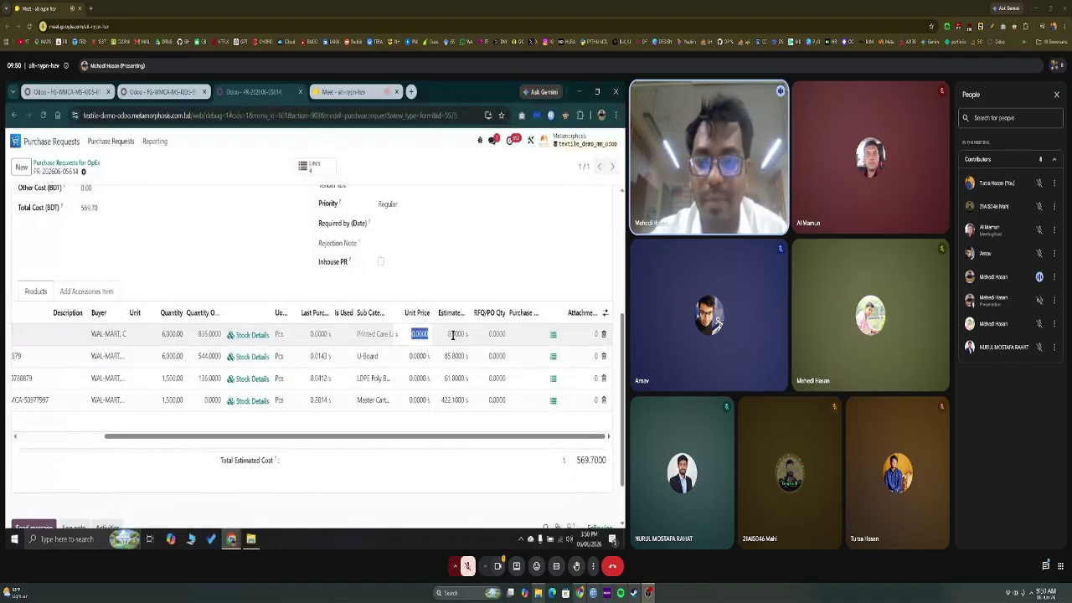
pyautogui.click(453, 335)
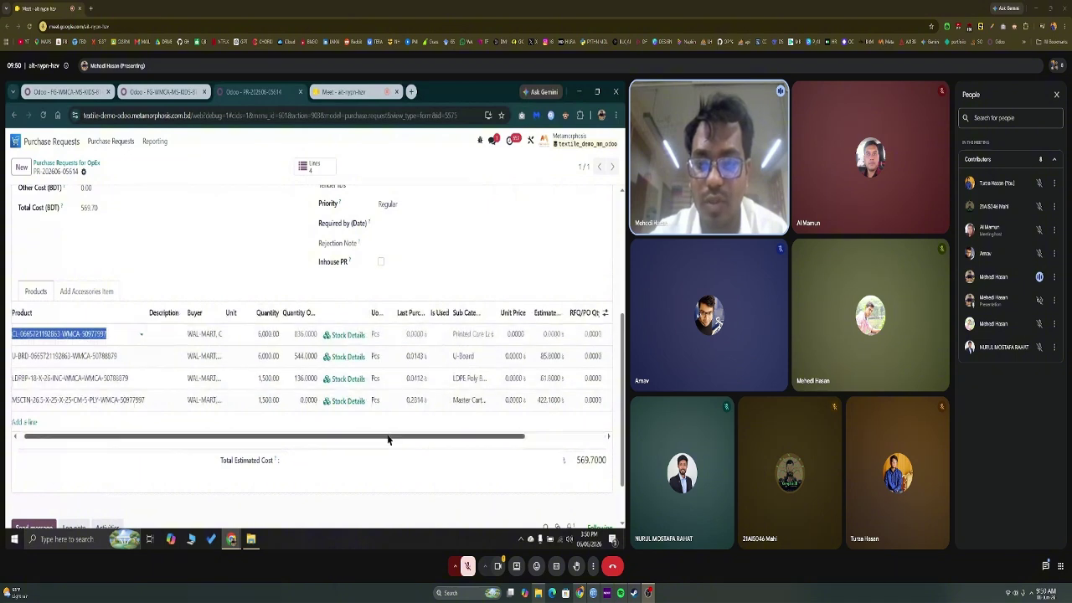
pyautogui.click(411, 335)
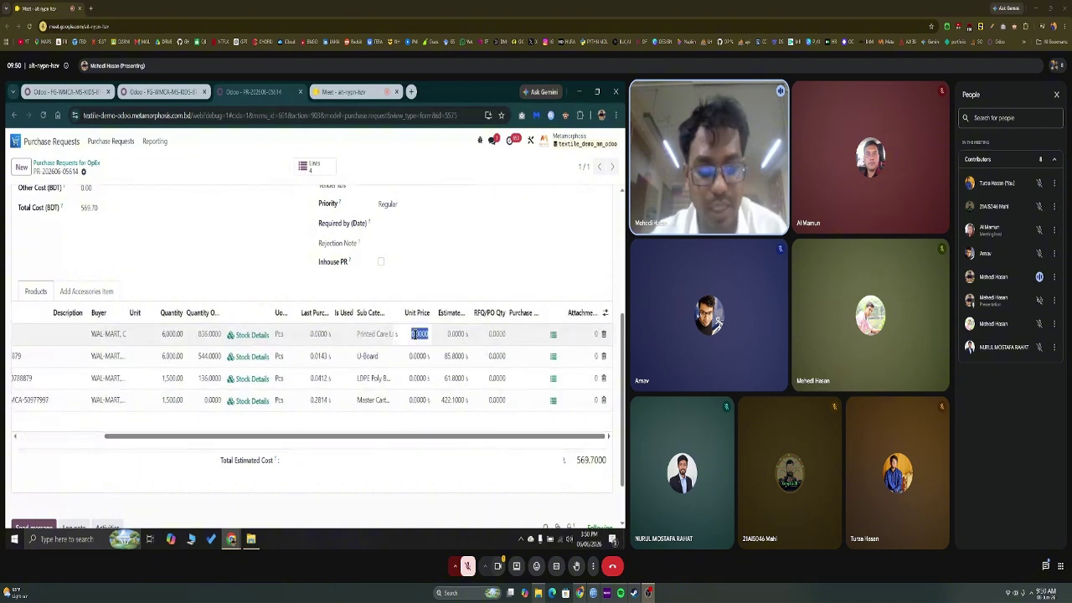
pyautogui.write('1')
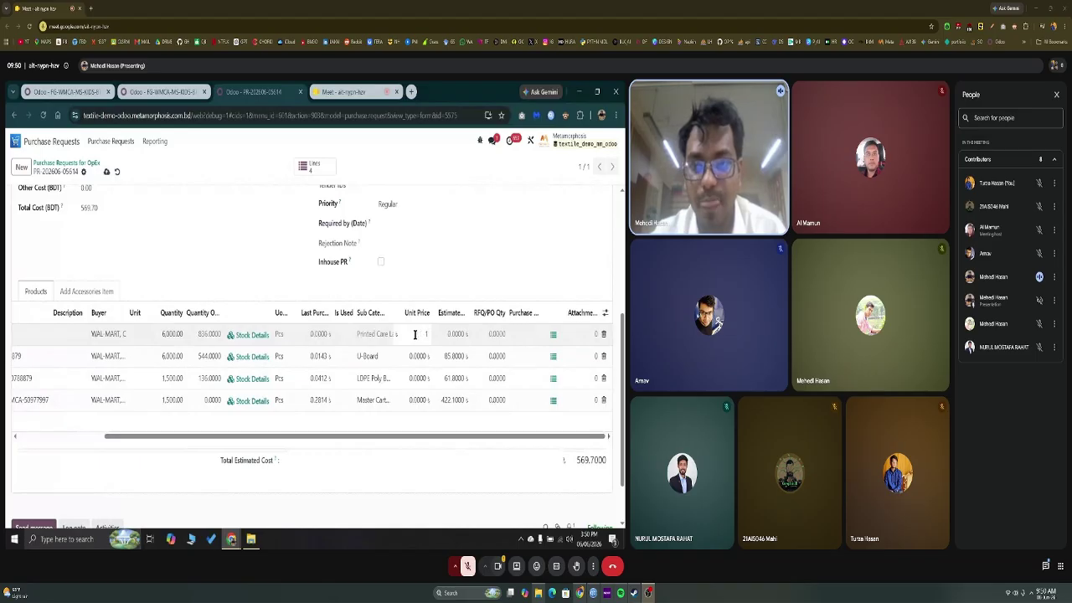
pyautogui.write('50')
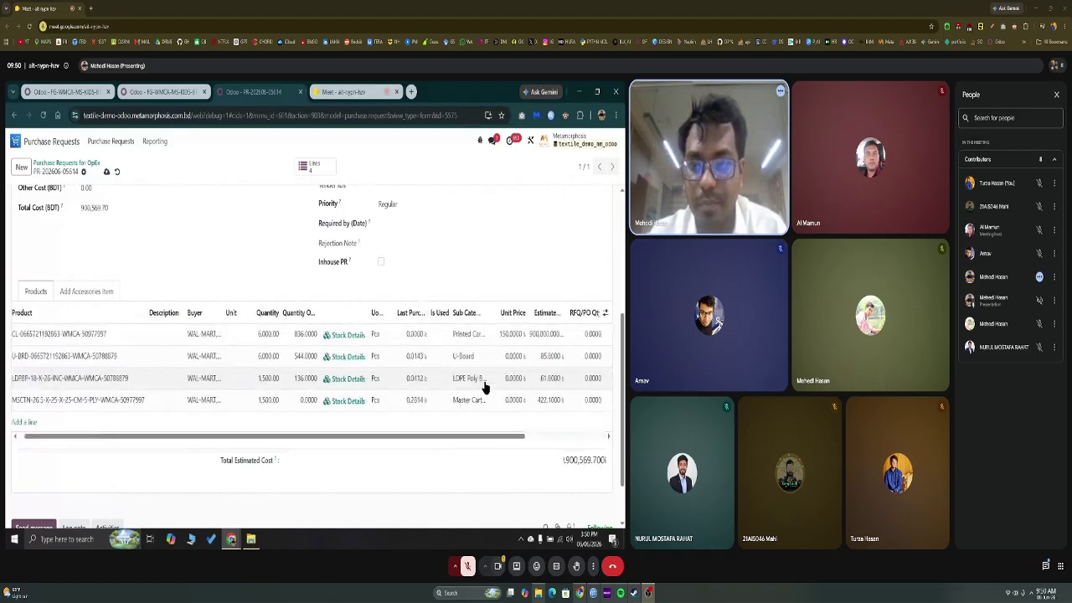
# Step: Change the printed care label line's unit price to 67 and save the purchase request
pyautogui.click(503, 332)
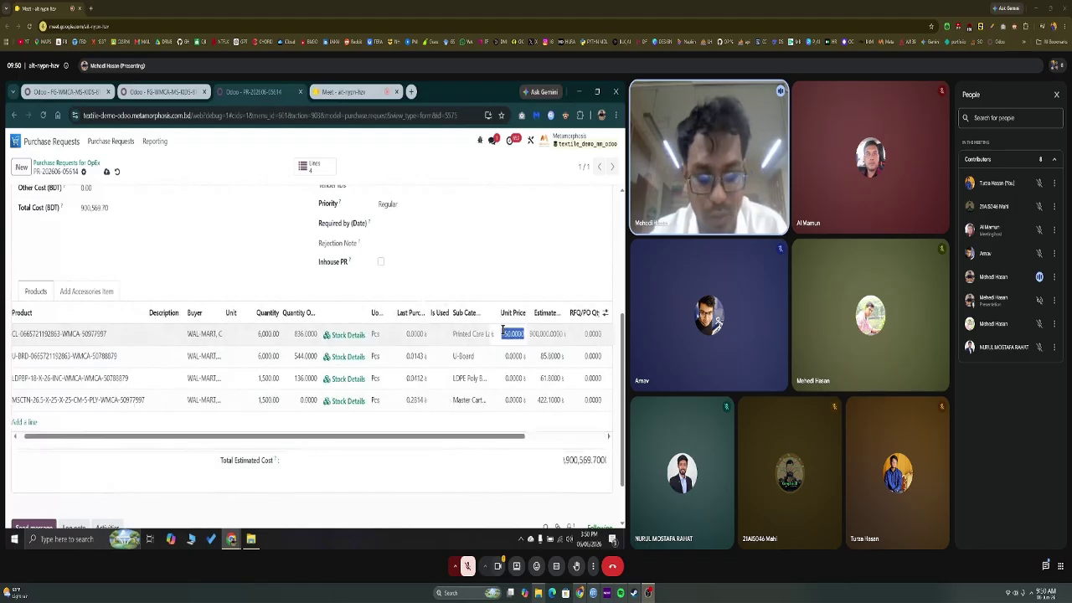
pyautogui.write('67')
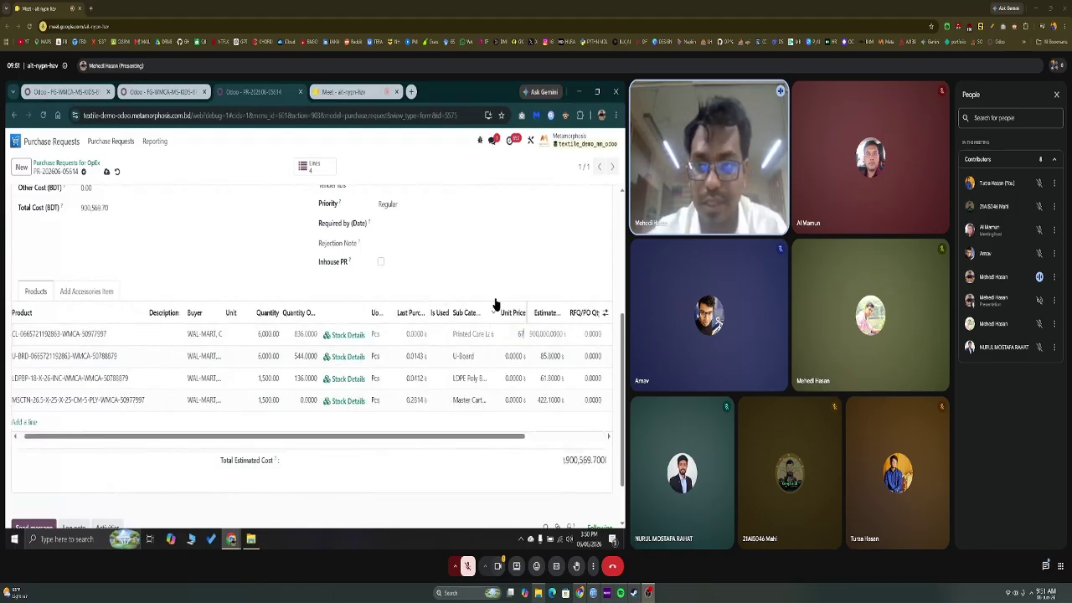
pyautogui.click(491, 268)
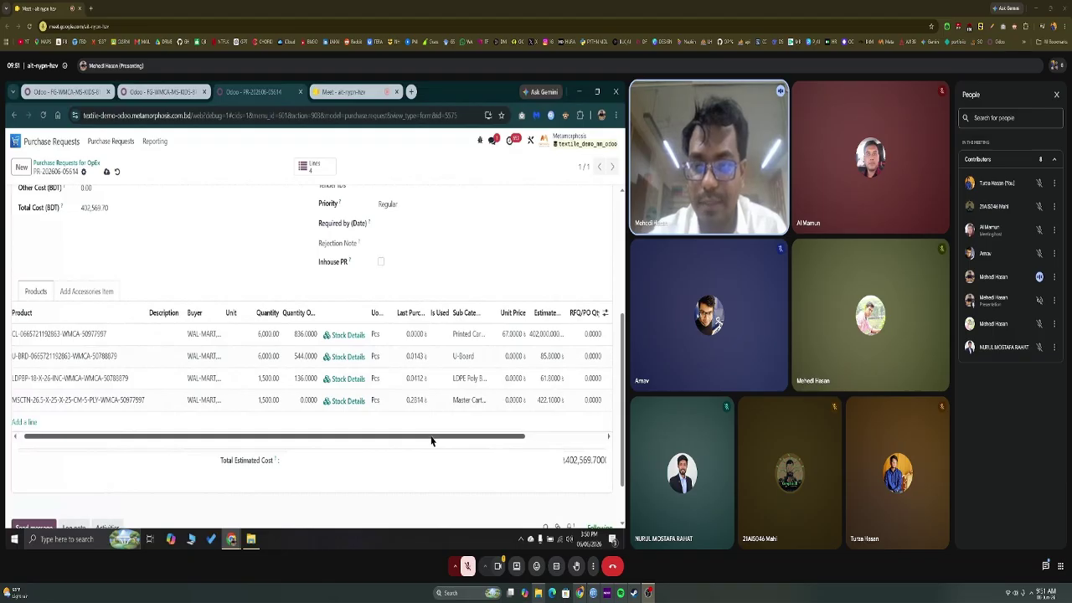
pyautogui.moveTo(432, 441); pyautogui.dragTo(512, 376)
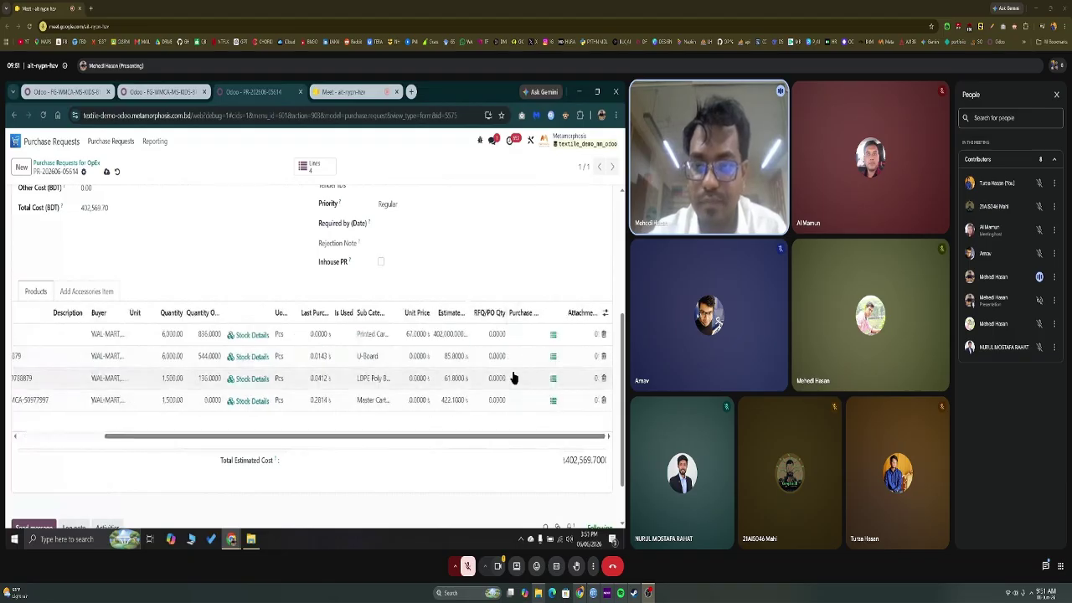
pyautogui.click(106, 171)
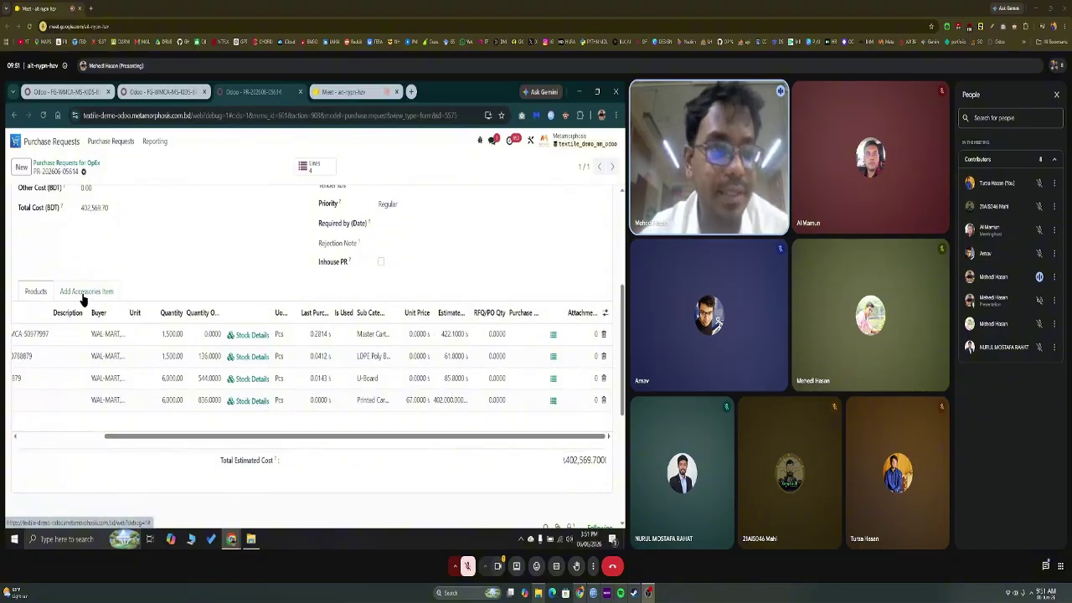
# Step: Set the finished goods' pack quantity to 3000 under Add Accessories Item and save the request
pyautogui.click(82, 293)
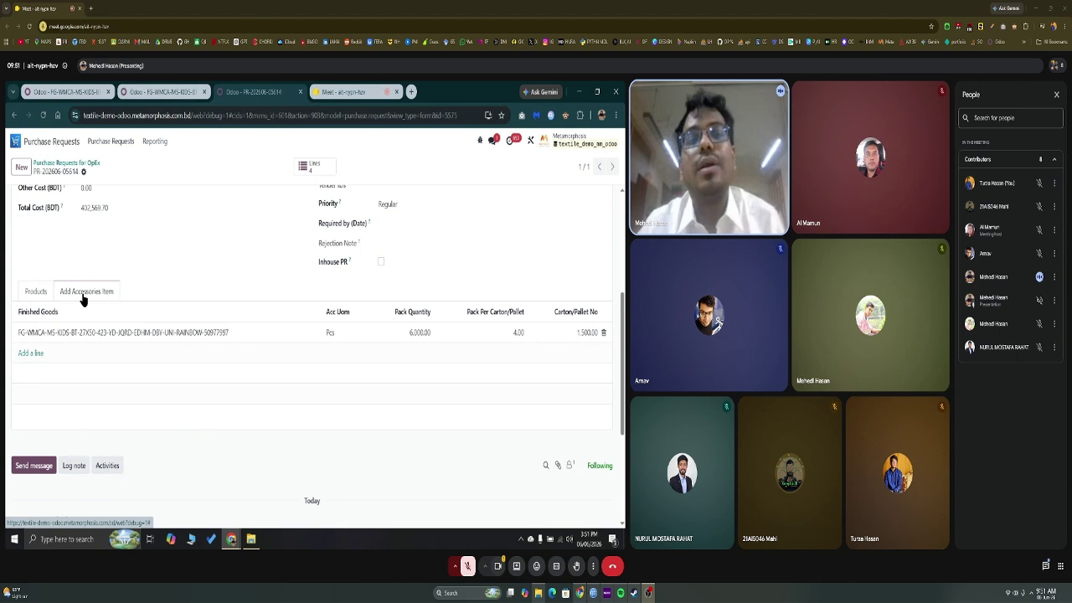
pyautogui.click(411, 333)
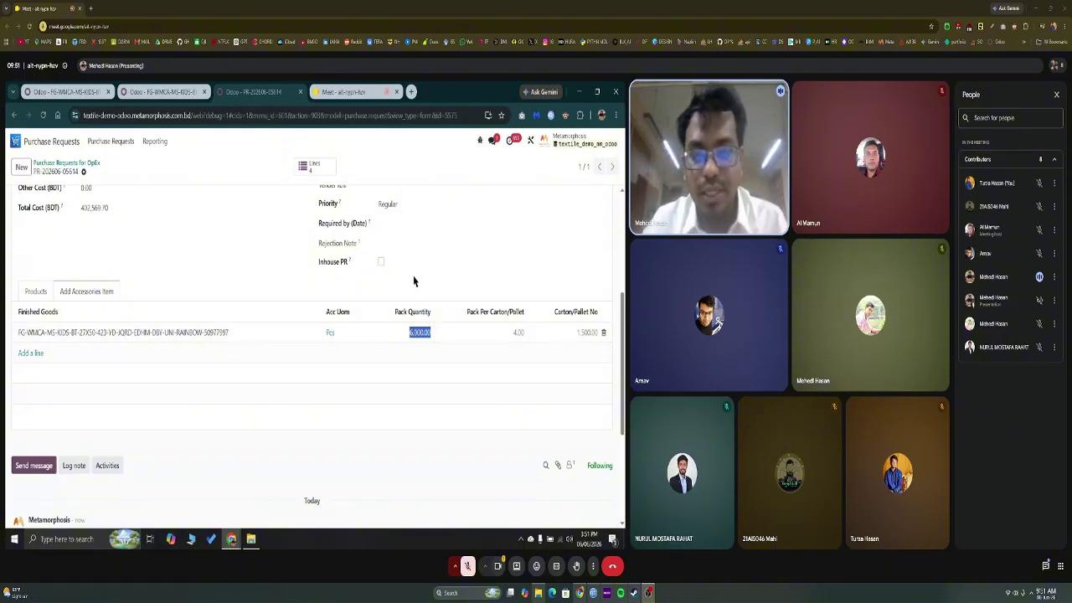
pyautogui.write('5')
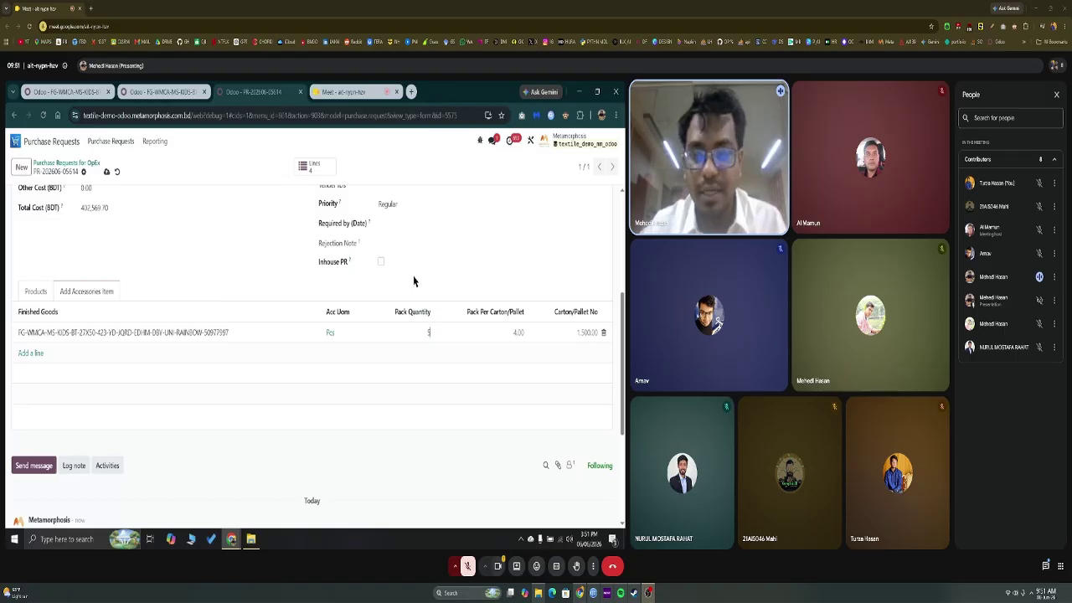
pyautogui.write('00.0')
pyautogui.press('BackSpace')
pyautogui.press('BackSpace')
pyautogui.press('BackSpace')
pyautogui.press('BackSpace')
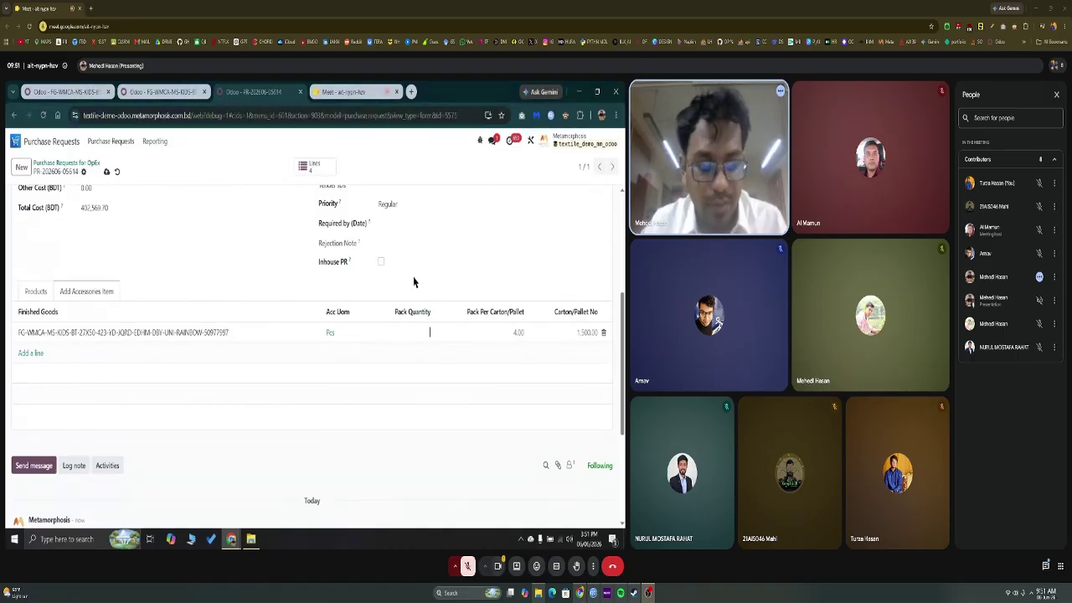
pyautogui.write('3000')
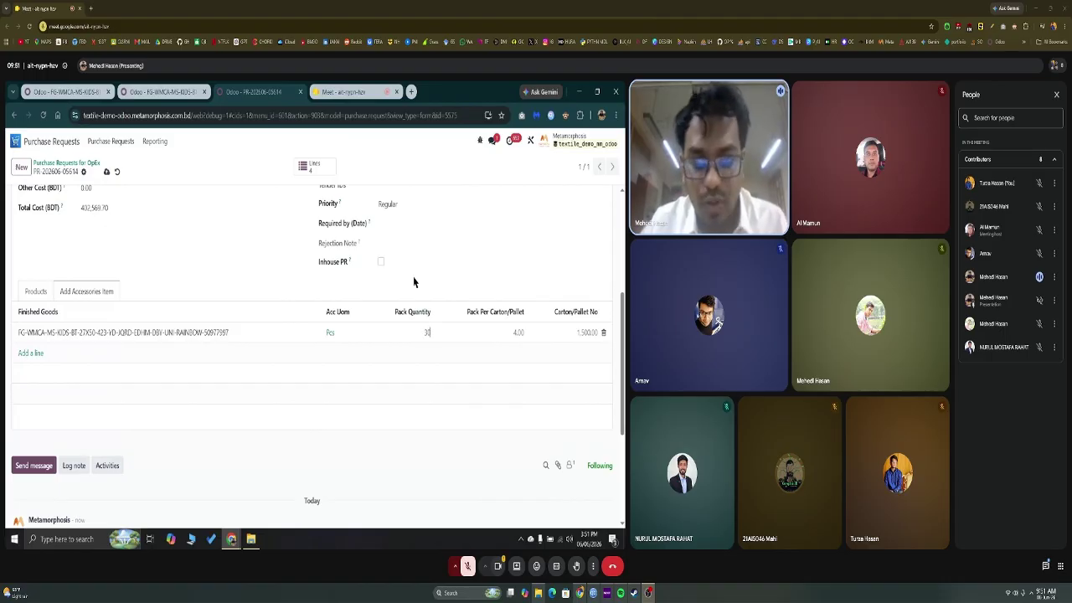
pyautogui.click(387, 294)
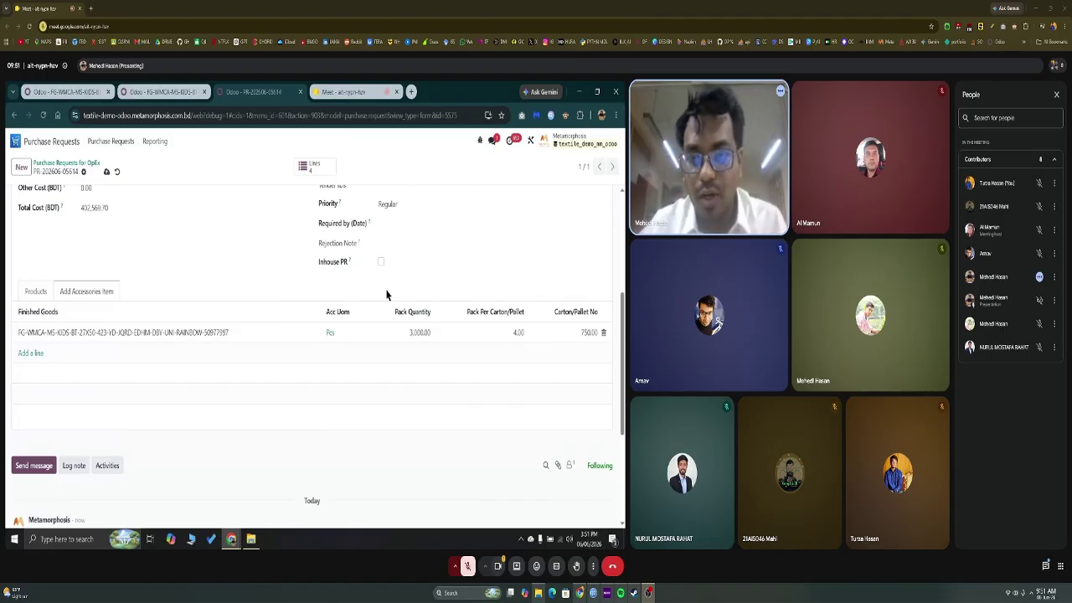
pyautogui.click(106, 174)
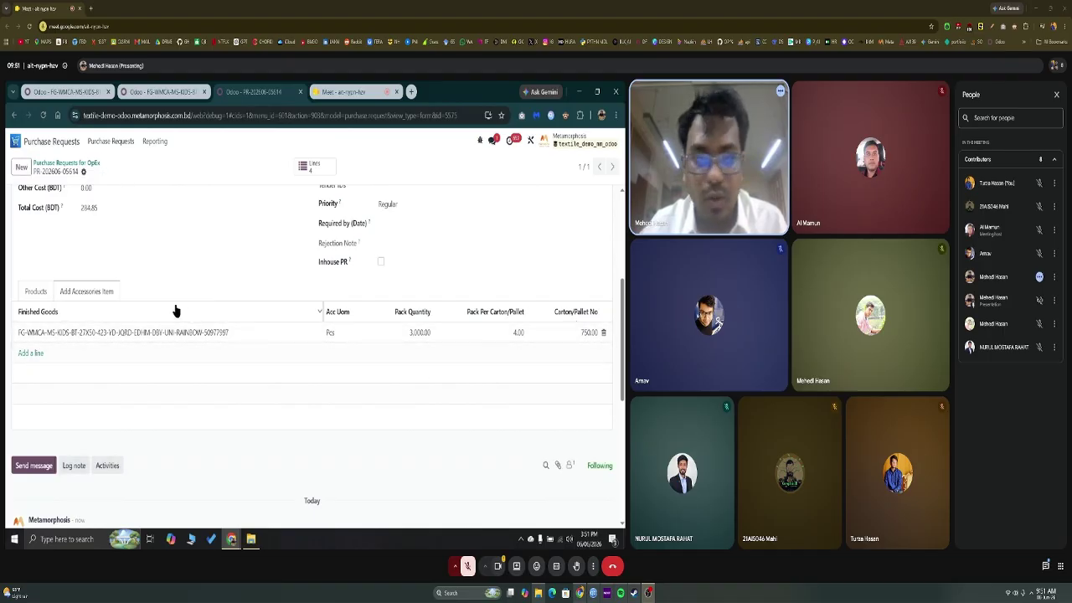
# Step: Widen the Product column and check the product line quantities against the finished goods' pack quantity and carton number
pyautogui.click(39, 292)
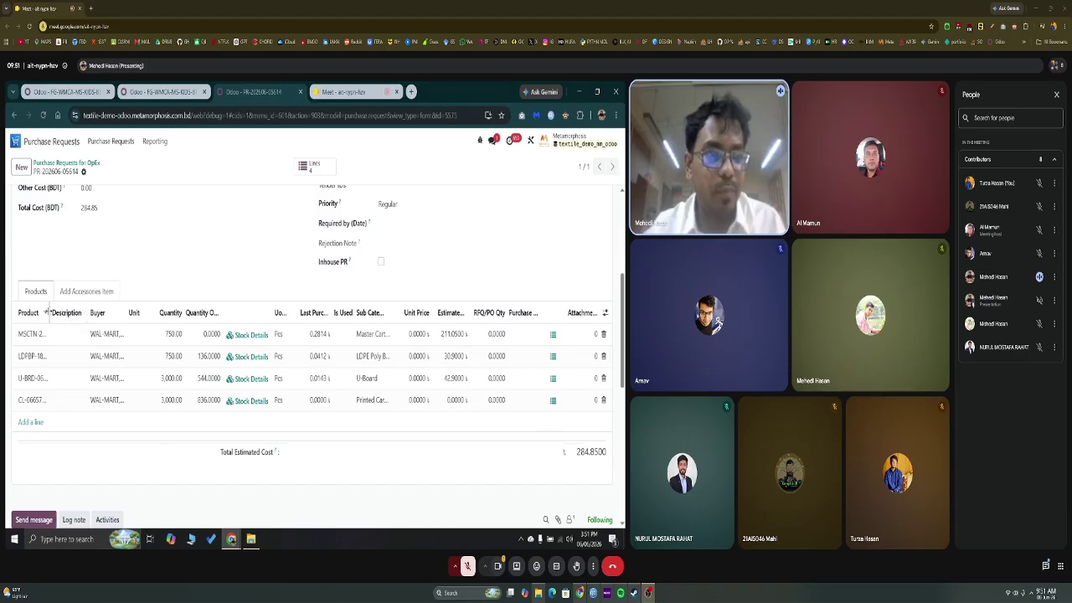
pyautogui.moveTo(48, 318); pyautogui.dragTo(221, 342)
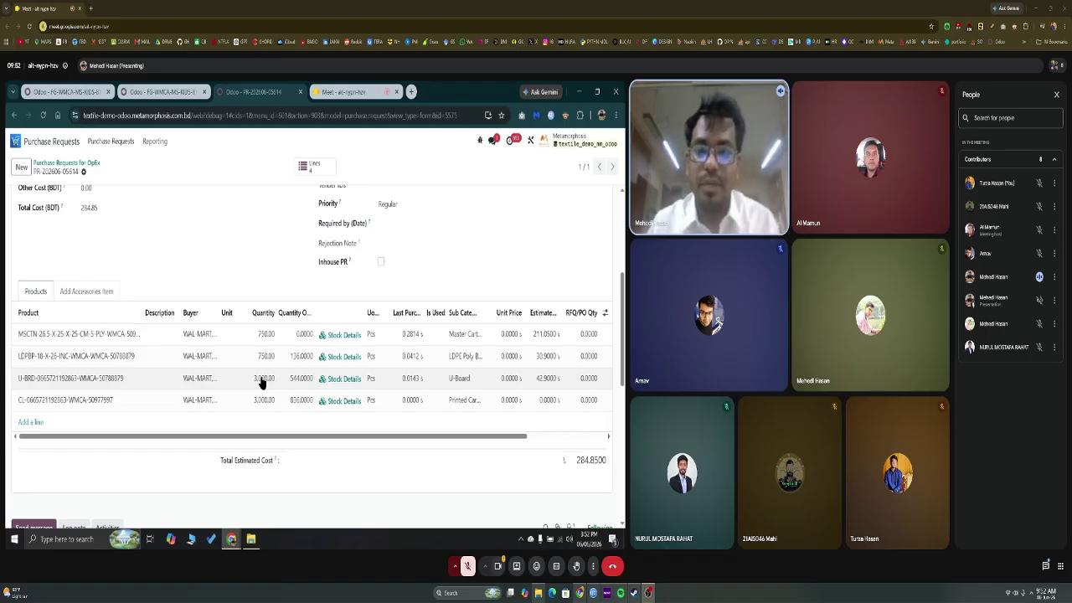
pyautogui.click(74, 293)
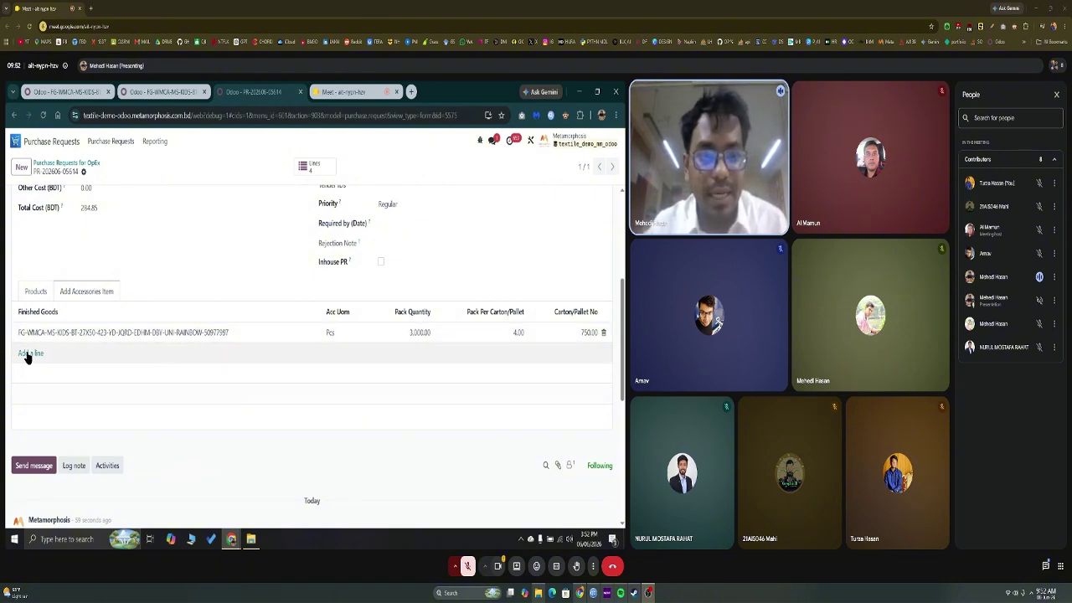
pyautogui.click(40, 294)
pyautogui.scroll(2, 46, 301)
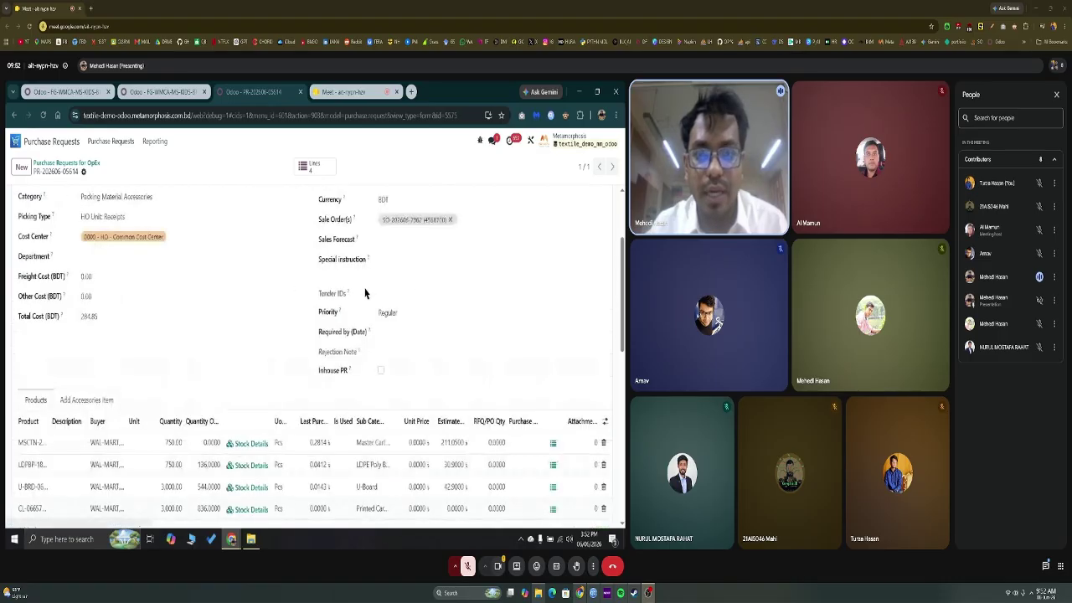
pyautogui.click(73, 400)
pyautogui.scroll(-1, 62, 411)
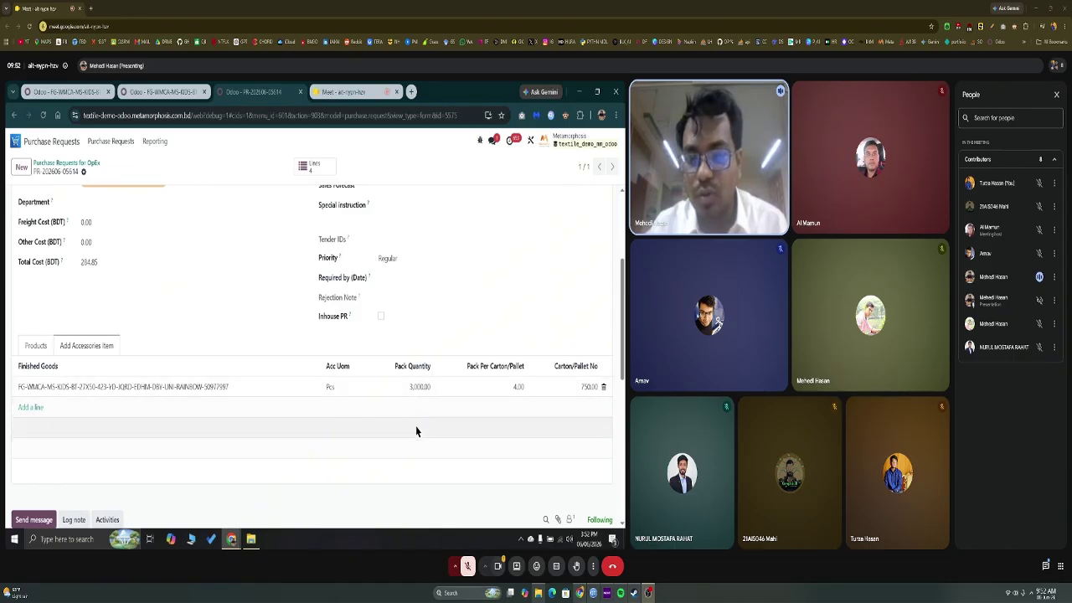
pyautogui.click(33, 346)
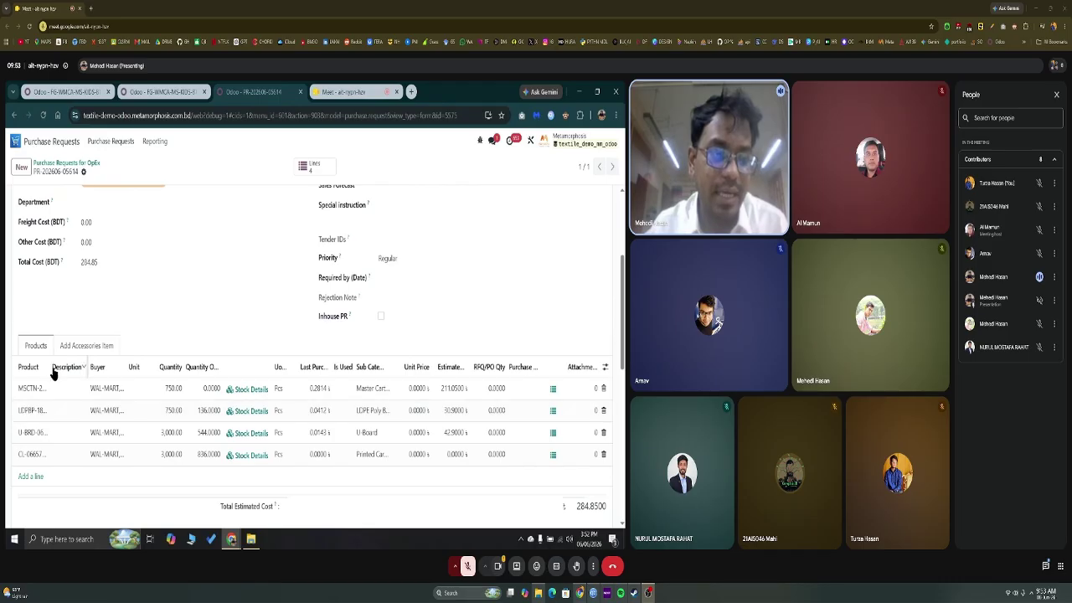
pyautogui.moveTo(48, 366); pyautogui.dragTo(92, 368)
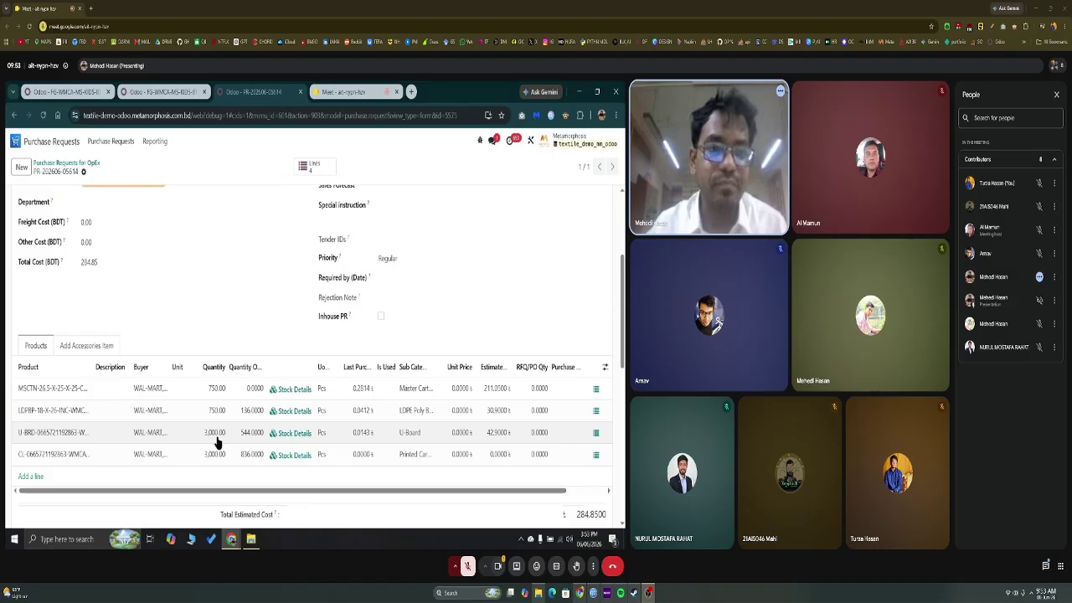
# Step: Examine the request's approval stages, from User through the department and management approvers to Approved, along with its product line costs
pyautogui.scroll(3, 216, 437)
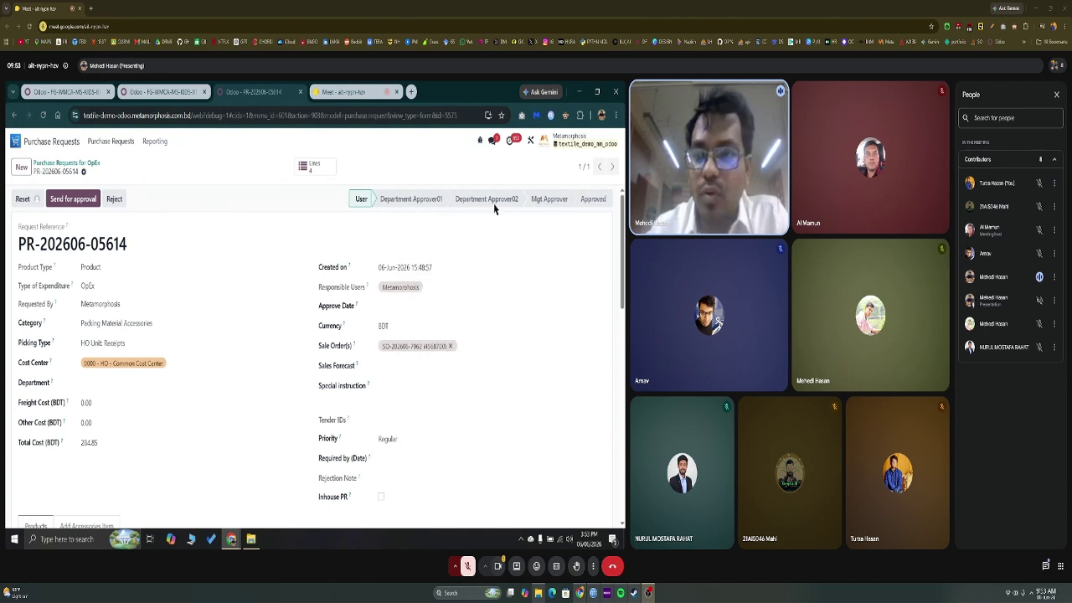
pyautogui.moveTo(526, 201)
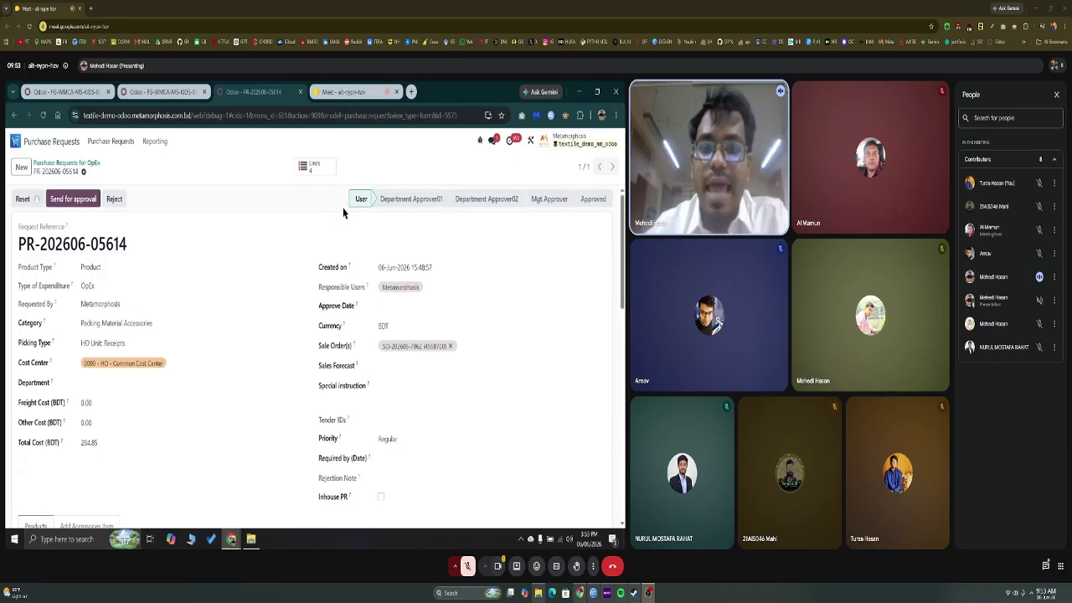
pyautogui.moveTo(398, 204)
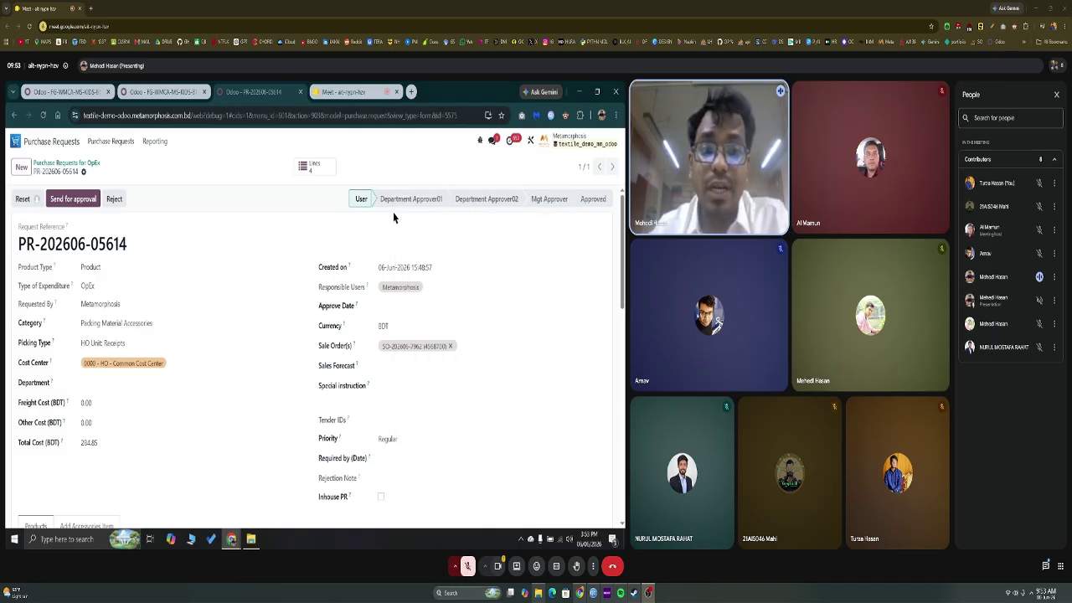
pyautogui.scroll(-3, 399, 232)
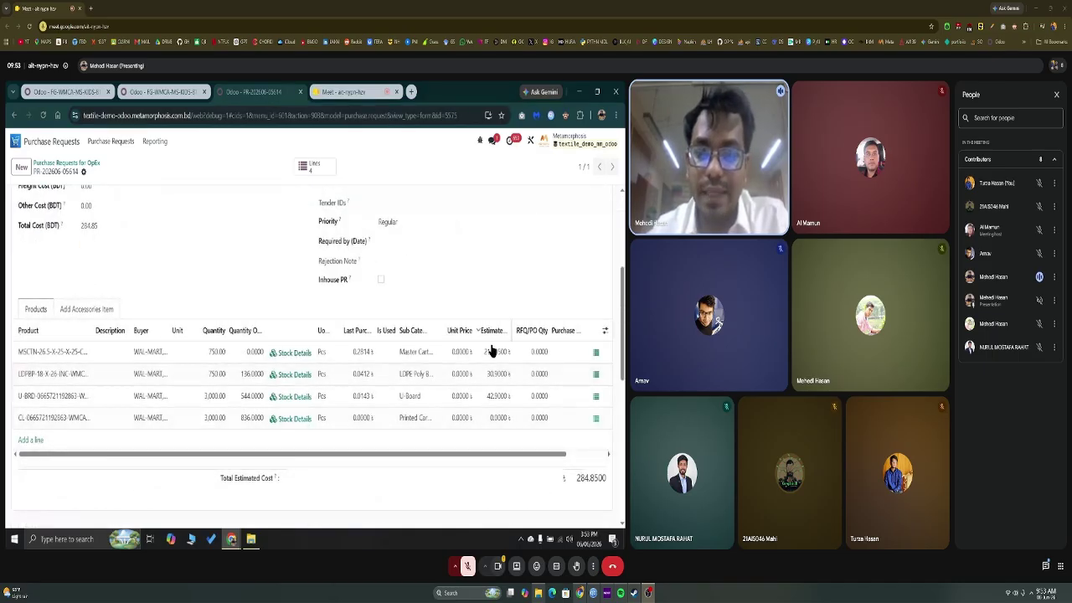
pyautogui.scroll(3, 461, 454)
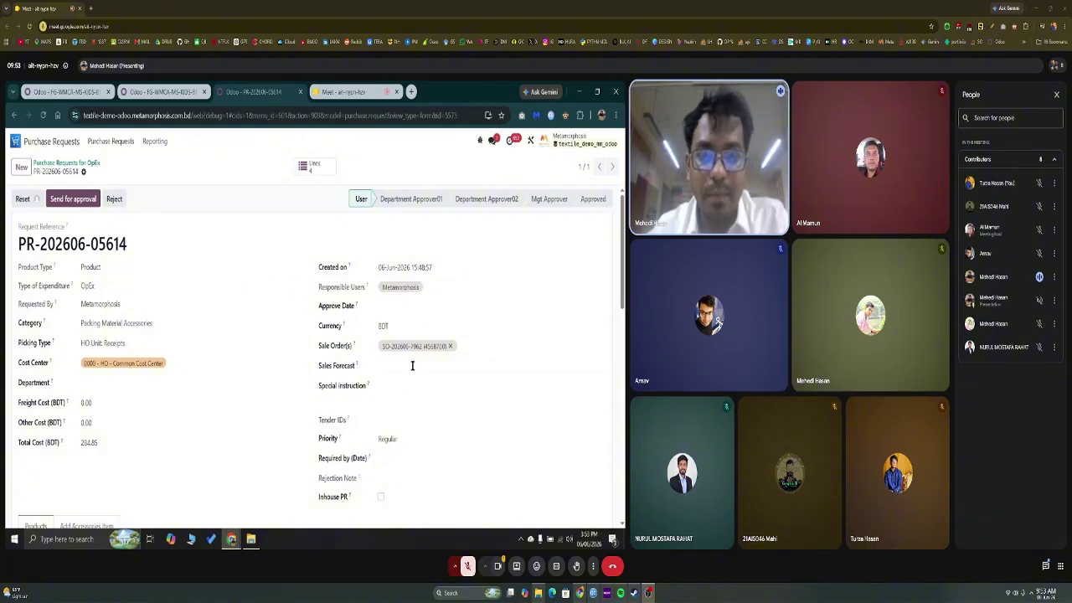
pyautogui.scroll(-1, 393, 425)
pyautogui.scroll(1, 320, 311)
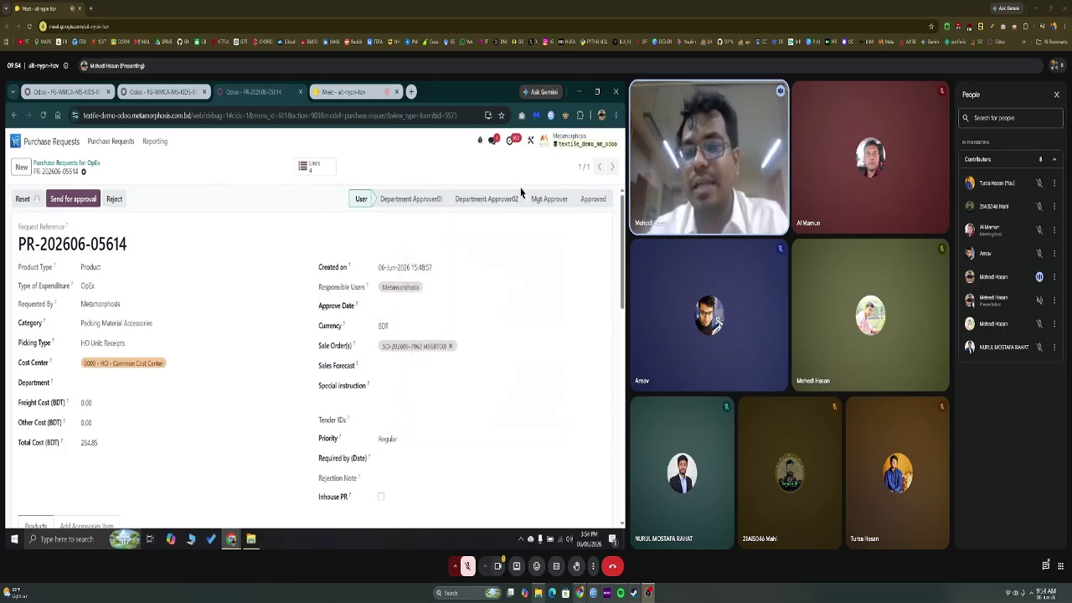
pyautogui.moveTo(567, 197)
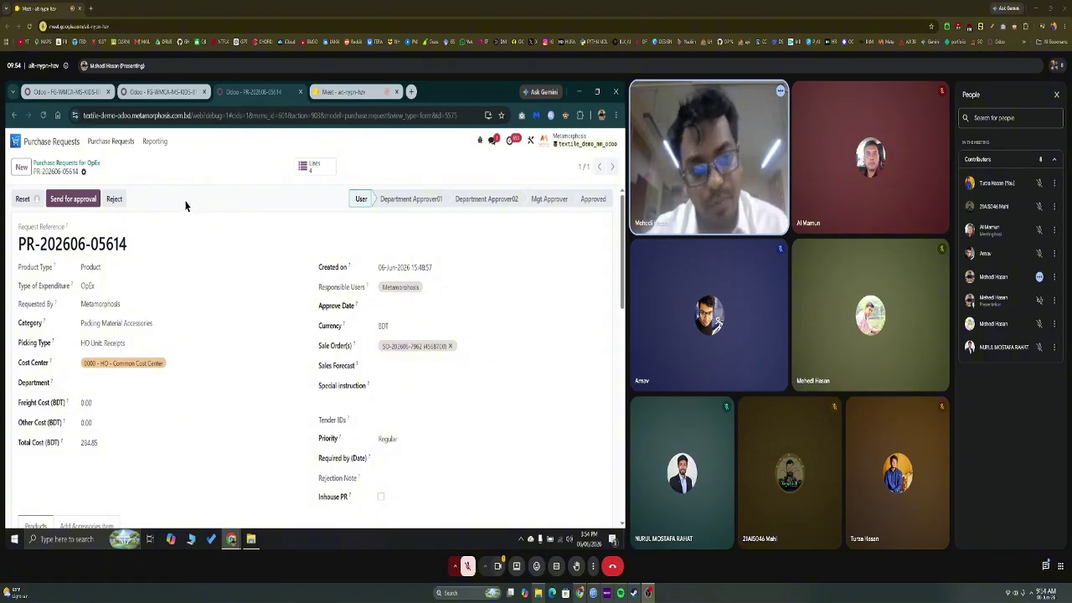
# Step: Start a new OpEx purchase request
pyautogui.scroll(-1, 186, 220)
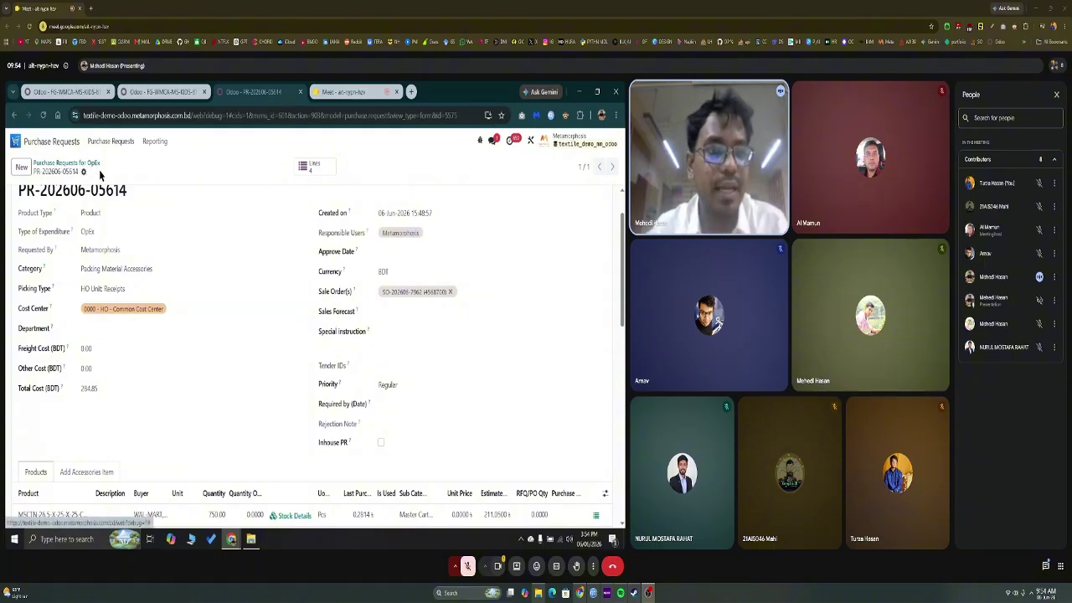
pyautogui.scroll(1, 107, 226)
pyautogui.click(22, 168)
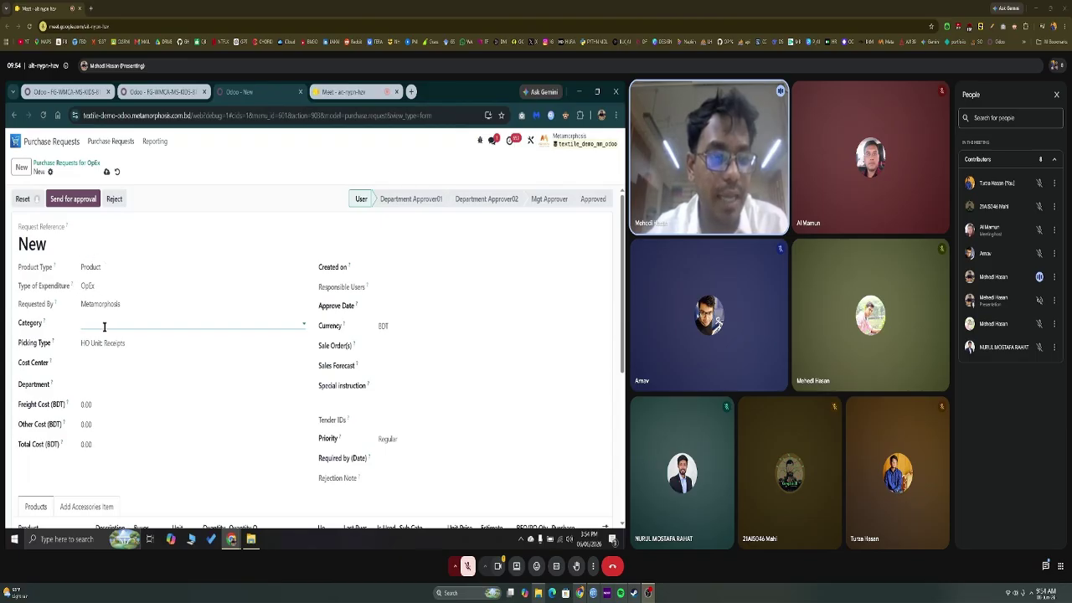
# Step: Set the new request's category to Greige Yarn and its cost center to 0000 - HO - Common Cost Center
pyautogui.write('yarn')
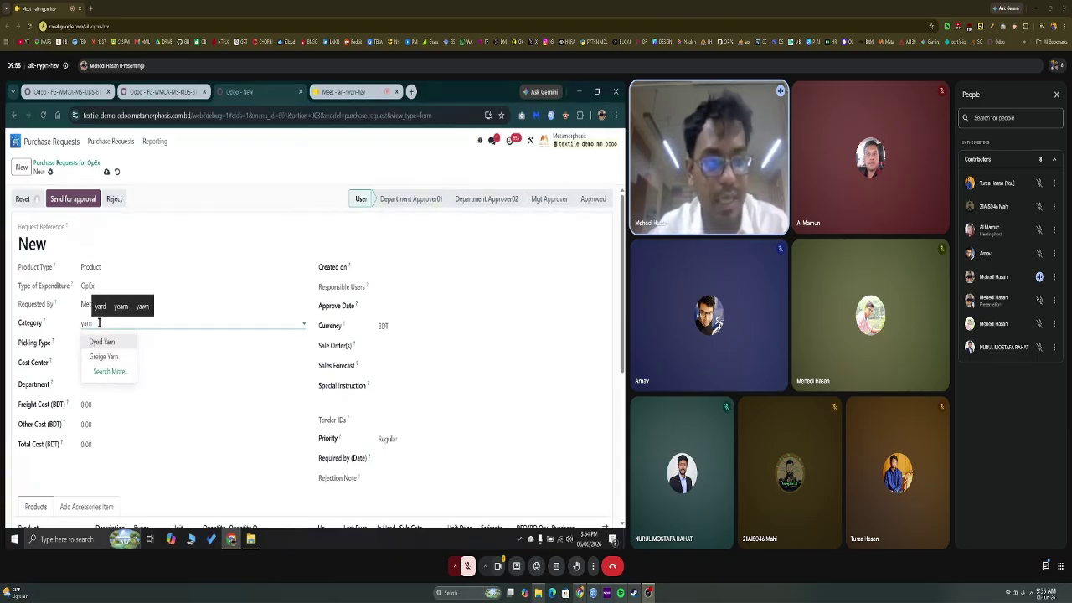
pyautogui.click(103, 356)
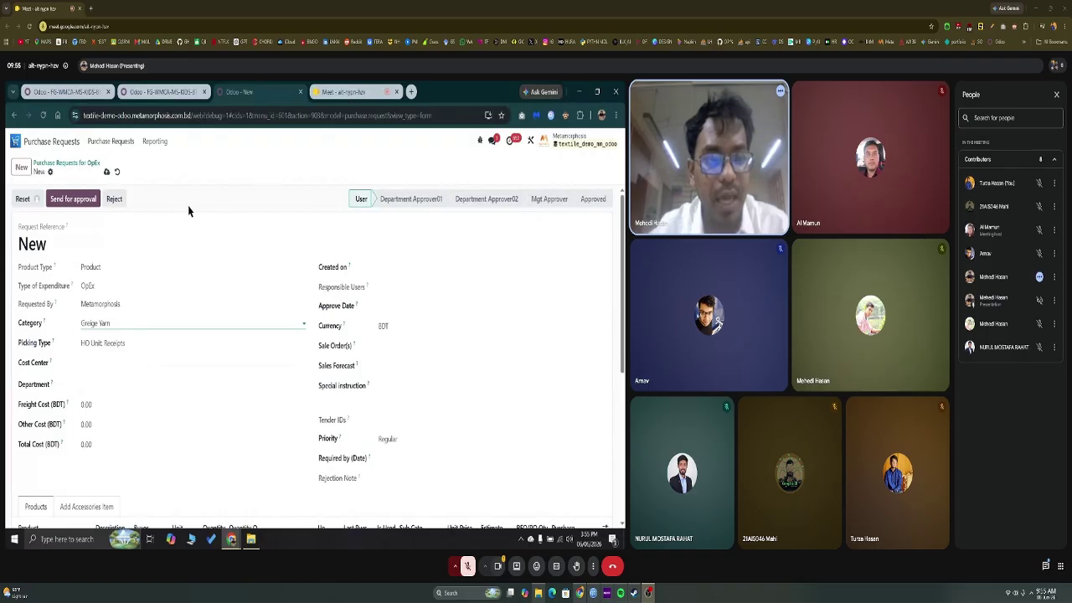
pyautogui.click(107, 366)
pyautogui.click(39, 437)
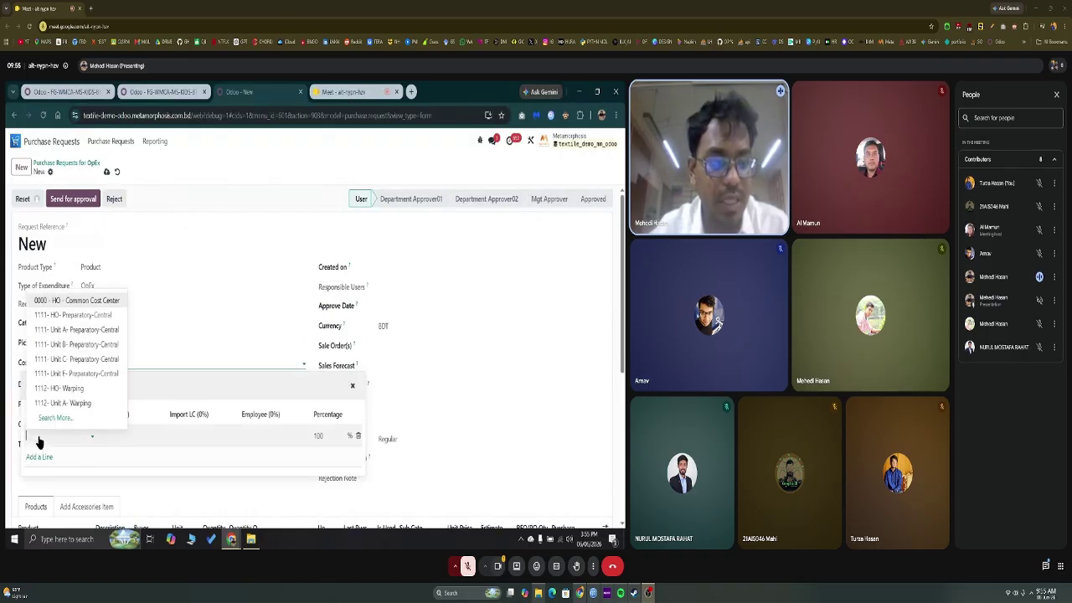
pyautogui.click(81, 302)
pyautogui.click(394, 306)
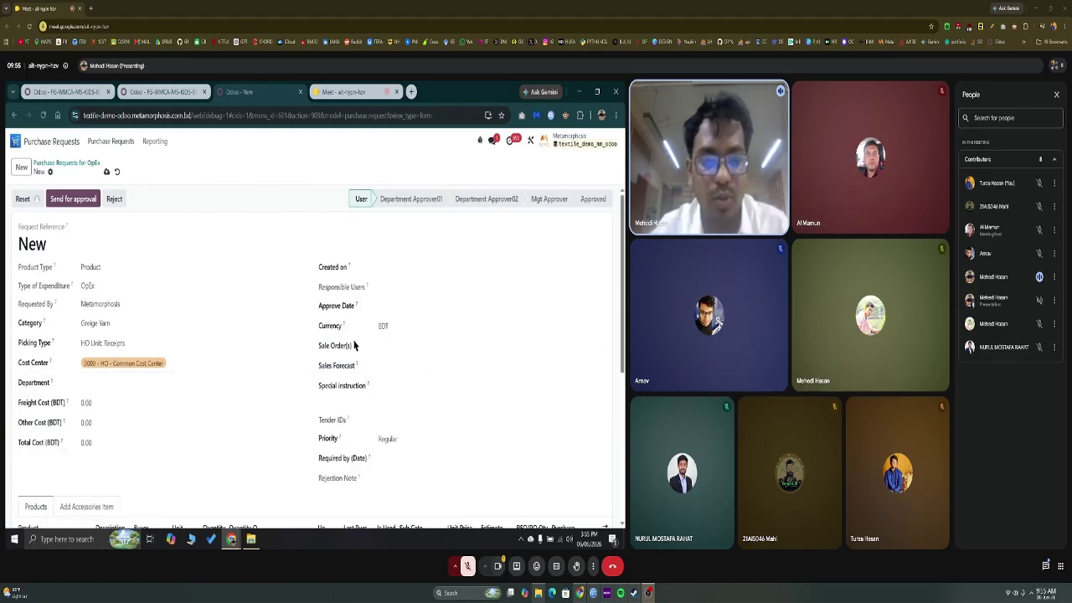
# Step: Change the request's category to Dyed Yarn
pyautogui.scroll(-2, 353, 342)
pyautogui.click(34, 440)
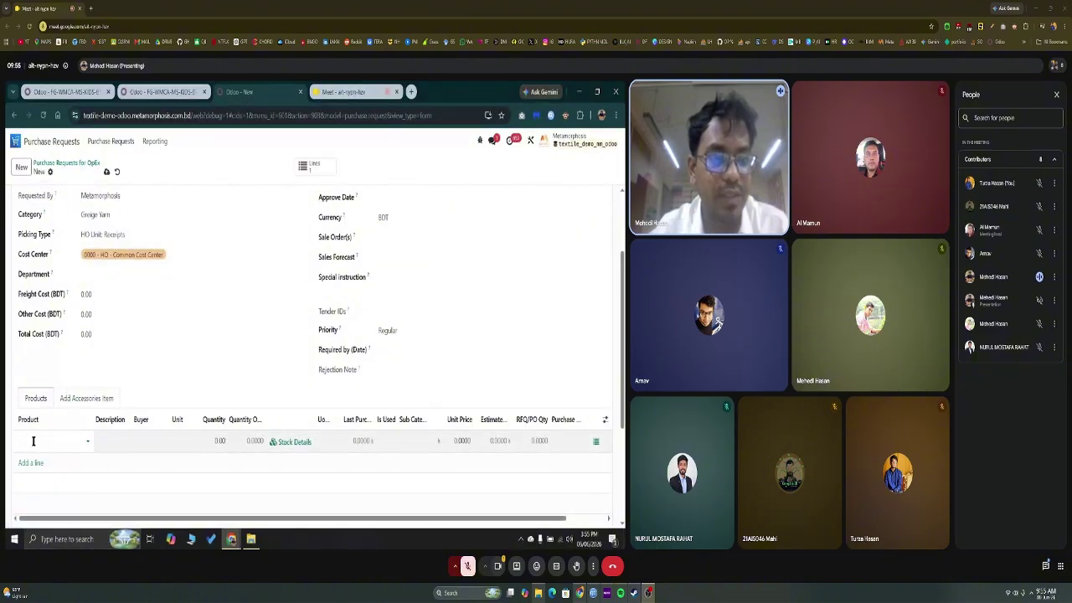
pyautogui.click(118, 217)
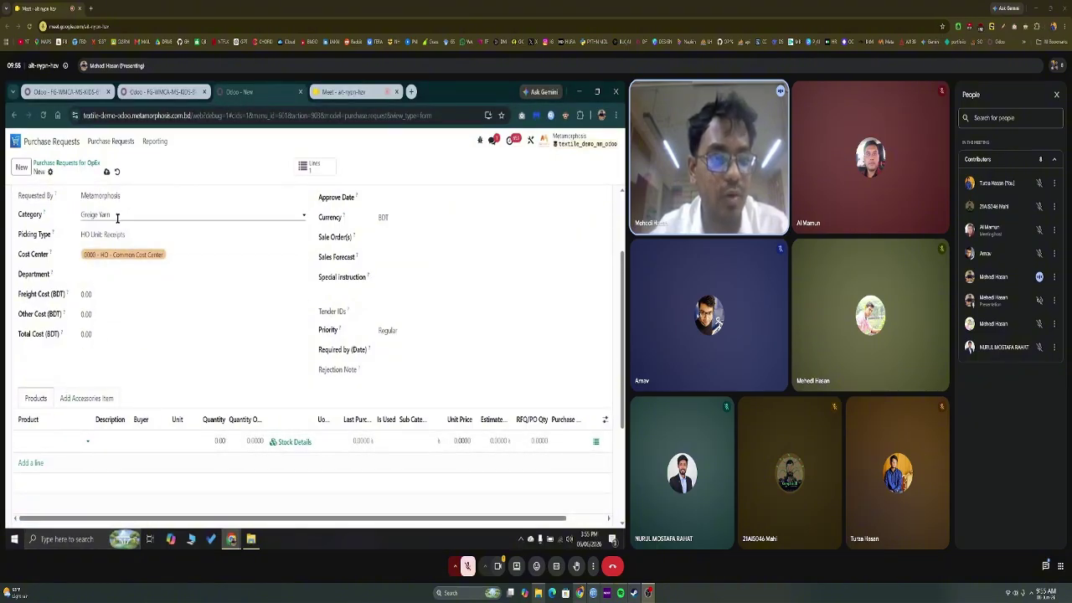
pyautogui.write('dyed')
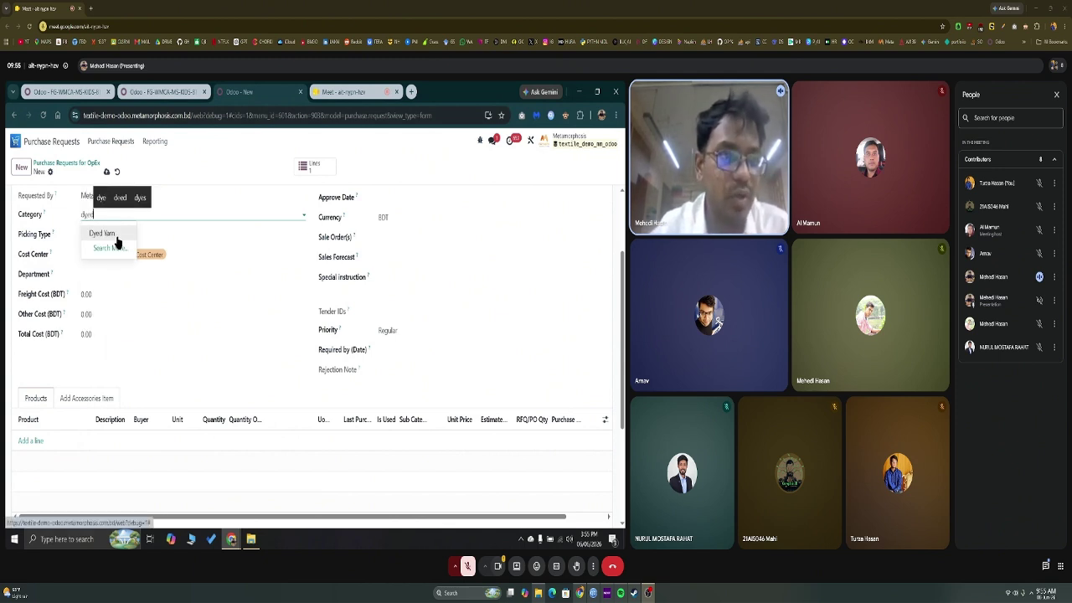
pyautogui.click(114, 234)
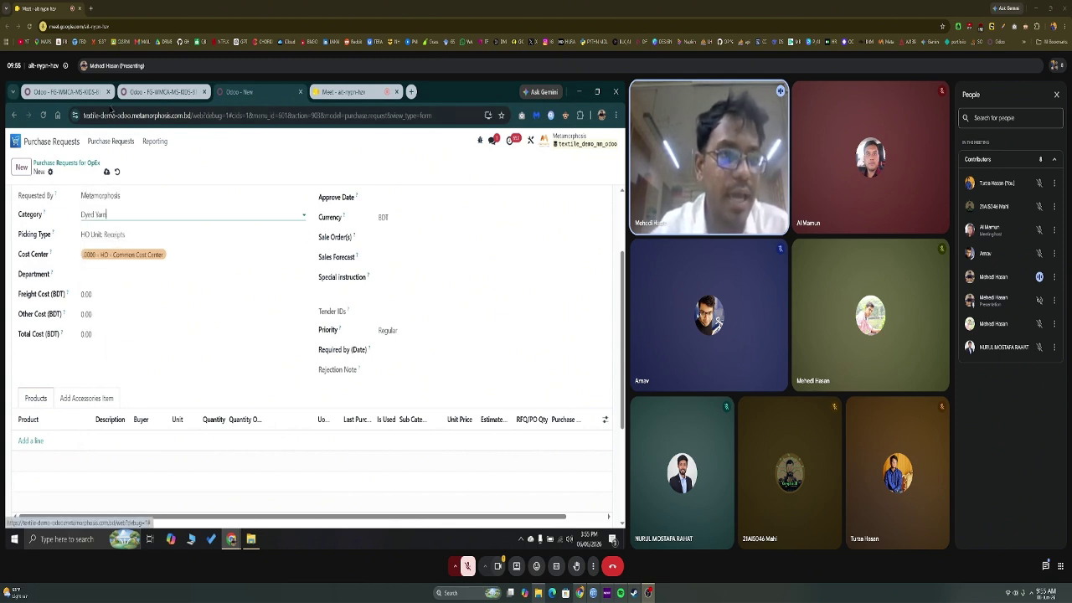
# Step: Open a dyed yarn item from Inventory's Yarn Products and copy its product name
pyautogui.click(67, 91)
pyautogui.click(102, 140)
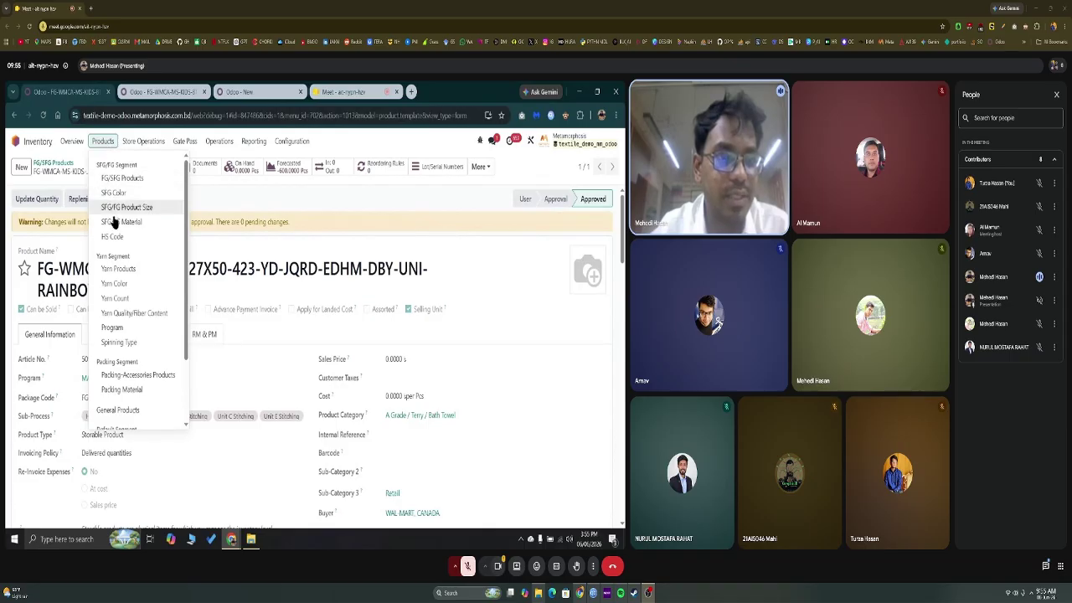
pyautogui.click(118, 268)
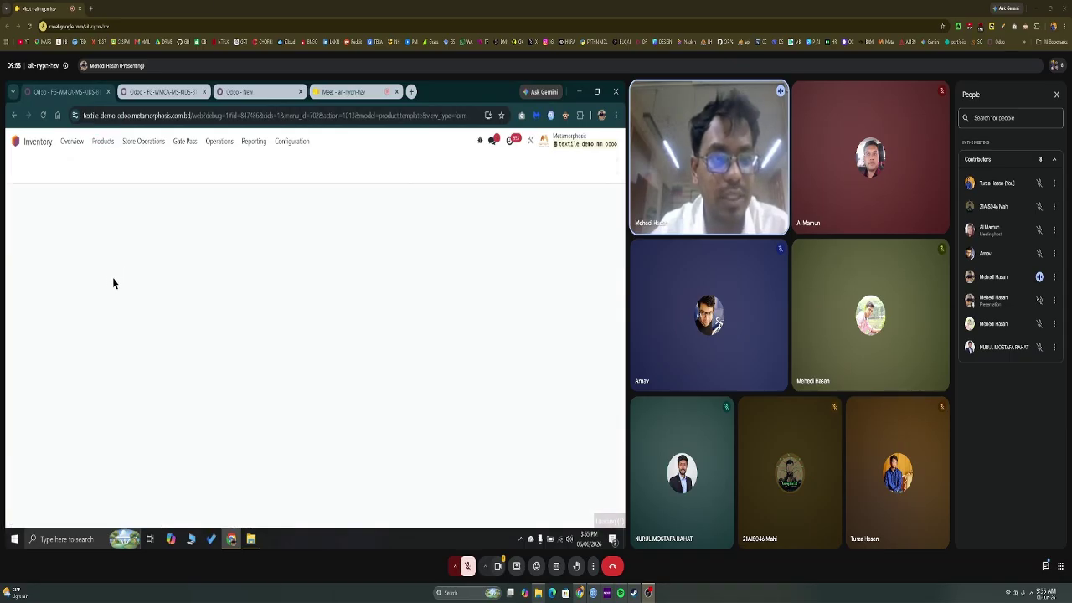
pyautogui.click(89, 241)
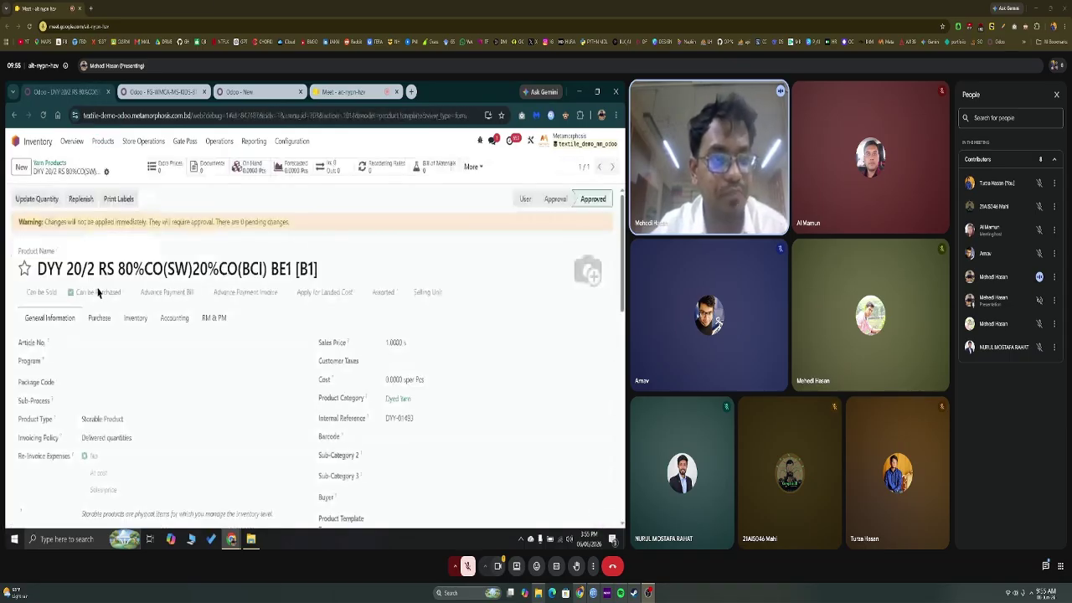
pyautogui.tripleClick(109, 271)
pyautogui.click(224, 197)
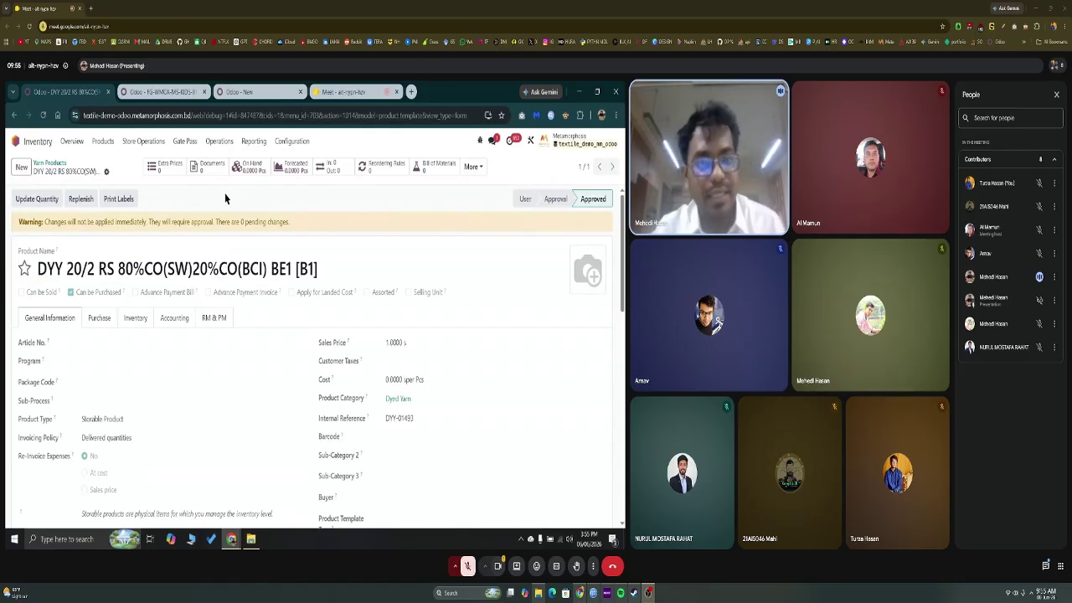
# Step: Add the yarn DYY 20/2 RS 80%CO(SW)20%CO(BCI) BE1 [B1] as a product line on the purchase request
pyautogui.click(261, 91)
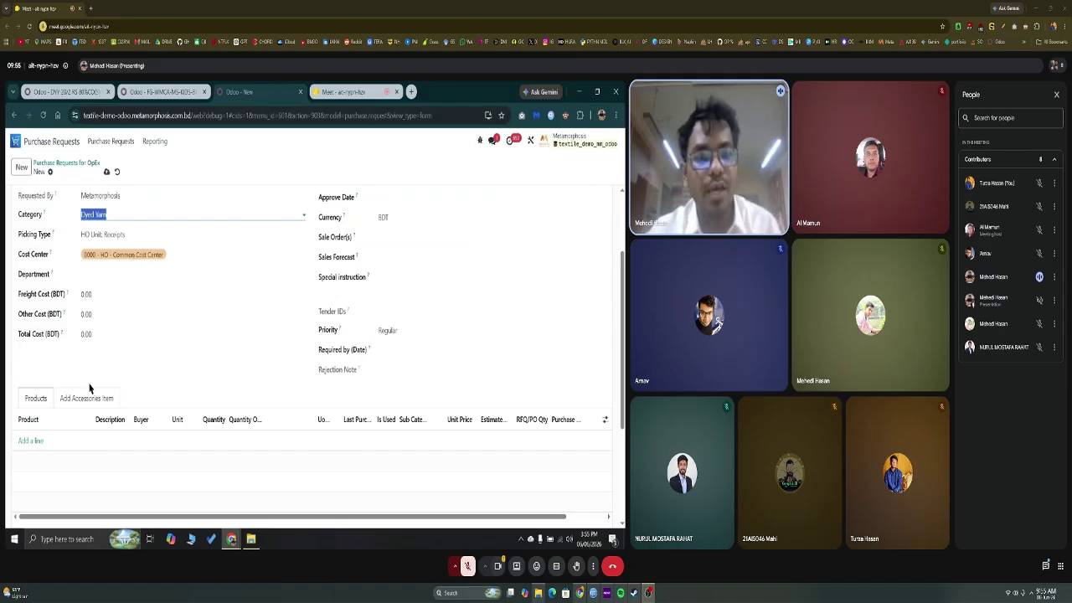
pyautogui.scroll(3, 98, 358)
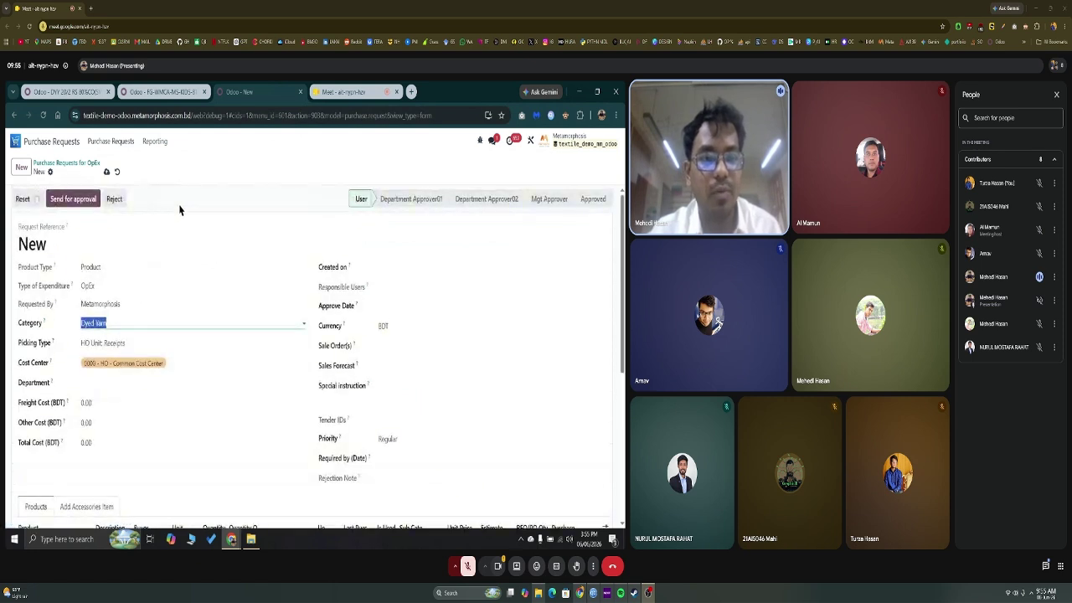
pyautogui.scroll(-2, 49, 413)
pyautogui.scroll(-1, 48, 413)
pyautogui.click(36, 387)
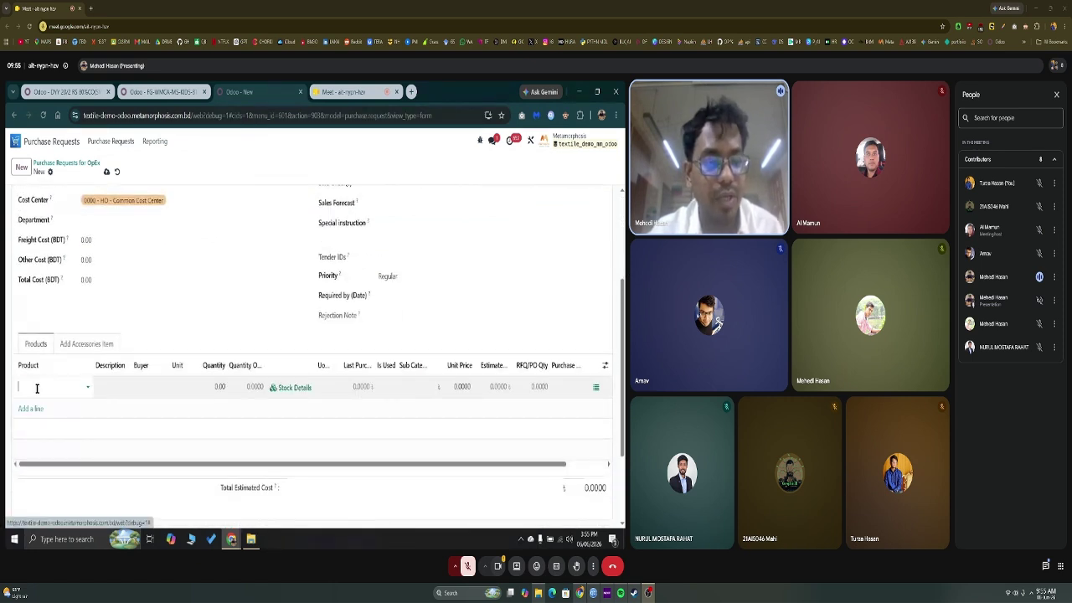
pyautogui.write('ACO(SY)20%CO(BCI) BE1 [B4]')
pyautogui.click(47, 404)
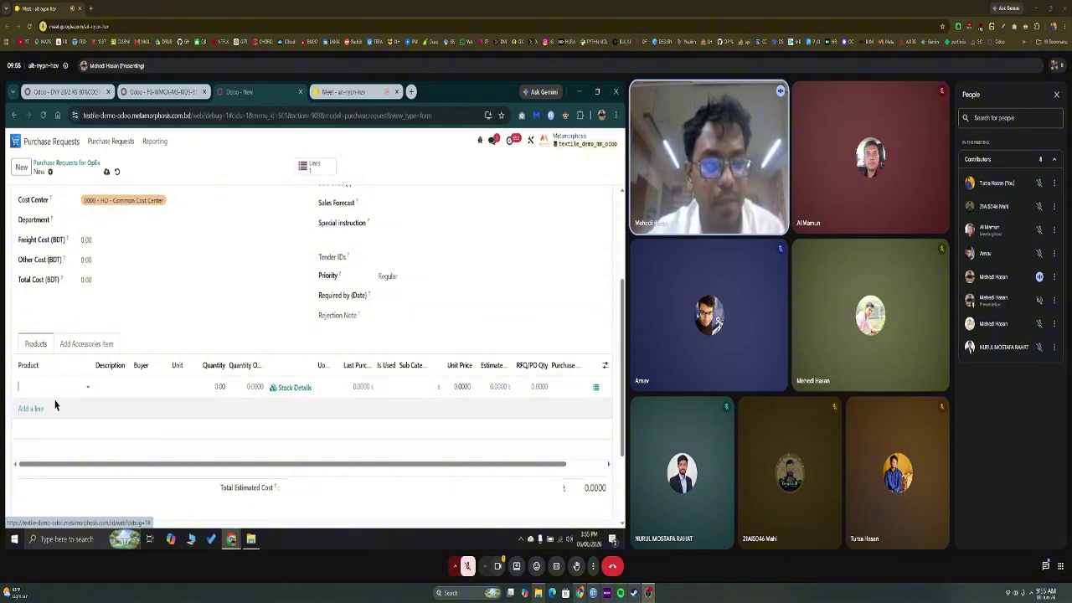
# Step: Try to save the dyed yarn request and discard its changes
pyautogui.scroll(3, 142, 328)
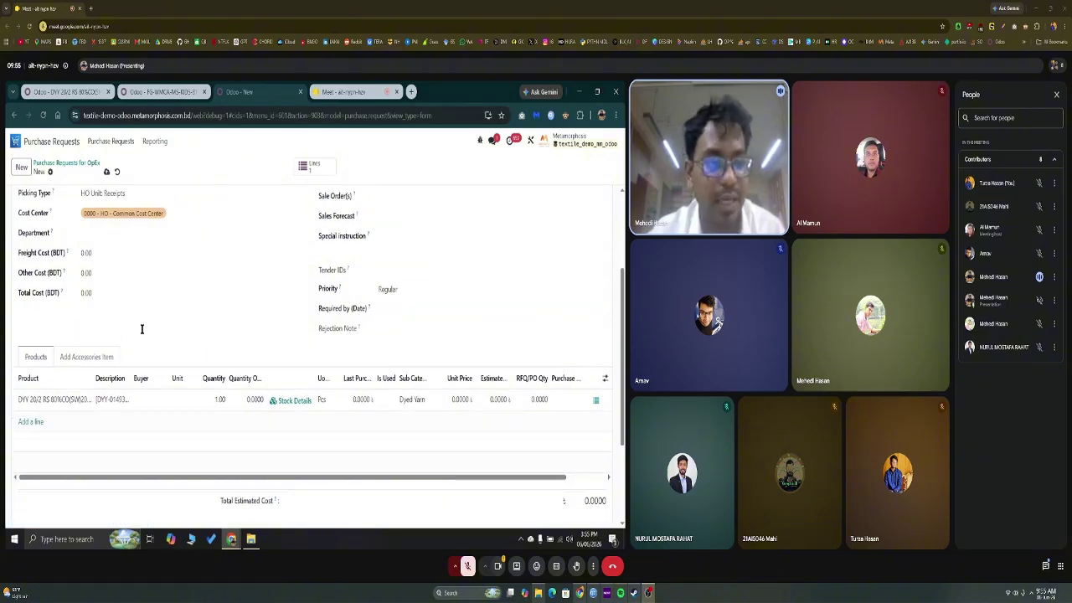
pyautogui.click(107, 171)
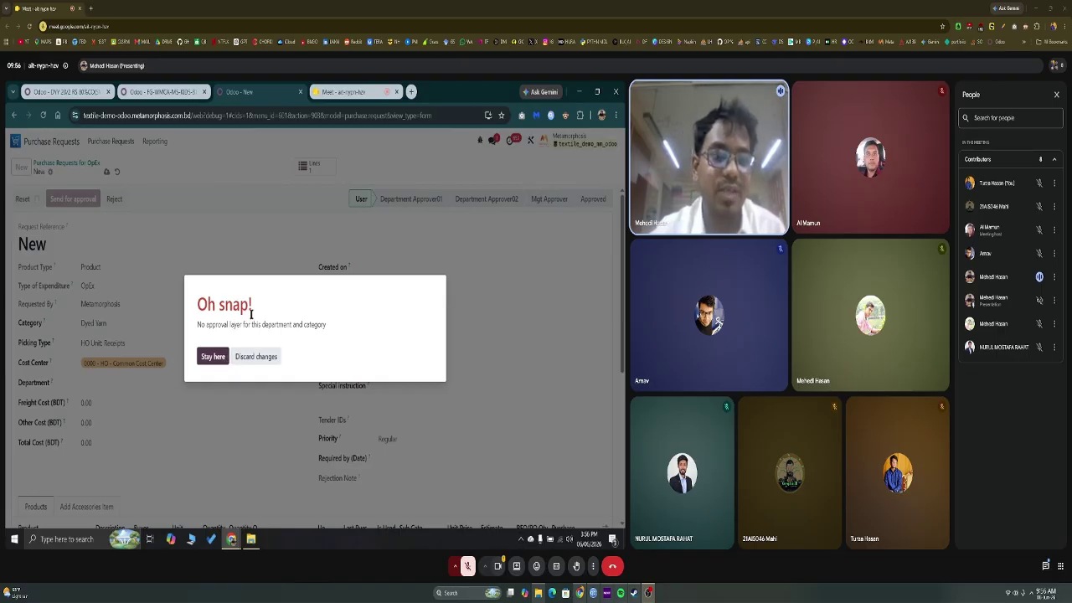
pyautogui.click(256, 358)
# Step: Duplicate the purchase request's browser tab and open the Approval Matrix Opex PR settings in the copy
pyautogui.rightClick(246, 89)
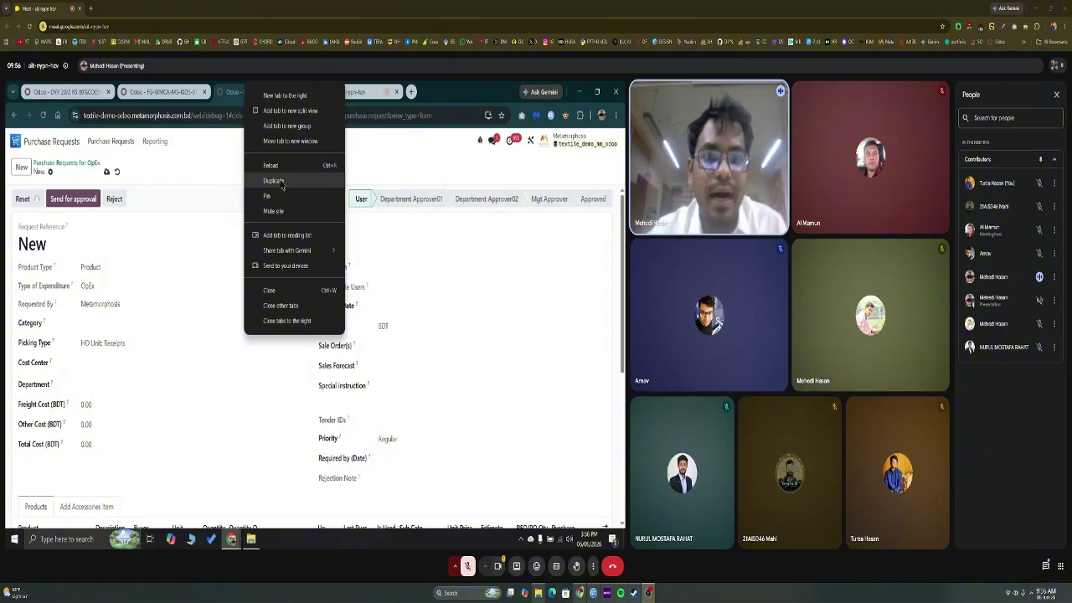
pyautogui.click(274, 181)
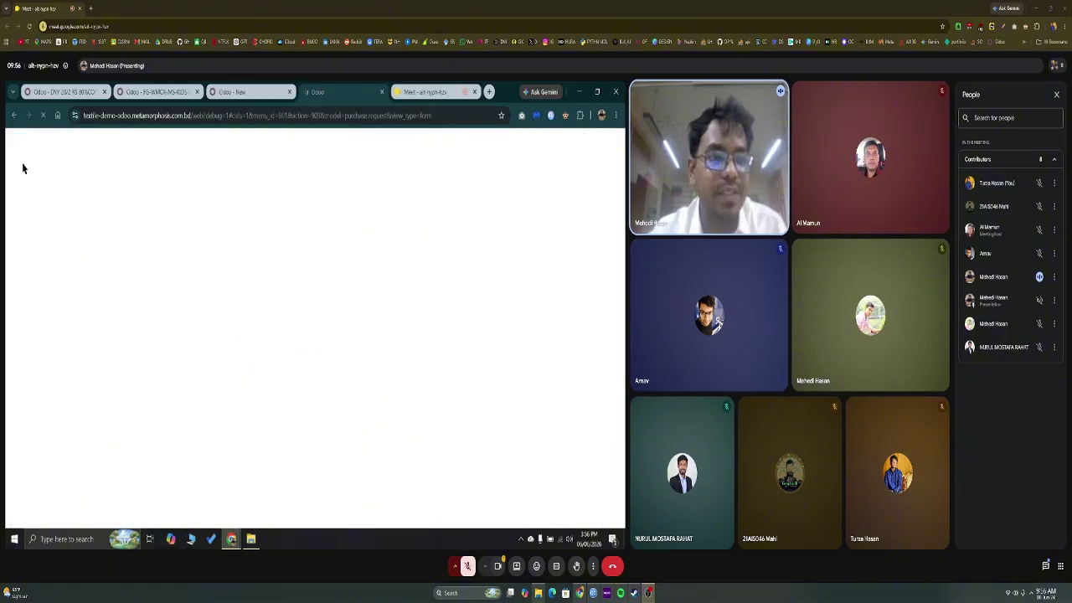
pyautogui.click(14, 143)
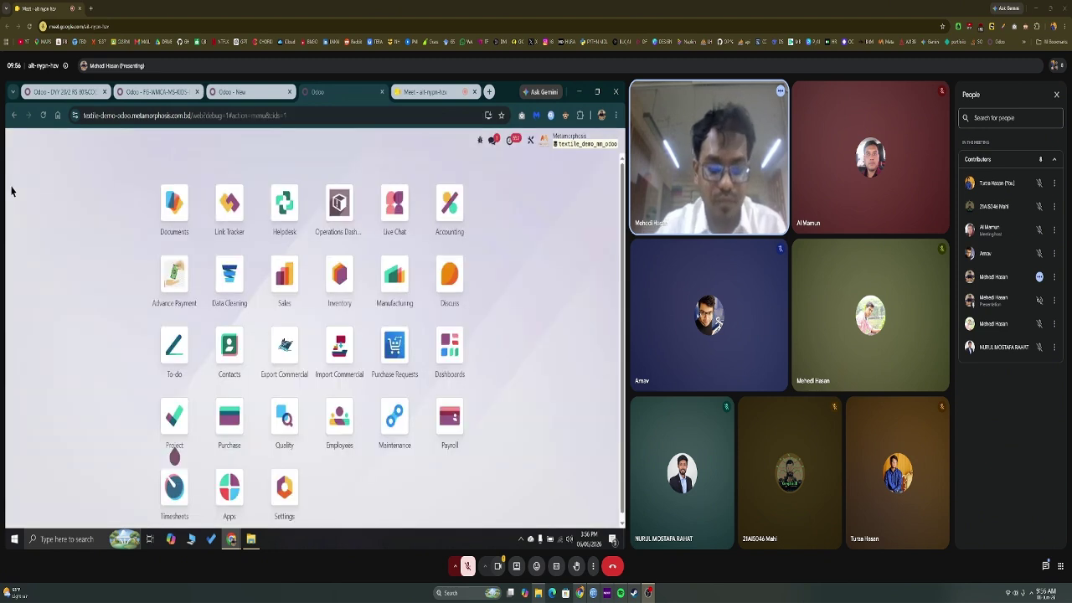
pyautogui.write('approa')
pyautogui.press('Down')
pyautogui.press('Down')
pyautogui.press('Down')
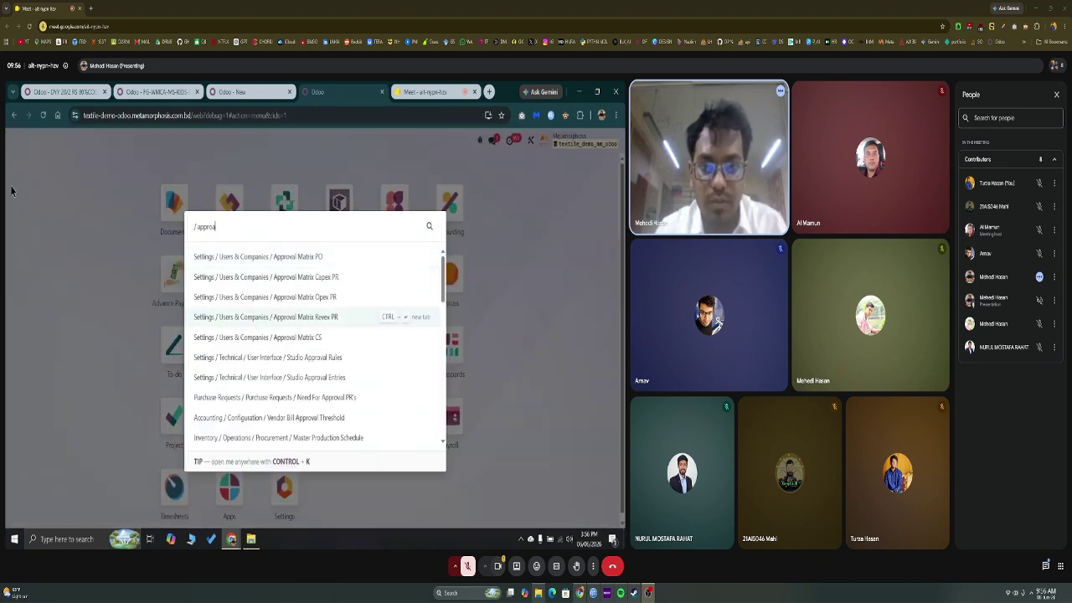
pyautogui.press('Up')
pyautogui.press('Up')
pyautogui.press('Up')
pyautogui.press('Down')
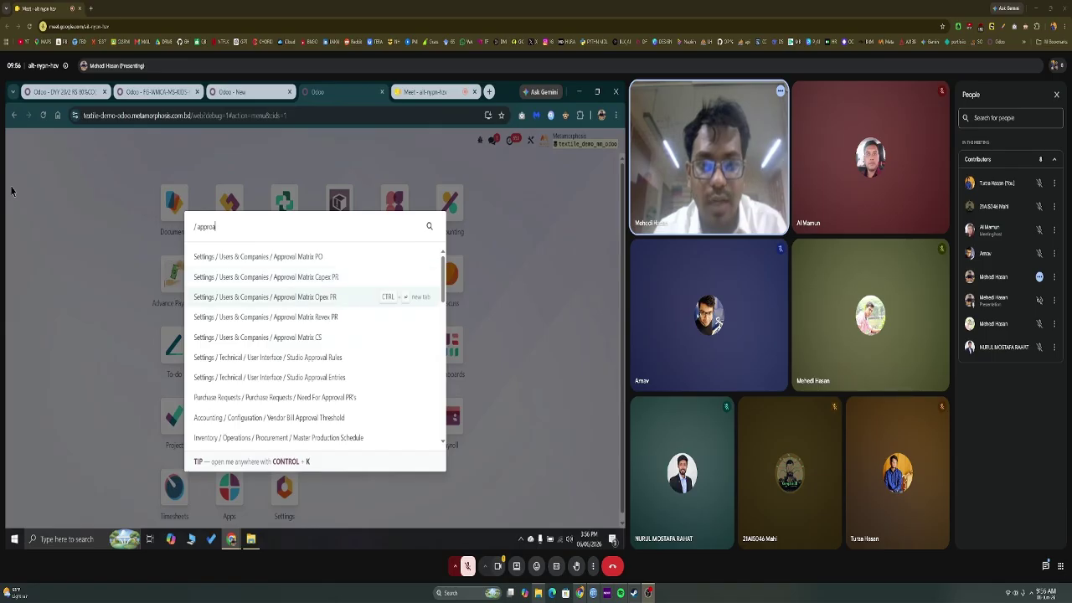
pyautogui.press('Return')
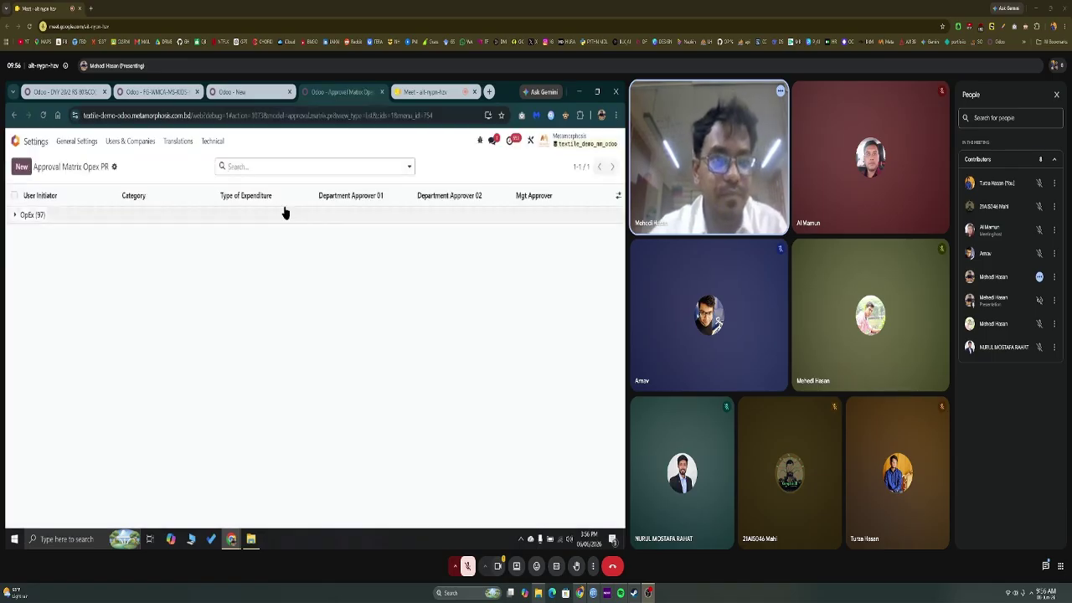
# Step: Create an approval matrix record with Metamorphosis as user initiator, category Dyed Yarn and expenditure type OpEx
pyautogui.click(19, 168)
pyautogui.click(121, 224)
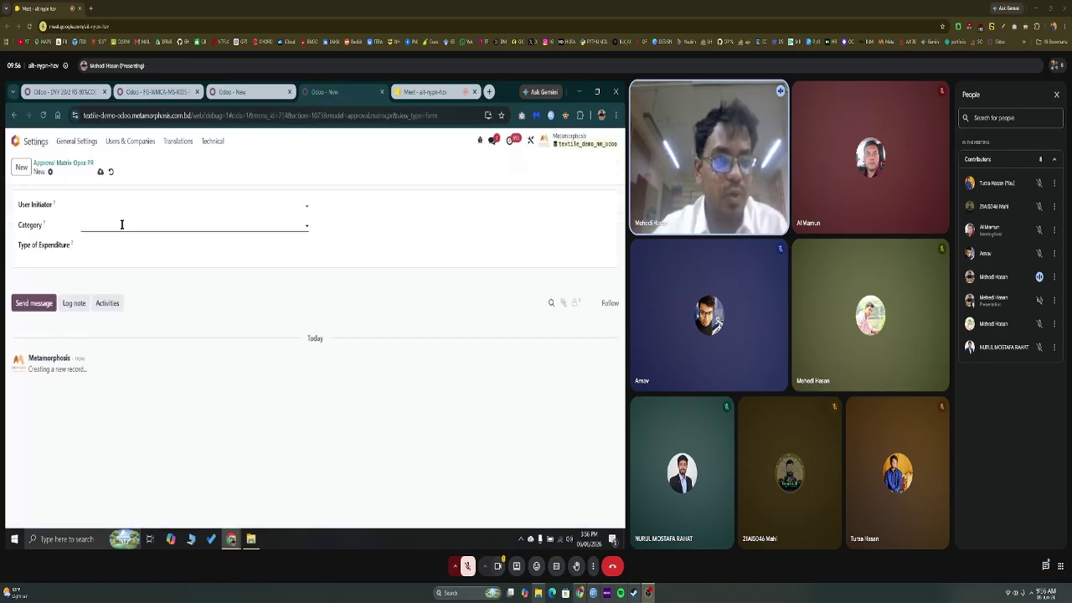
pyautogui.click(124, 206)
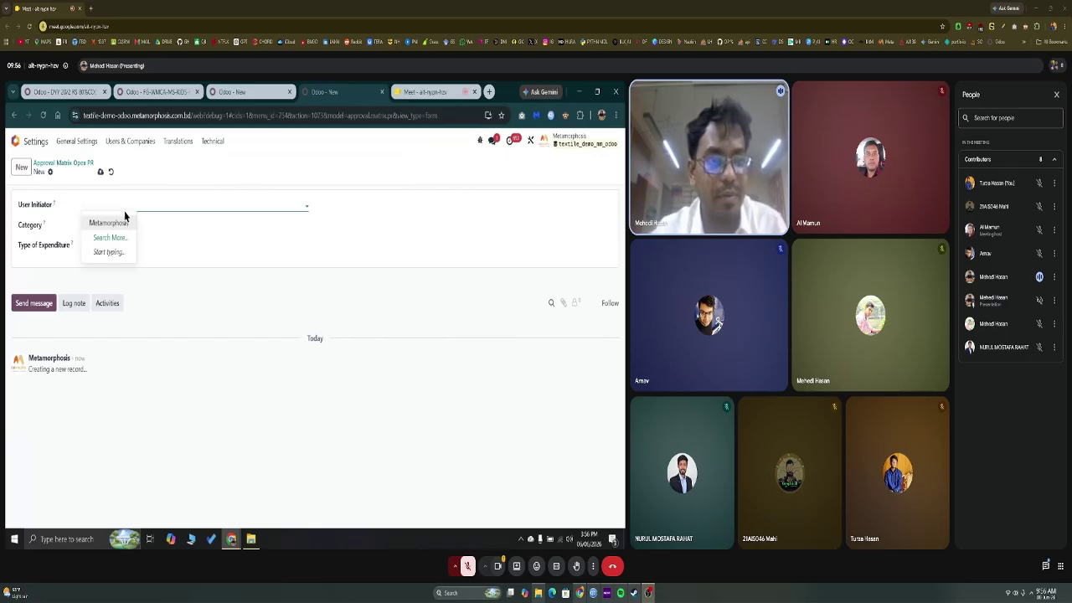
pyautogui.click(124, 222)
pyautogui.click(128, 225)
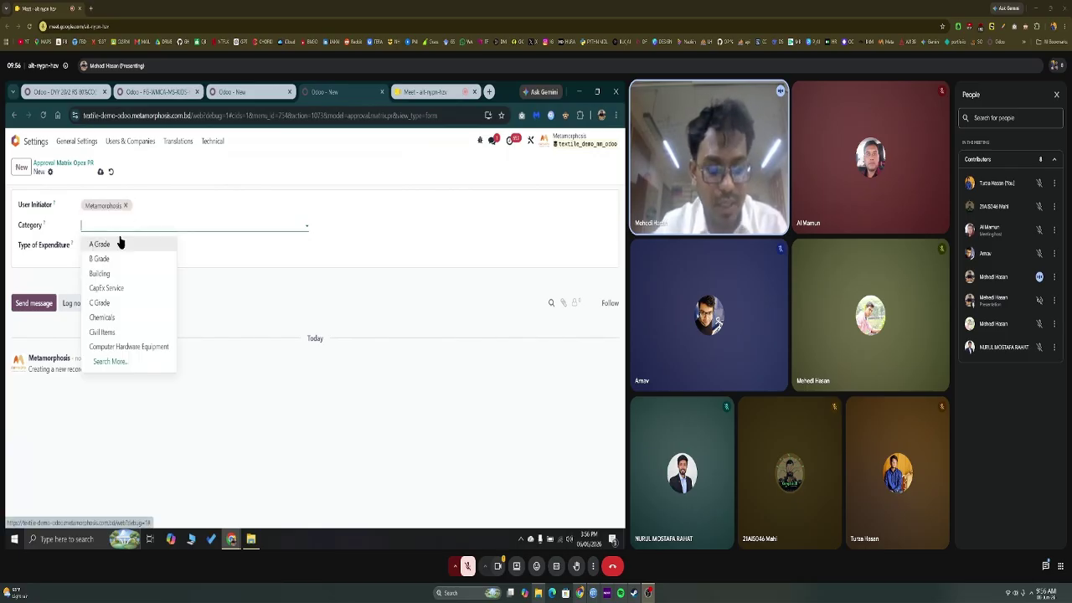
pyautogui.write('dyed')
pyautogui.click(119, 243)
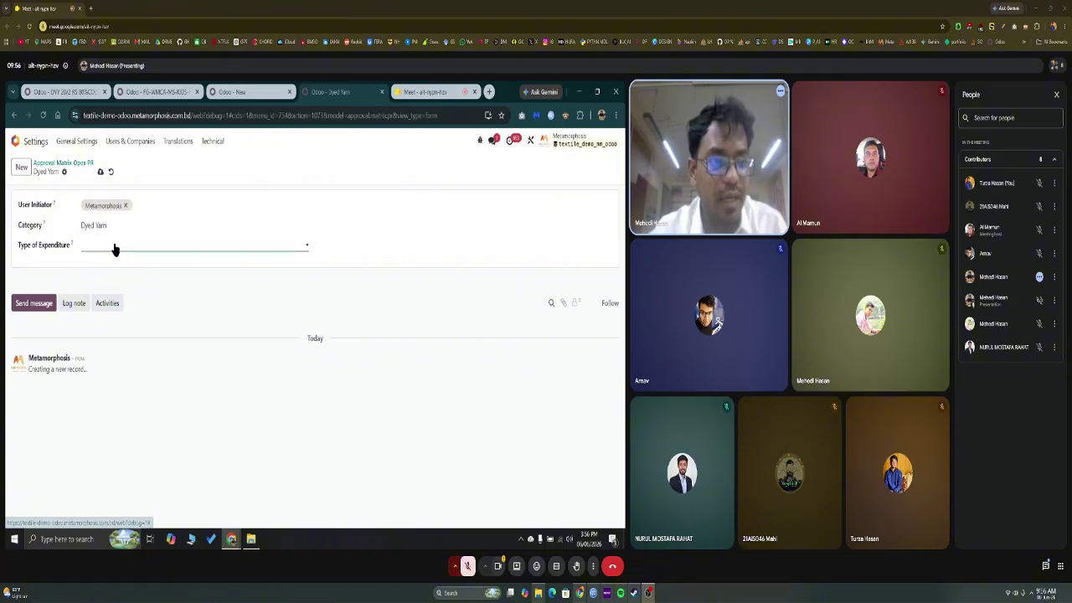
pyautogui.click(115, 250)
pyautogui.click(106, 273)
# Step: Assign Metamorphosis as Department Approver 01, Department Approver 02 and Mgt Approver, and save the approval matrix record
pyautogui.click(102, 301)
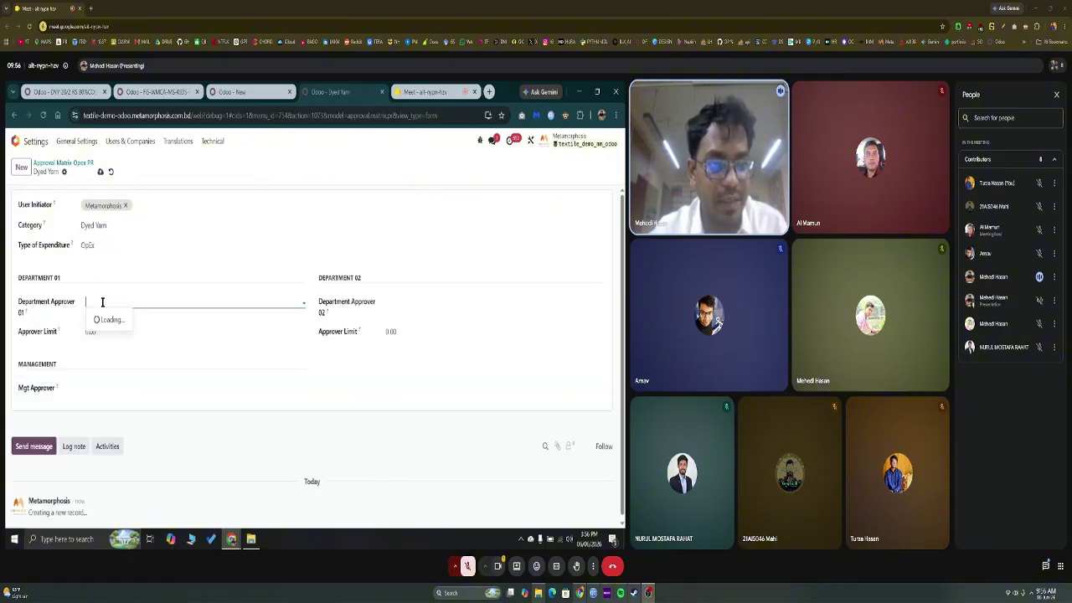
pyautogui.click(103, 319)
pyautogui.click(435, 303)
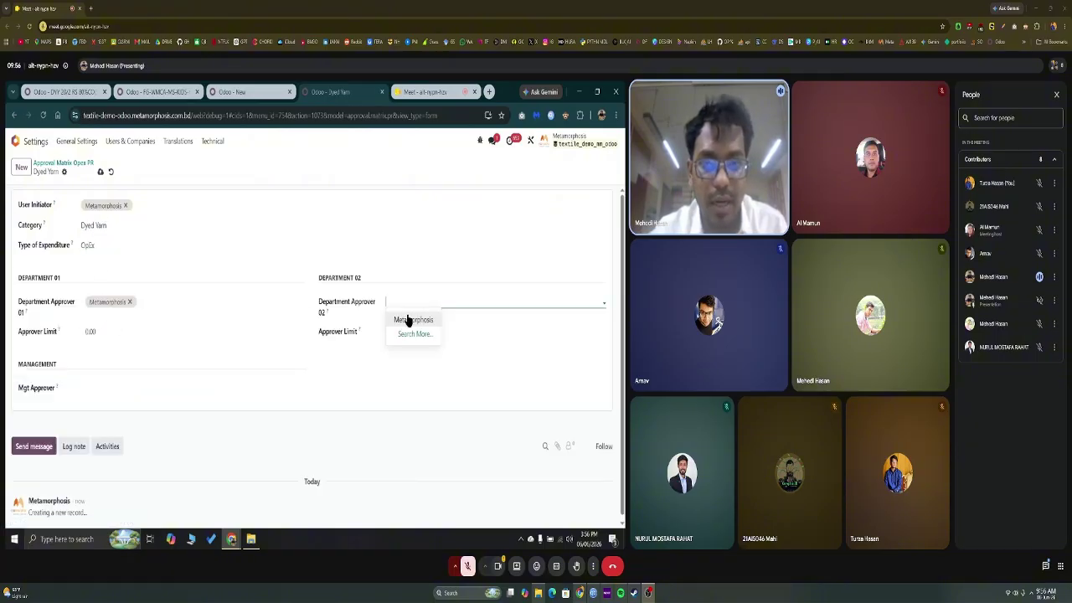
pyautogui.click(409, 320)
pyautogui.click(123, 383)
pyautogui.click(104, 407)
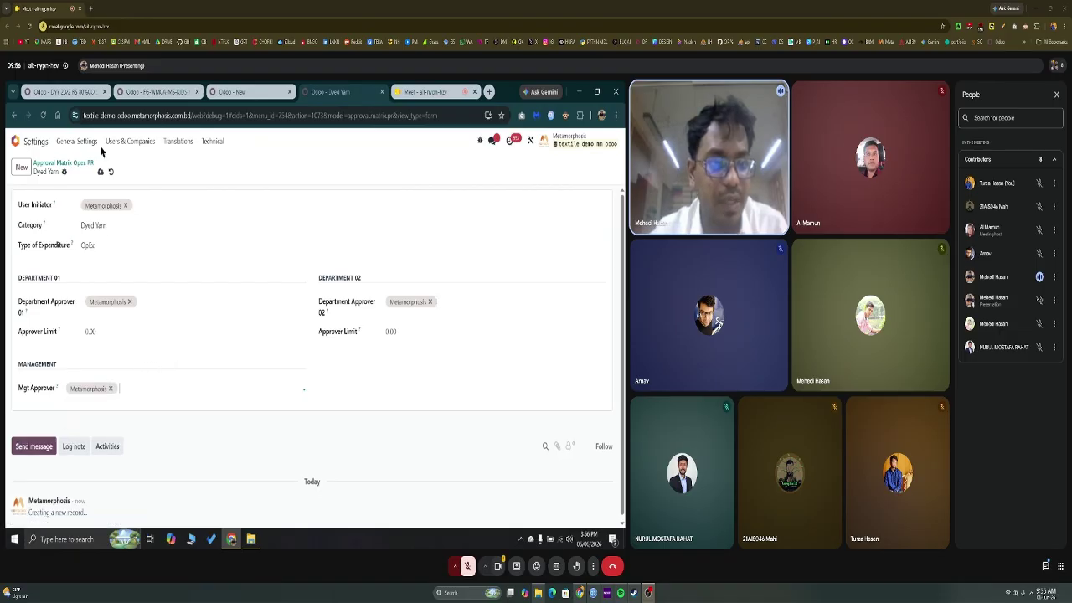
pyautogui.click(100, 171)
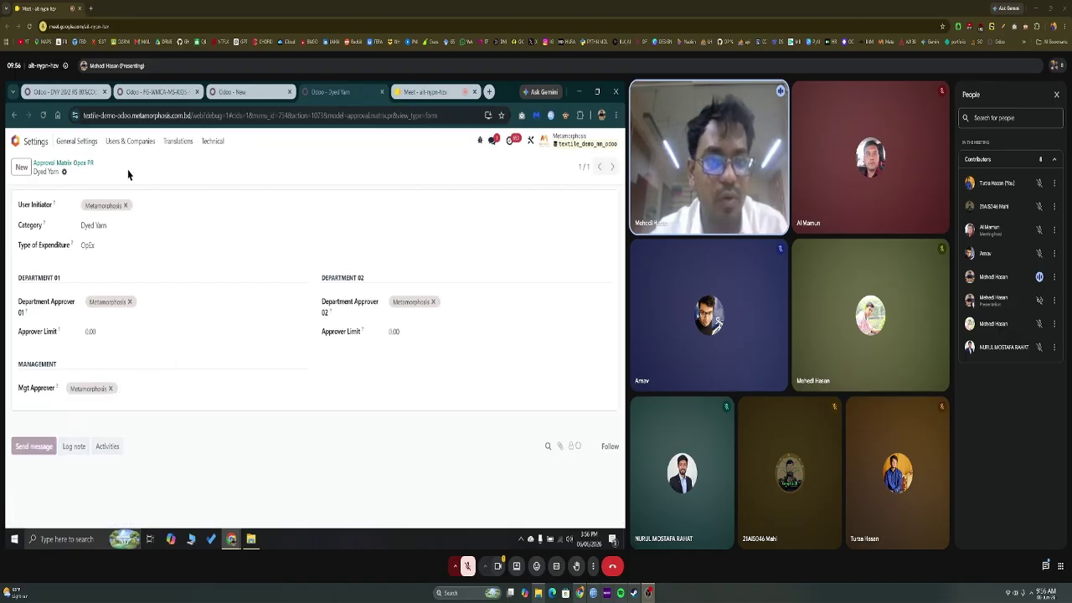
# Step: Return to the OpEx purchase request and set its category to Dyed Yarn and cost center to 0000 - HO - Common Cost Center
pyautogui.click(242, 91)
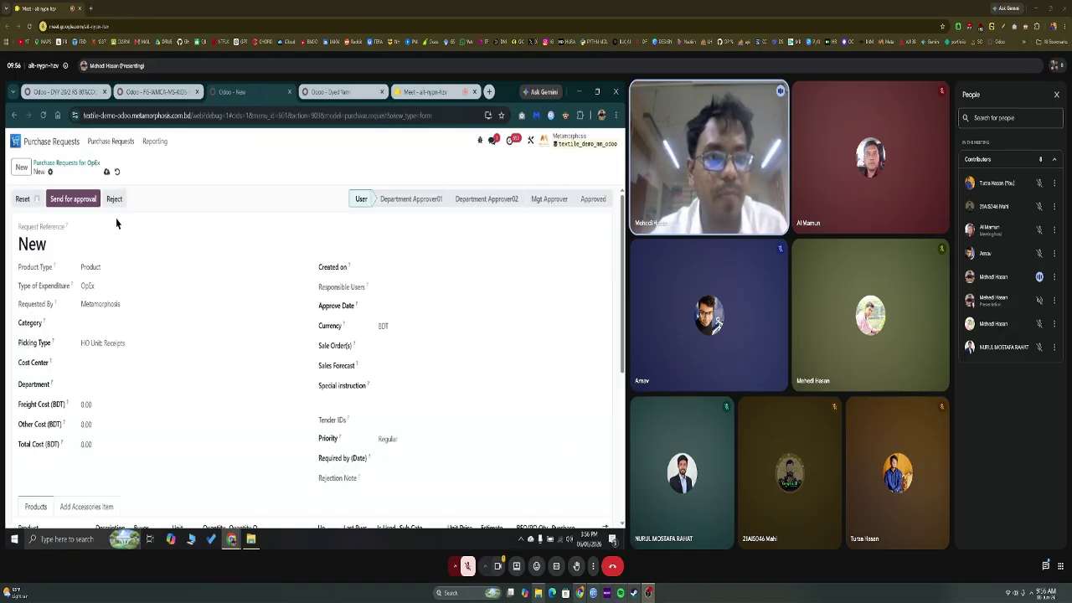
pyautogui.click(107, 171)
pyautogui.click(110, 320)
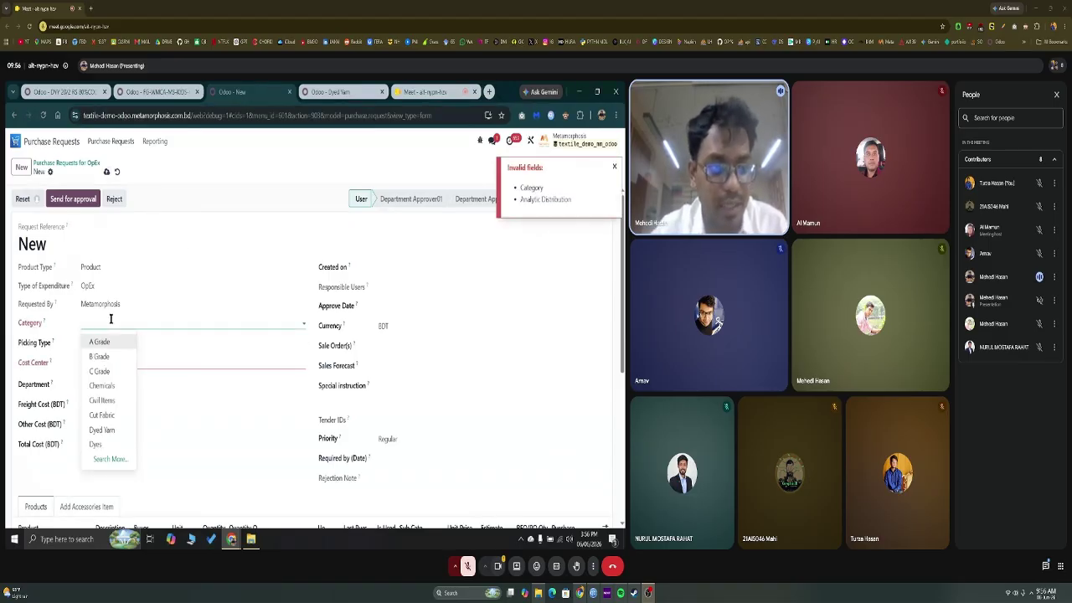
pyautogui.write('dyed')
pyautogui.click(111, 342)
pyautogui.click(108, 362)
pyautogui.click(47, 437)
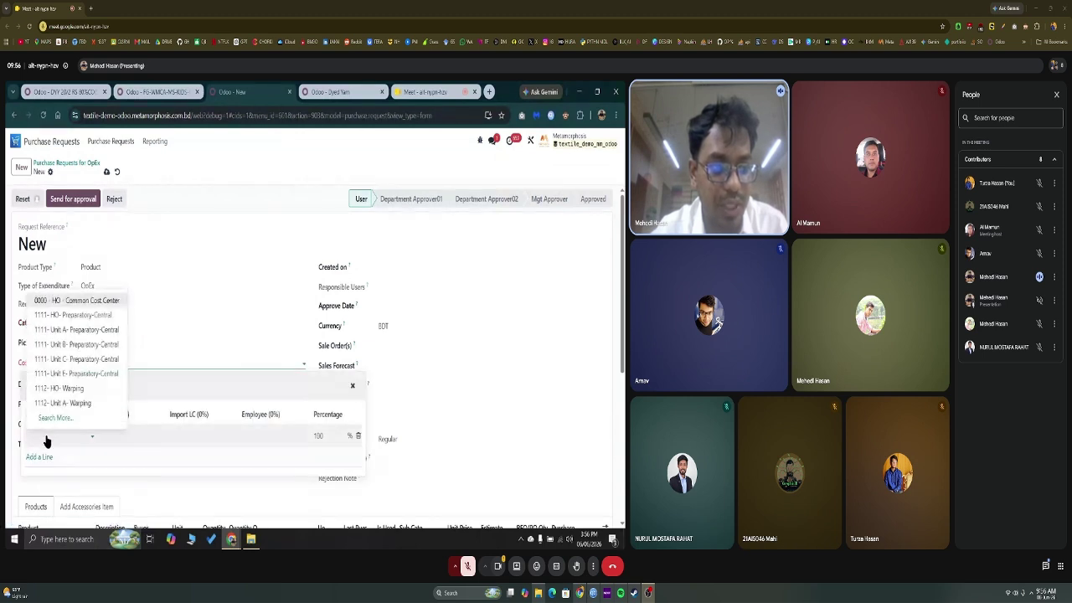
pyautogui.click(75, 301)
pyautogui.click(202, 306)
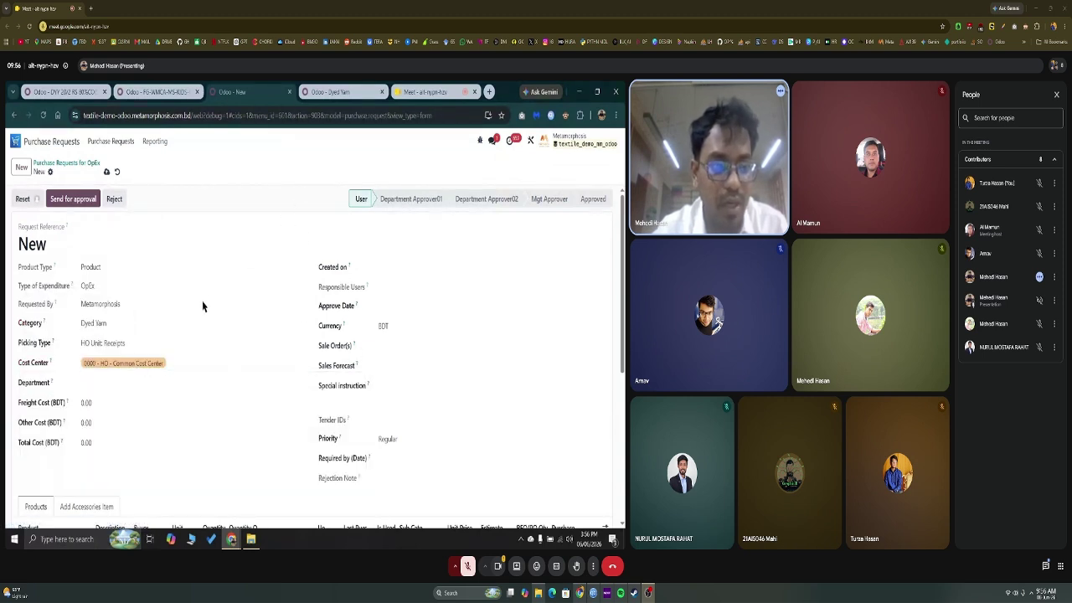
# Step: Add a product line for the dyed yarn DYY 20/2 RS 80%CO(SW)20%CO(BCI) BE1 [B1] to the purchase request
pyautogui.scroll(-2, 202, 306)
pyautogui.click(30, 439)
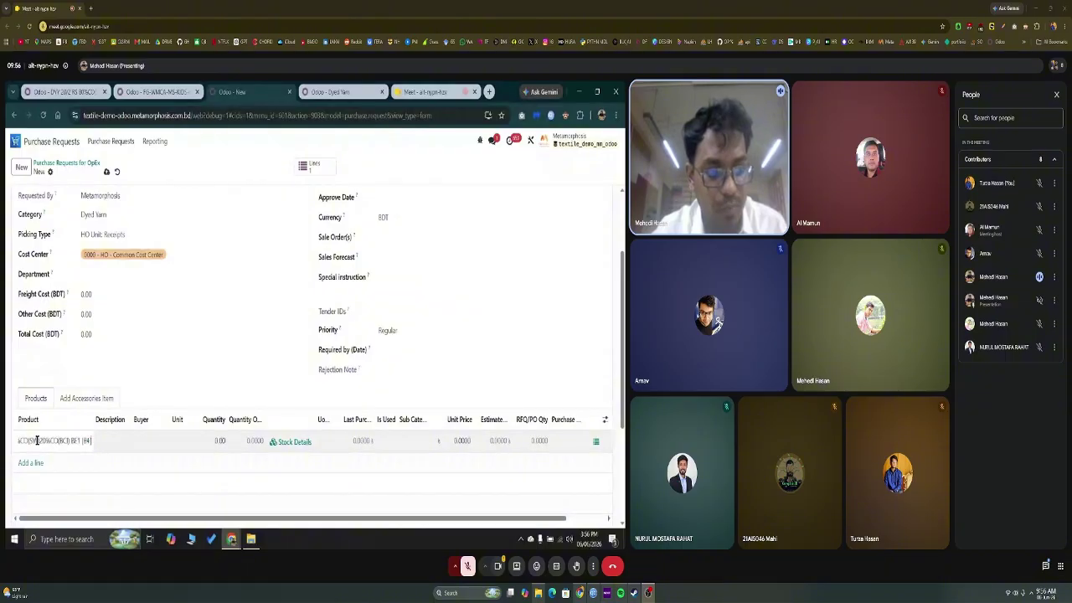
pyautogui.click(50, 459)
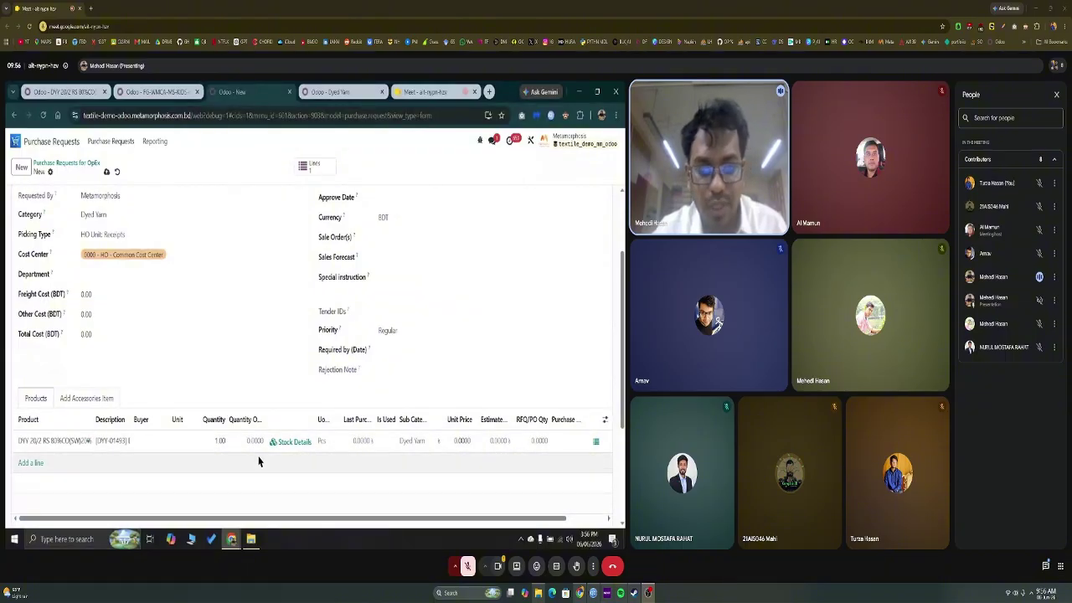
pyautogui.click(220, 441)
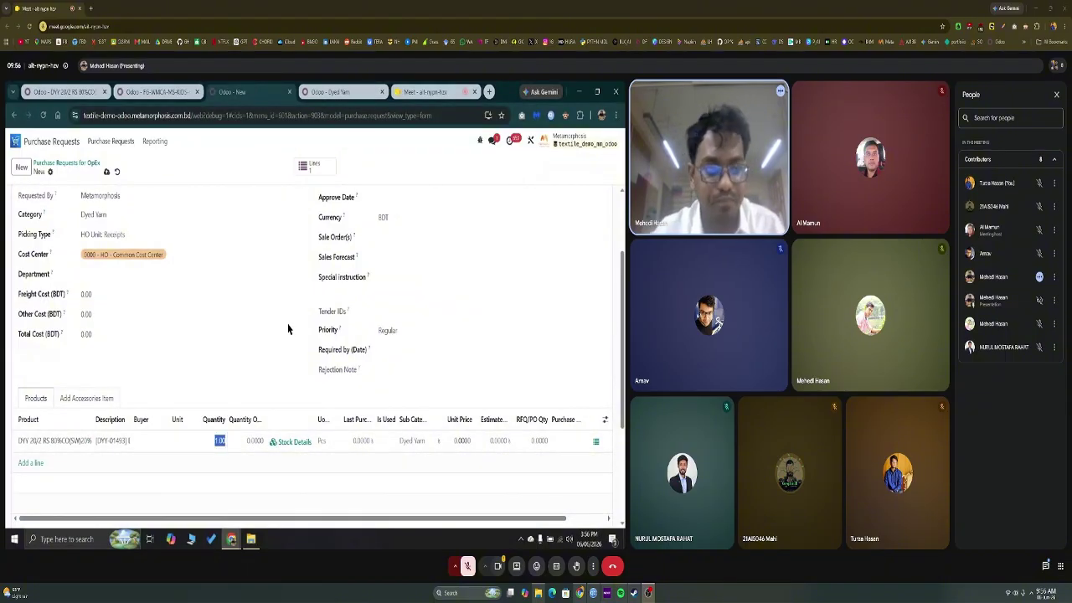
pyautogui.click(107, 172)
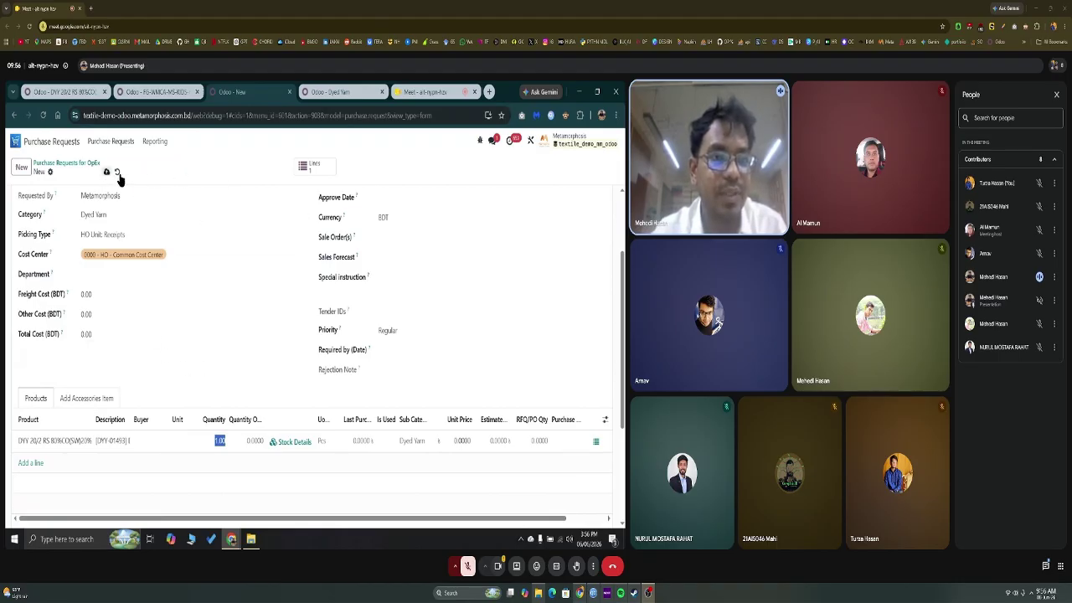
# Step: Switch to the DYY 20/2 RS 80%CO(SW)20%CO(BCI) BE1 [B1] product record and archive it
pyautogui.click(63, 91)
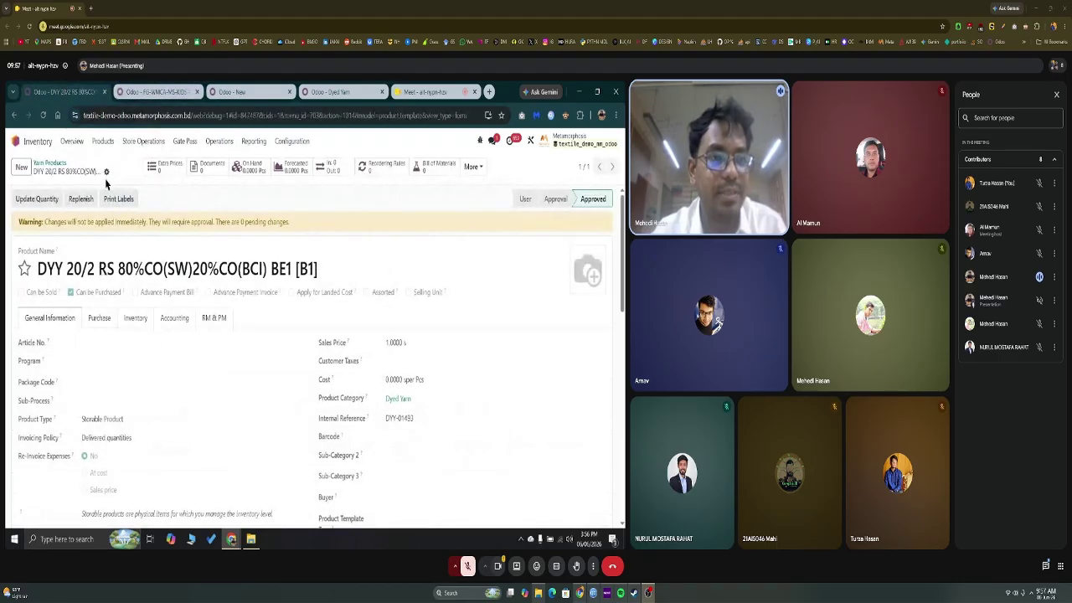
pyautogui.click(106, 172)
pyautogui.click(127, 192)
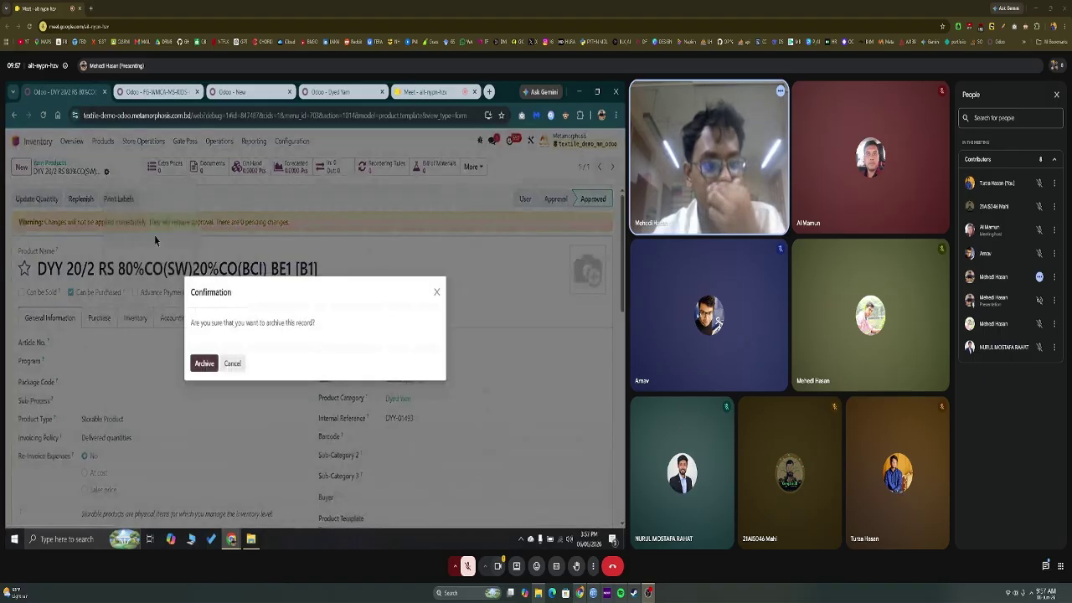
pyautogui.click(210, 357)
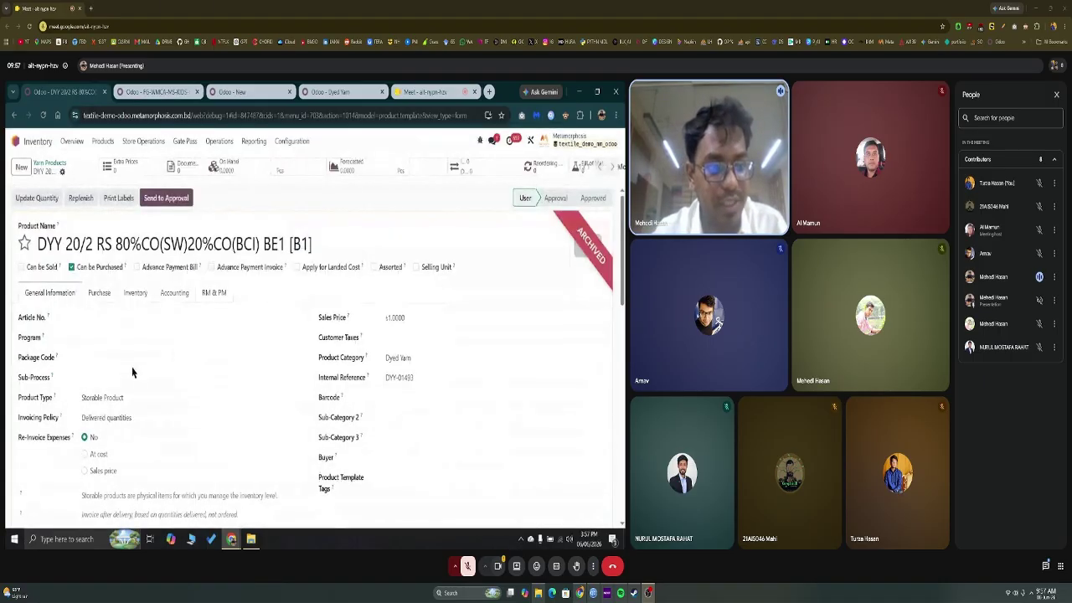
# Step: Set the yarn product's unit of measure to kg and save the record
pyautogui.scroll(-5, 120, 399)
pyautogui.click(99, 317)
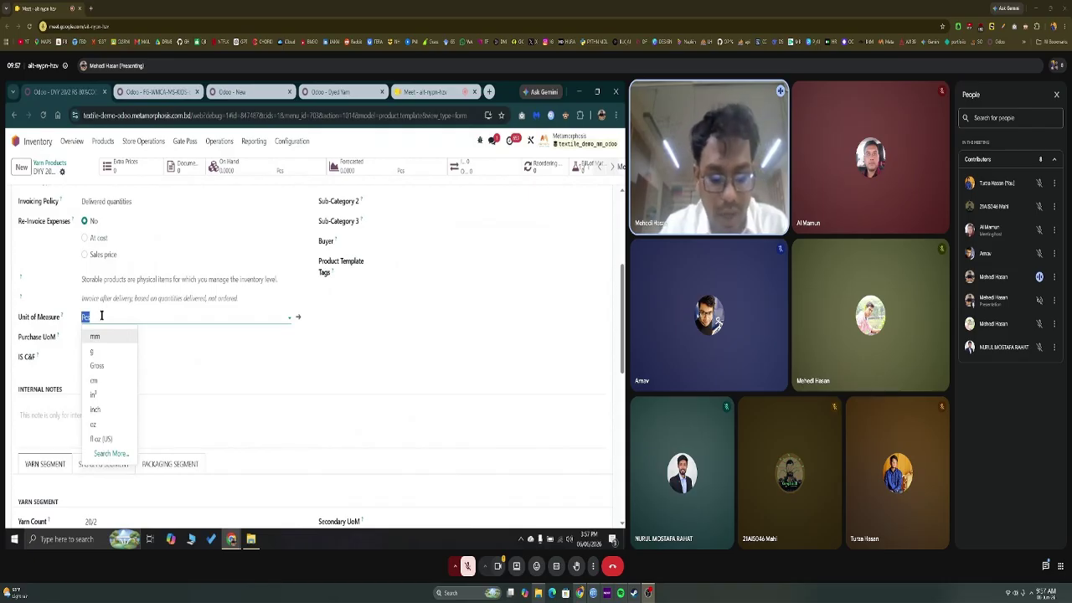
pyautogui.write('kg')
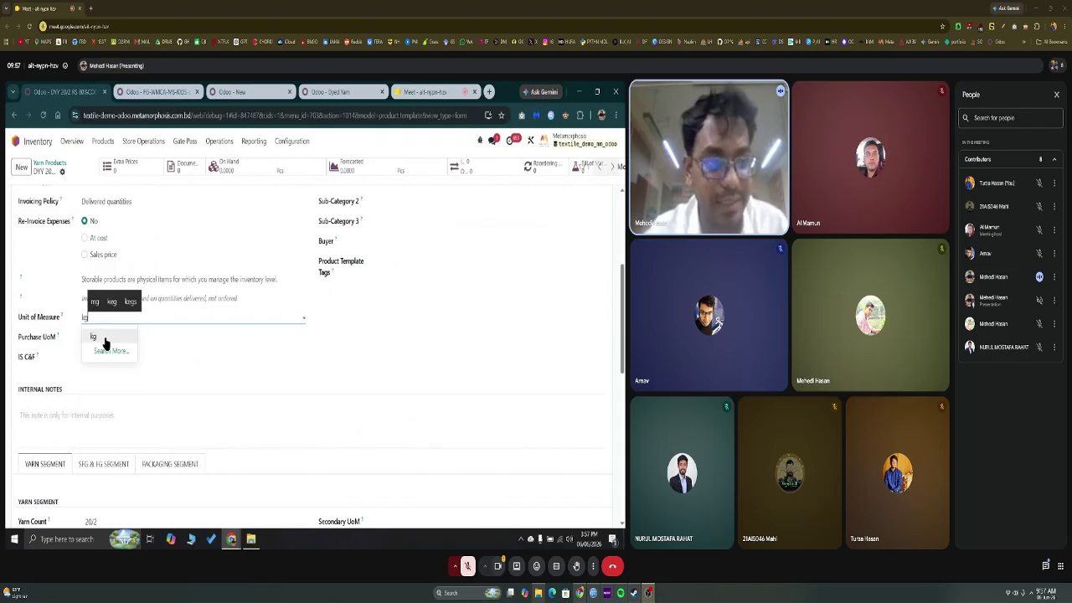
pyautogui.click(102, 337)
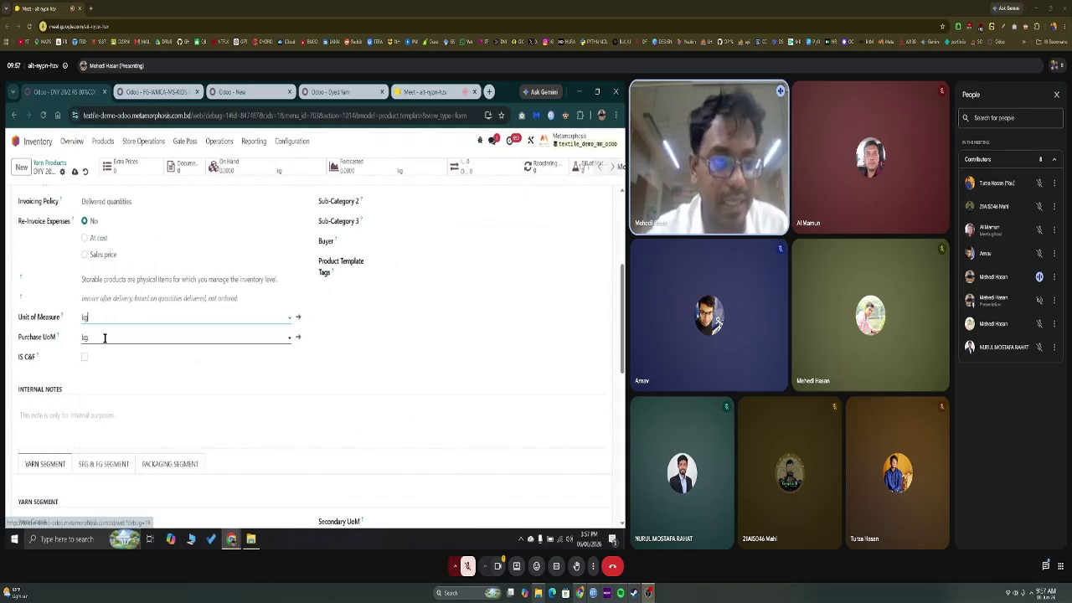
pyautogui.click(74, 171)
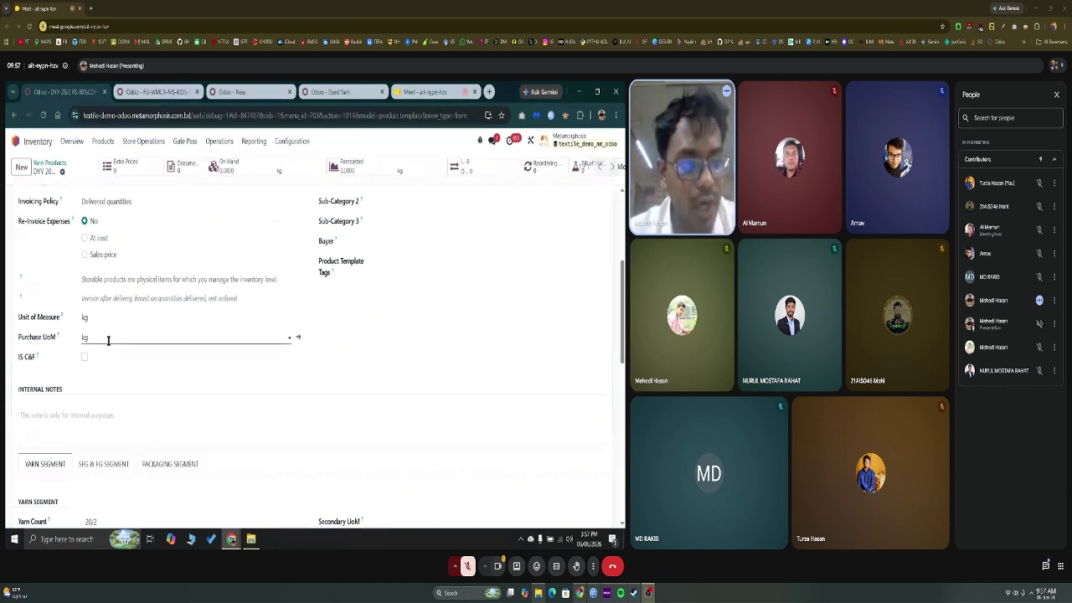
# Step: Set the yarn product's unit of measure to Lbs and its purchase UoM to kg, and save the record
pyautogui.click(100, 338)
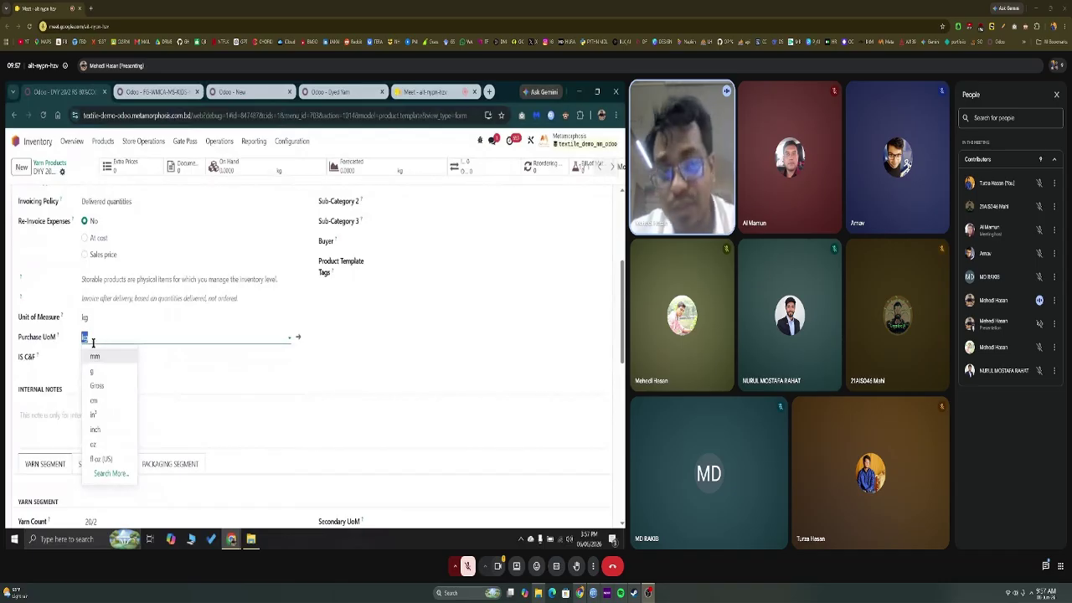
pyautogui.click(99, 317)
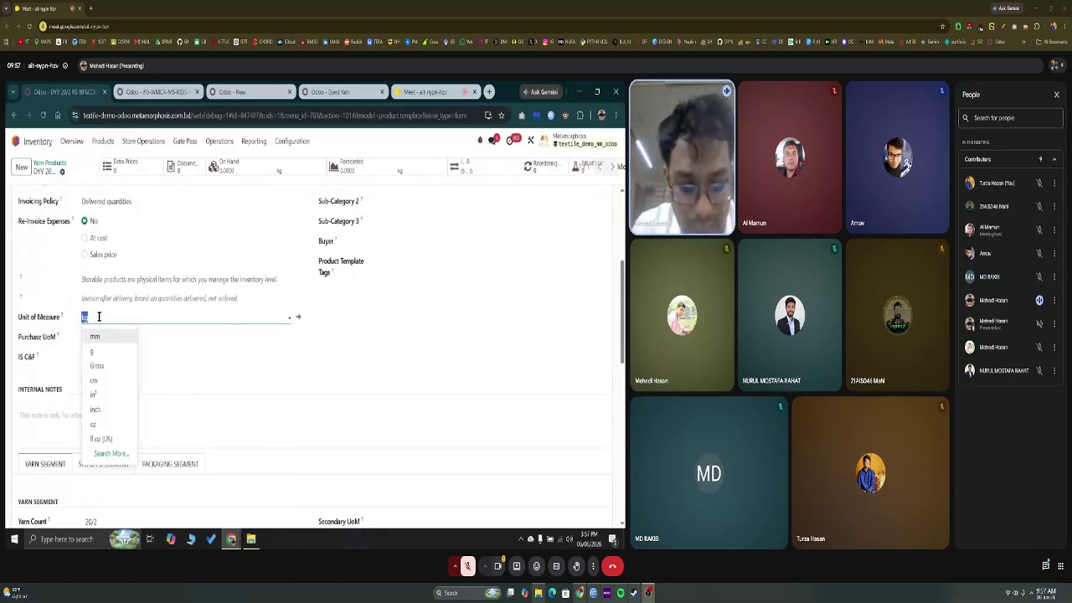
pyautogui.write('lbs')
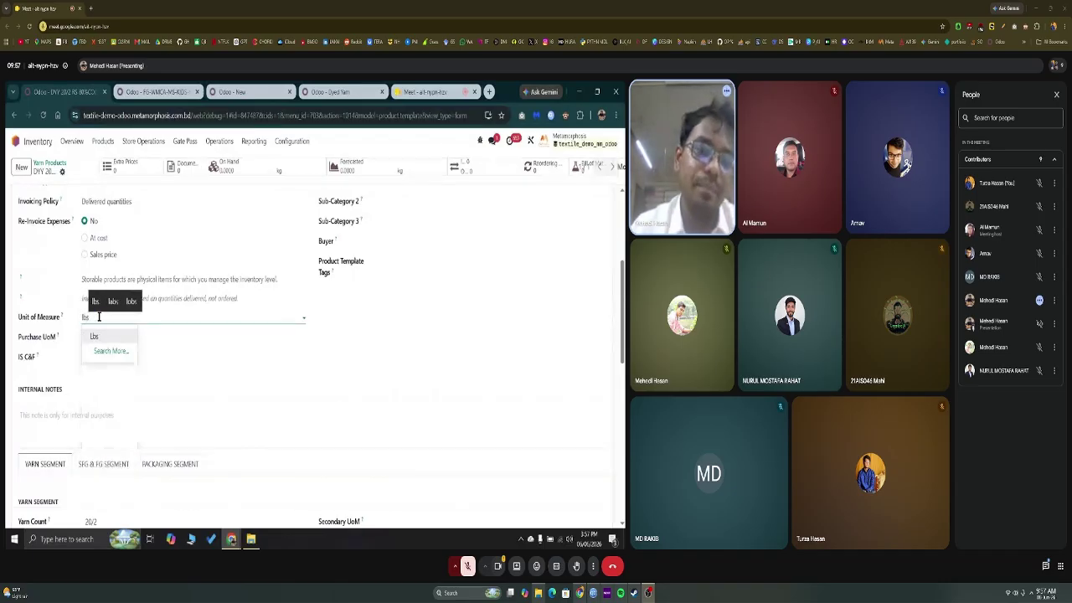
pyautogui.click(118, 335)
pyautogui.click(97, 336)
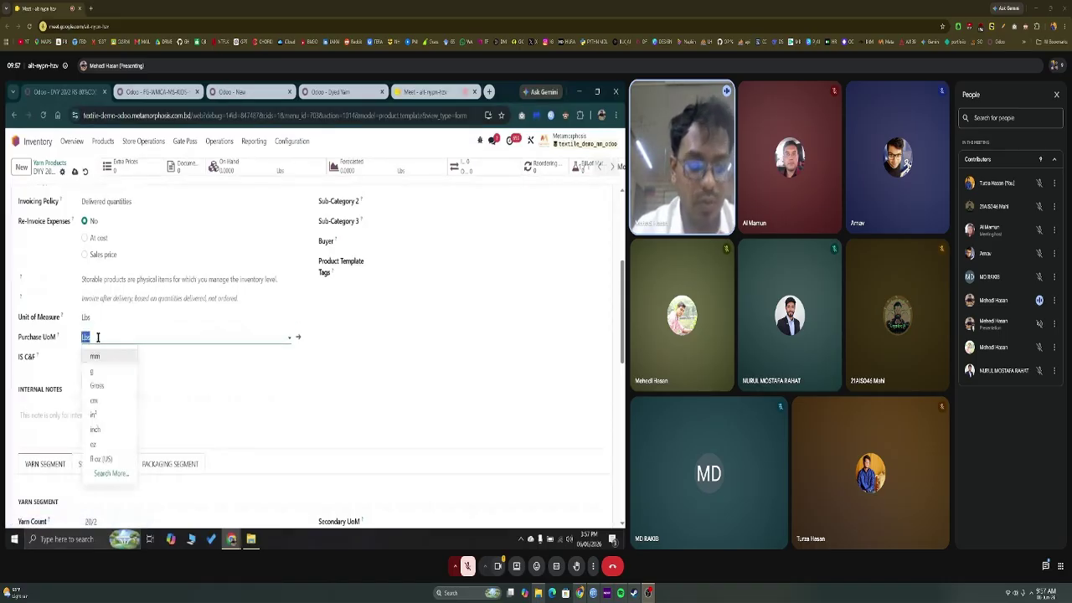
pyautogui.write('lb')
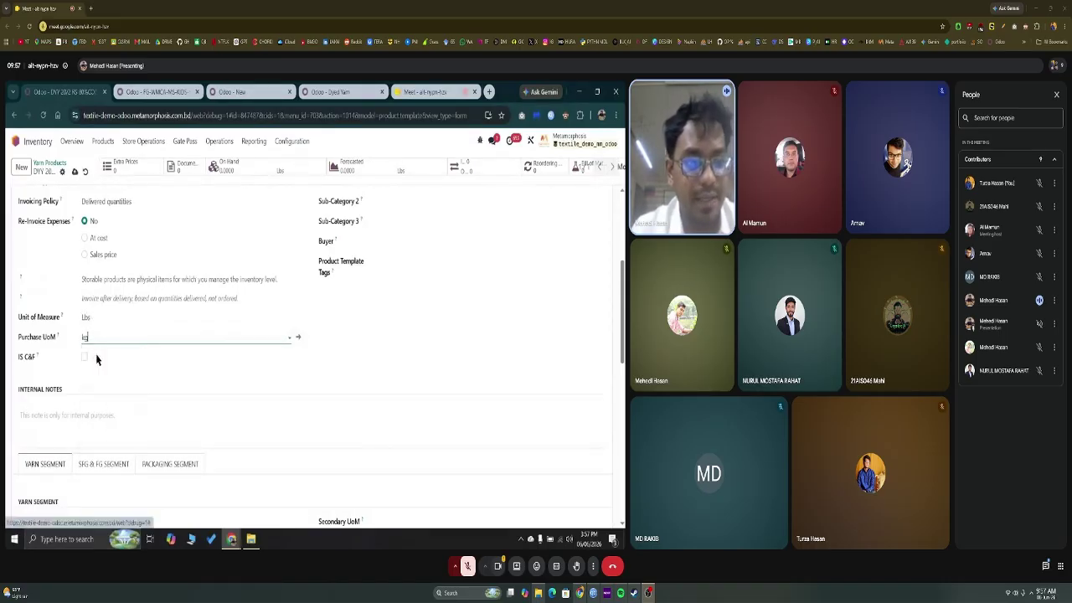
pyautogui.click(83, 377)
pyautogui.click(75, 170)
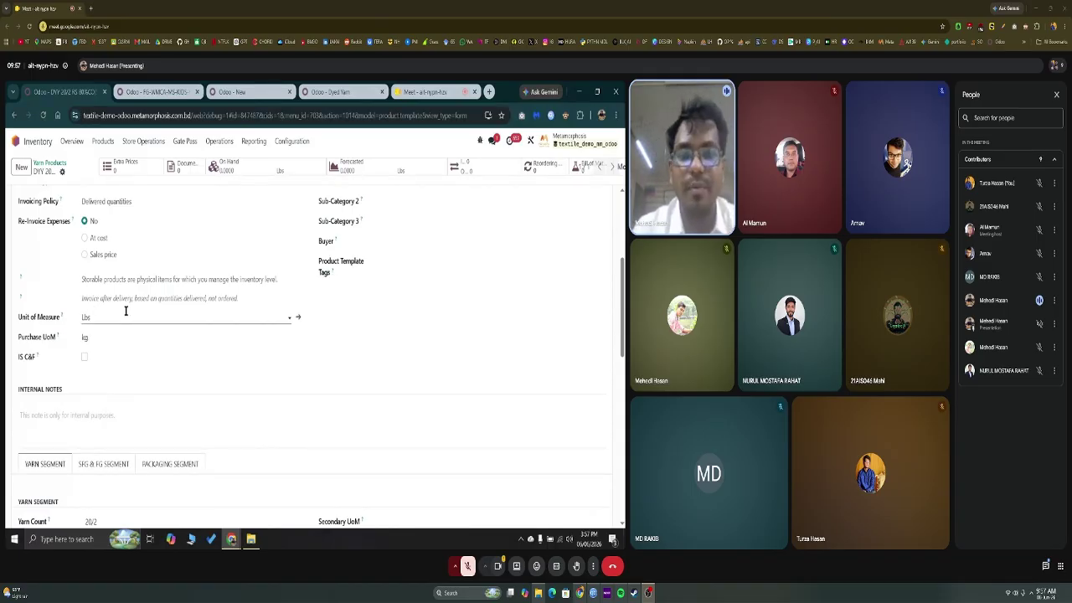
# Step: Send the yarn product for approval and approve it
pyautogui.scroll(3, 121, 325)
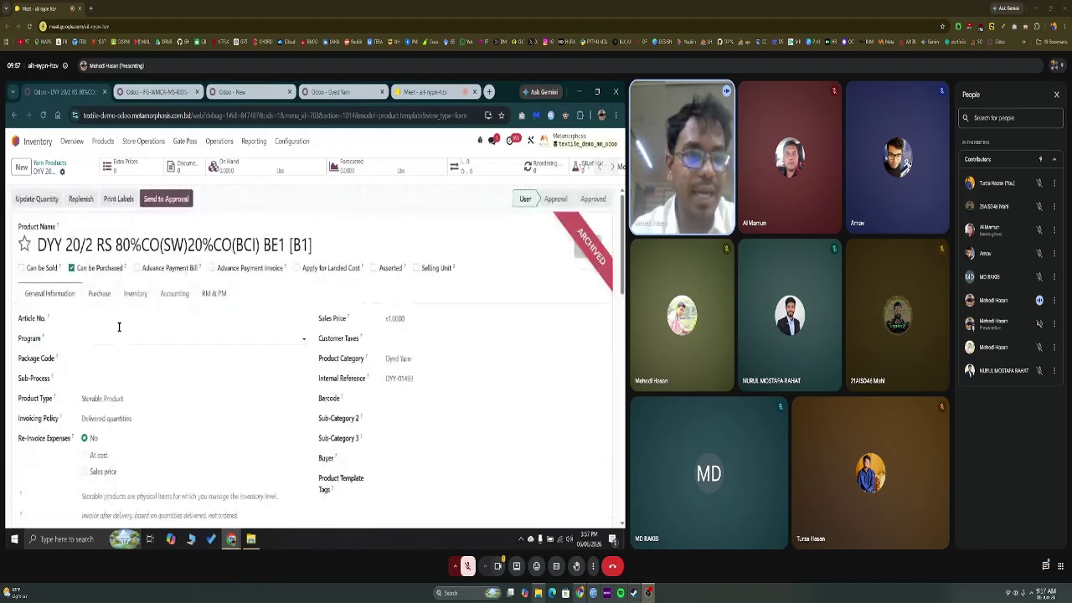
pyautogui.click(163, 200)
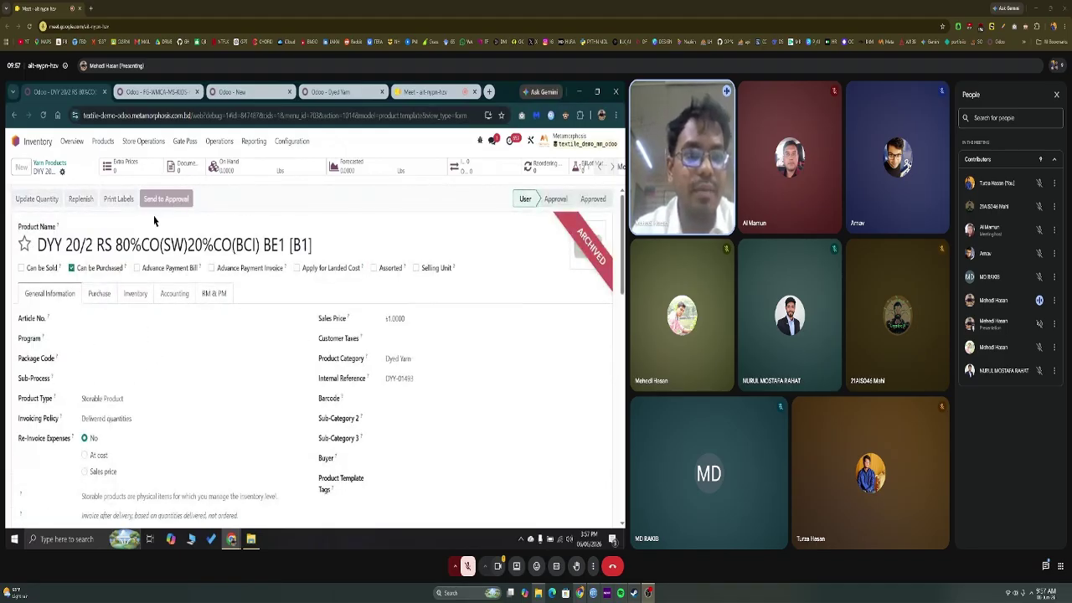
pyautogui.click(153, 202)
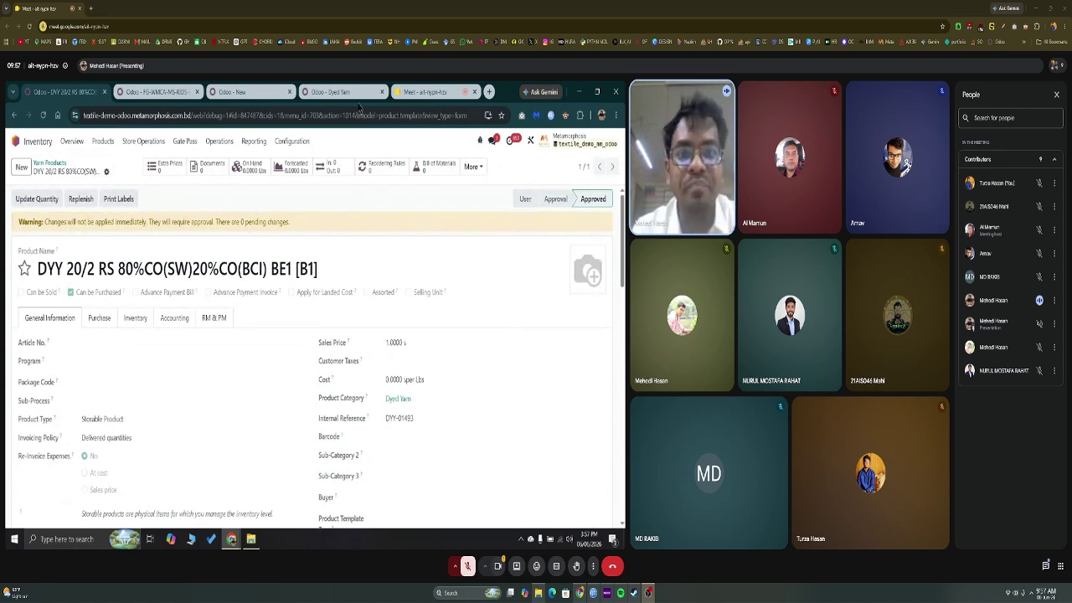
# Step: Delete the yarn line from the OpEx purchase request, try to save the request and discard its changes
pyautogui.hotkey('ctrl', '4')
pyautogui.hotkey('ctrl', '3')
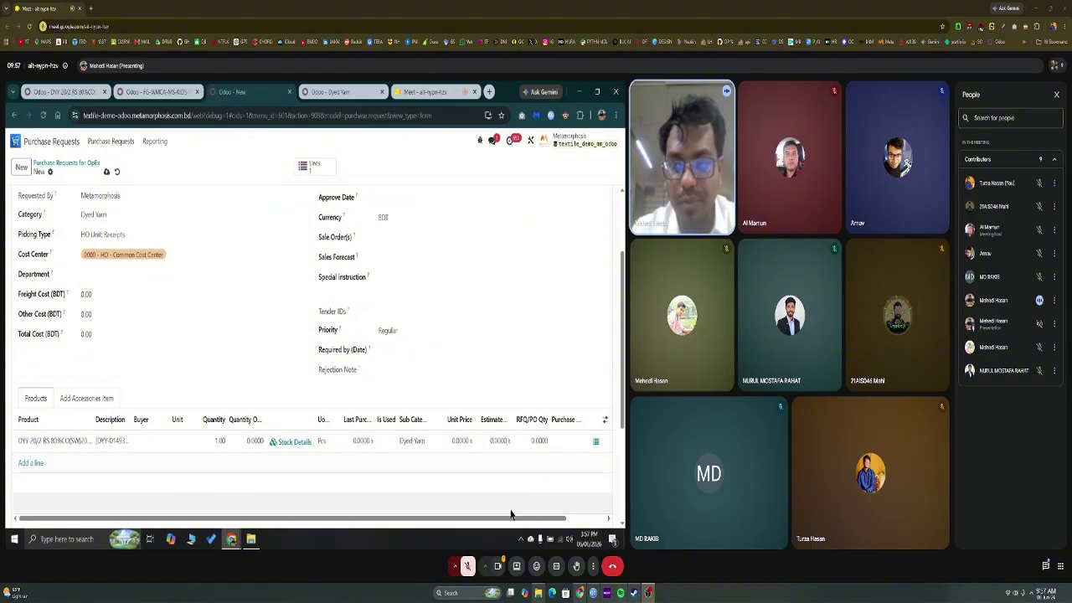
pyautogui.moveTo(509, 516); pyautogui.dragTo(598, 516)
pyautogui.click(603, 441)
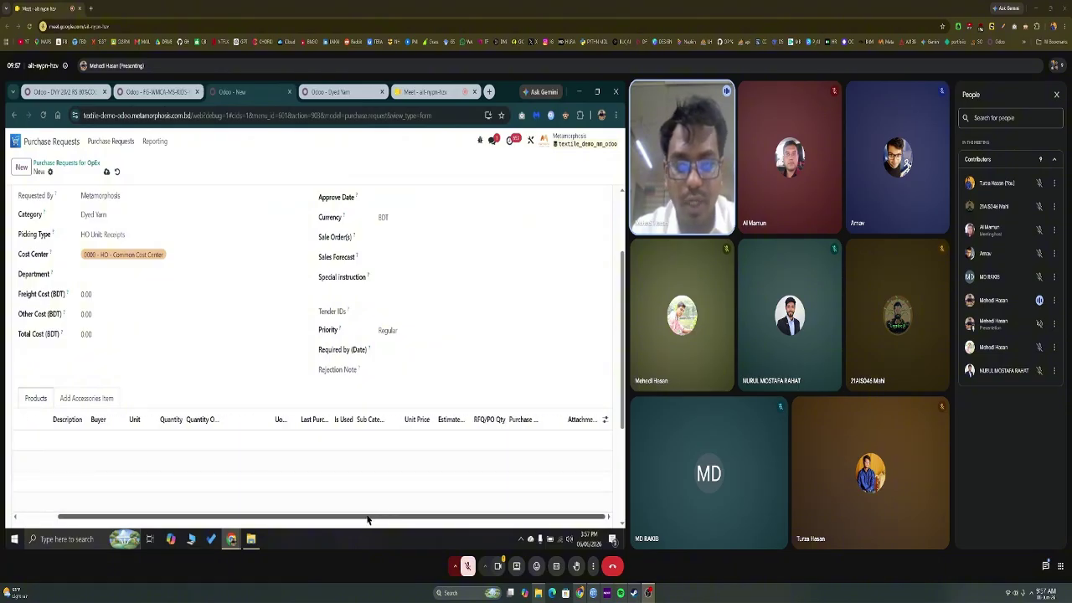
pyautogui.moveTo(366, 517); pyautogui.dragTo(160, 498)
pyautogui.click(107, 171)
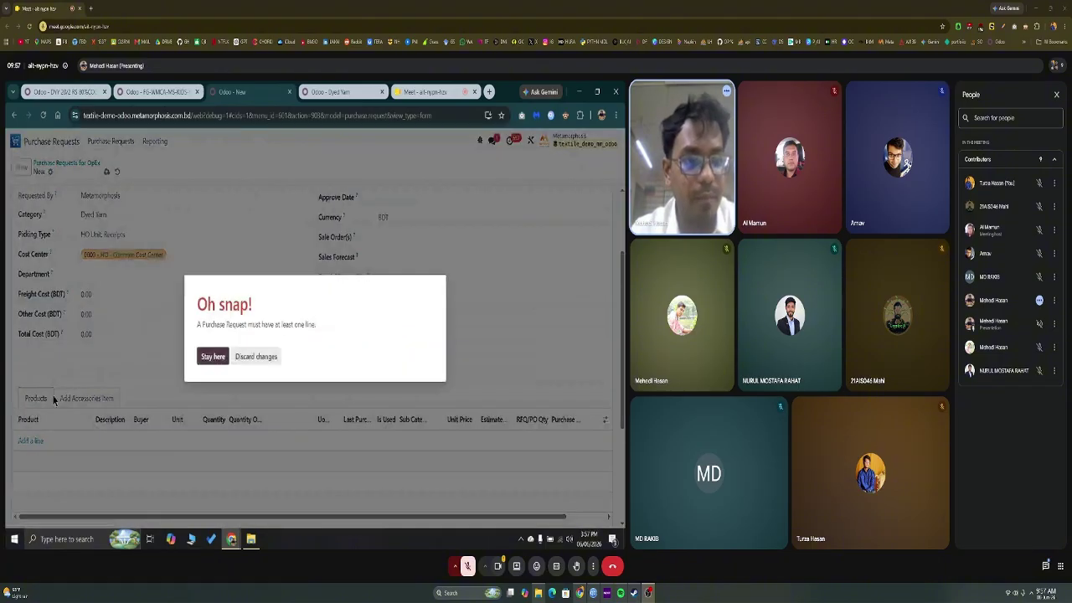
pyautogui.click(256, 358)
# Step: Try to add the dyed yarn product to a new request line, clear the product name and discard the request
pyautogui.click(30, 441)
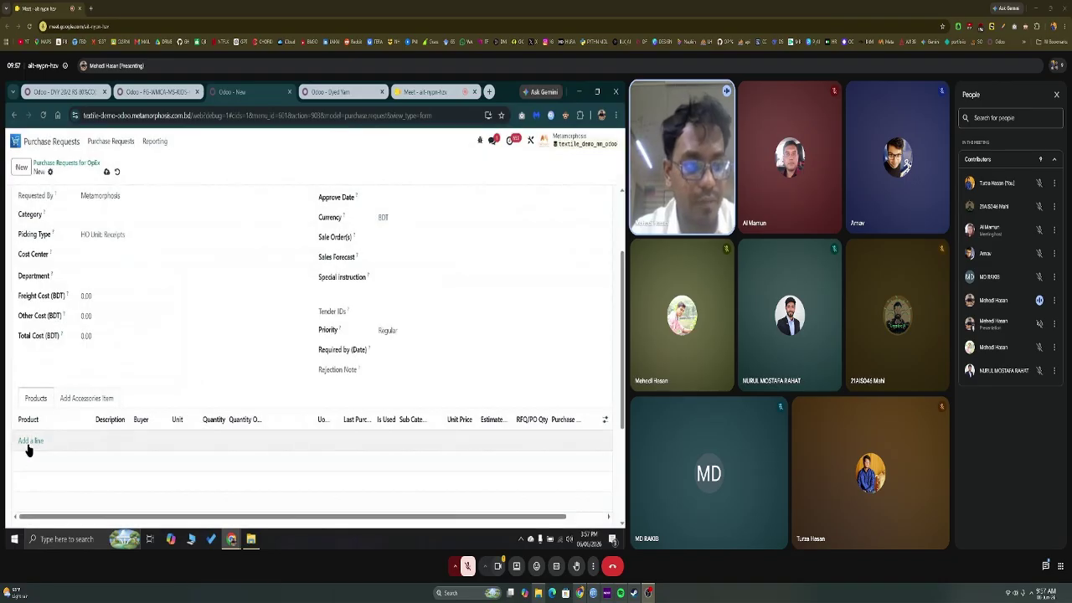
pyautogui.write('6CCI|SW|20%CCI|BCI| BE1 |81')
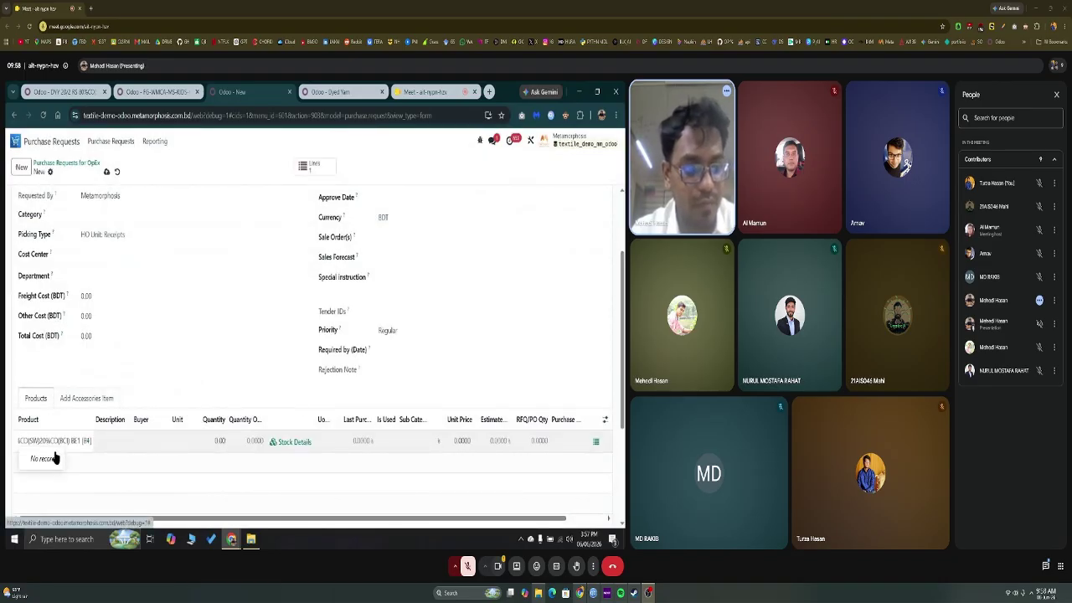
pyautogui.press('BackSpace')
pyautogui.press('BackSpace')
pyautogui.press('BackSpace')
pyautogui.press('BackSpace')
pyautogui.press('BackSpace')
pyautogui.press('BackSpace')
pyautogui.press('BackSpace')
pyautogui.press('BackSpace')
pyautogui.press('BackSpace')
pyautogui.press('BackSpace')
pyautogui.press('BackSpace')
pyautogui.press('BackSpace')
pyautogui.press('BackSpace')
pyautogui.press('BackSpace')
pyautogui.press('BackSpace')
pyautogui.press('BackSpace')
pyautogui.press('BackSpace')
pyautogui.press('BackSpace')
pyautogui.press('BackSpace')
pyautogui.press('BackSpace')
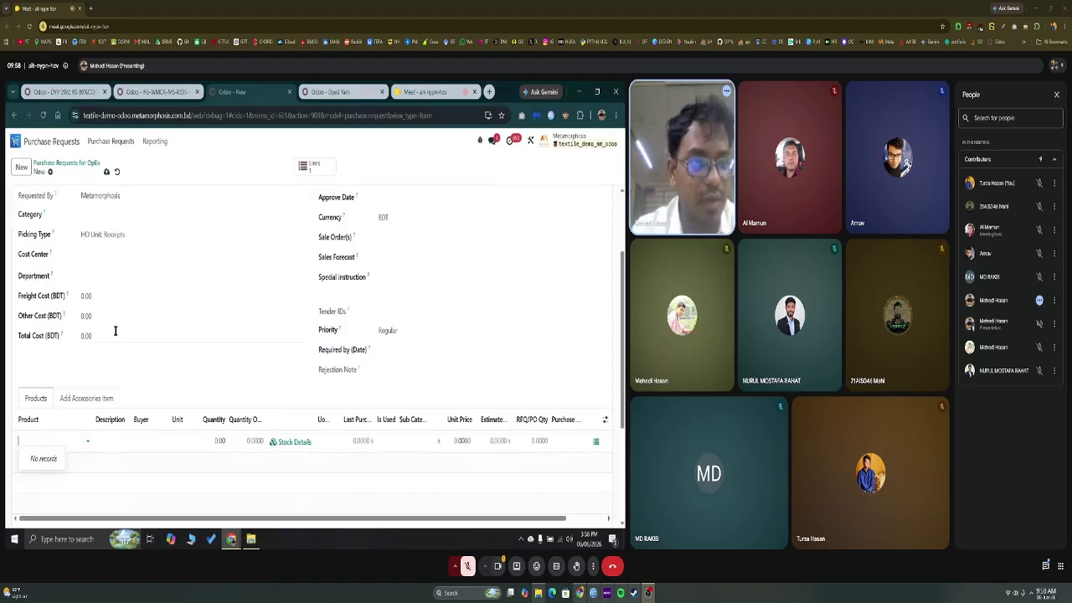
pyautogui.click(116, 172)
pyautogui.click(117, 172)
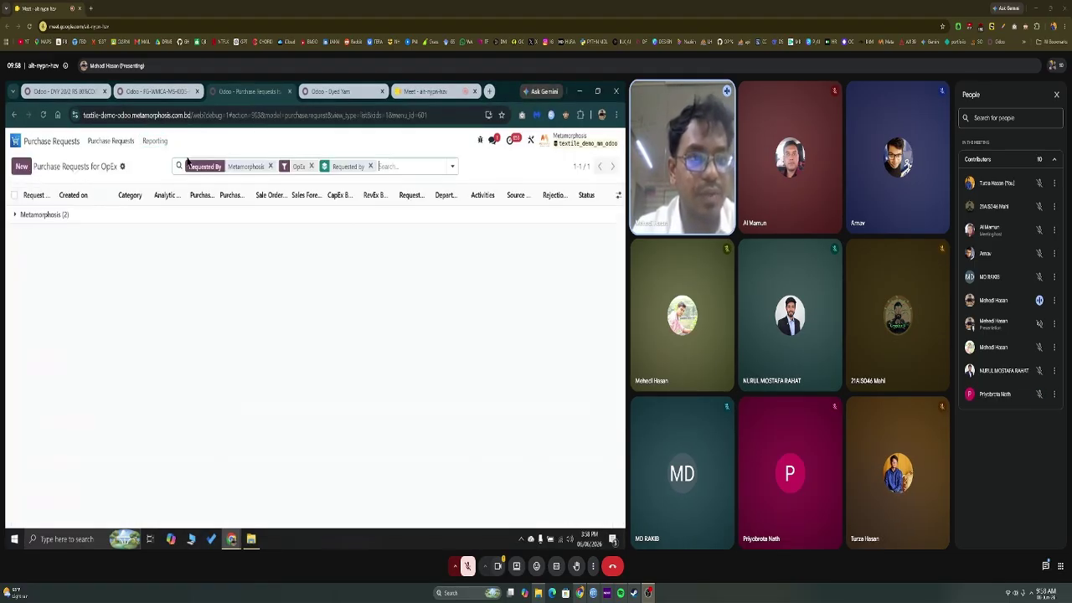
# Step: Return to the dyed yarn product's record and reload its page
pyautogui.click(135, 89)
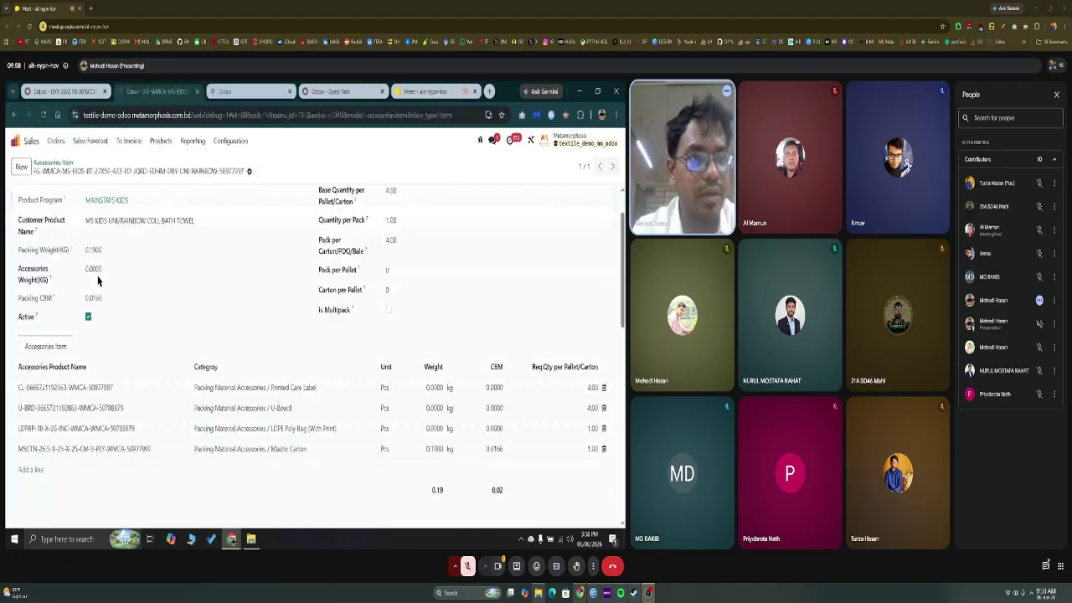
pyautogui.click(52, 91)
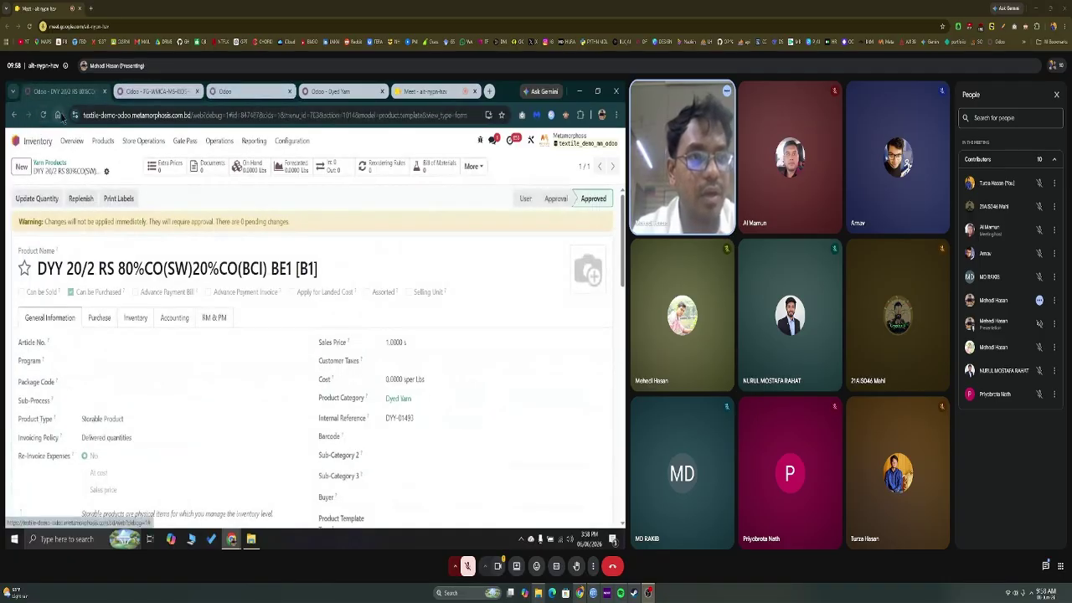
pyautogui.click(58, 116)
pyautogui.hotkey('alt', 'Left')
pyautogui.rightClick(83, 88)
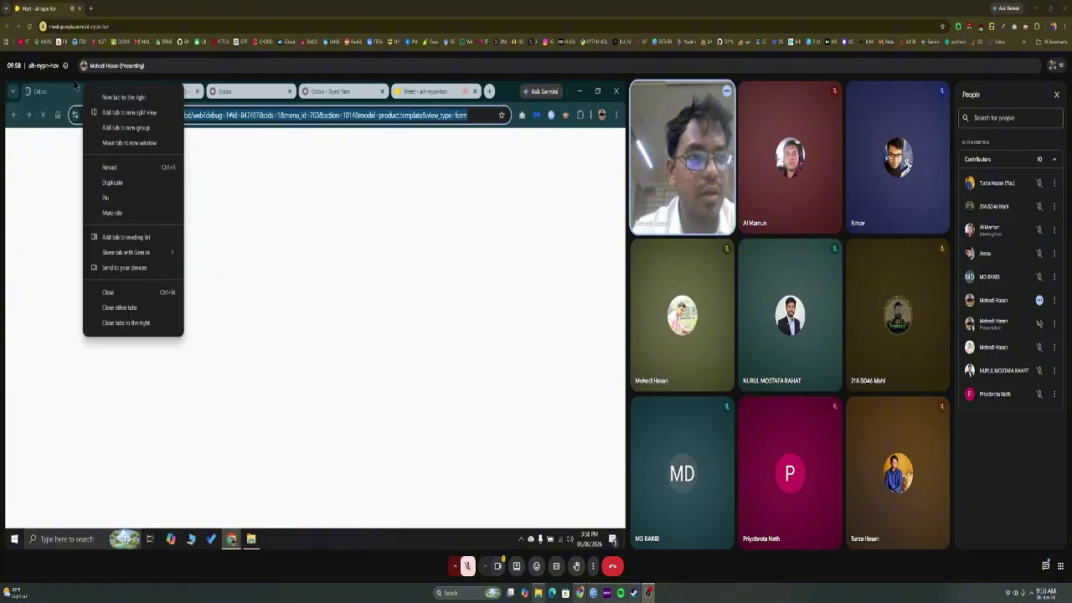
pyautogui.click(78, 183)
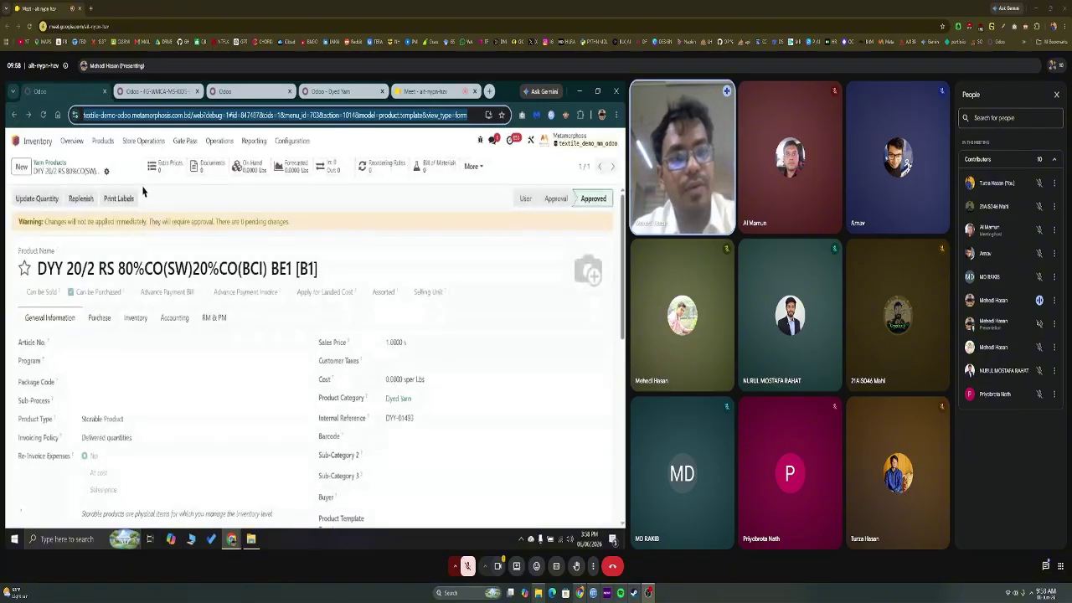
# Step: Start a new OpEx purchase request and set its category to Dyed Yarn
pyautogui.click(249, 87)
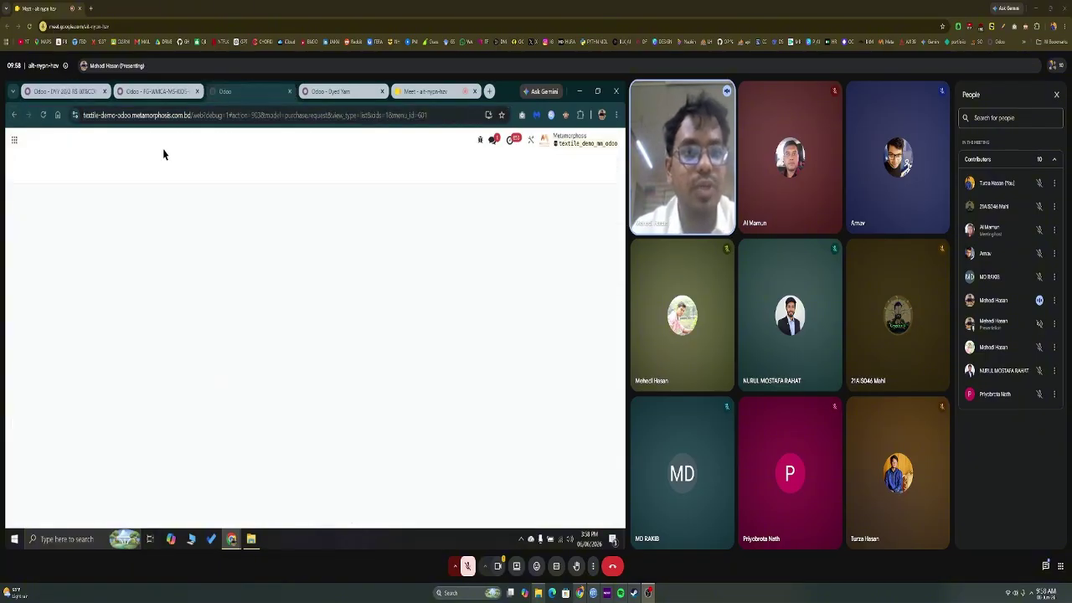
pyautogui.click(21, 168)
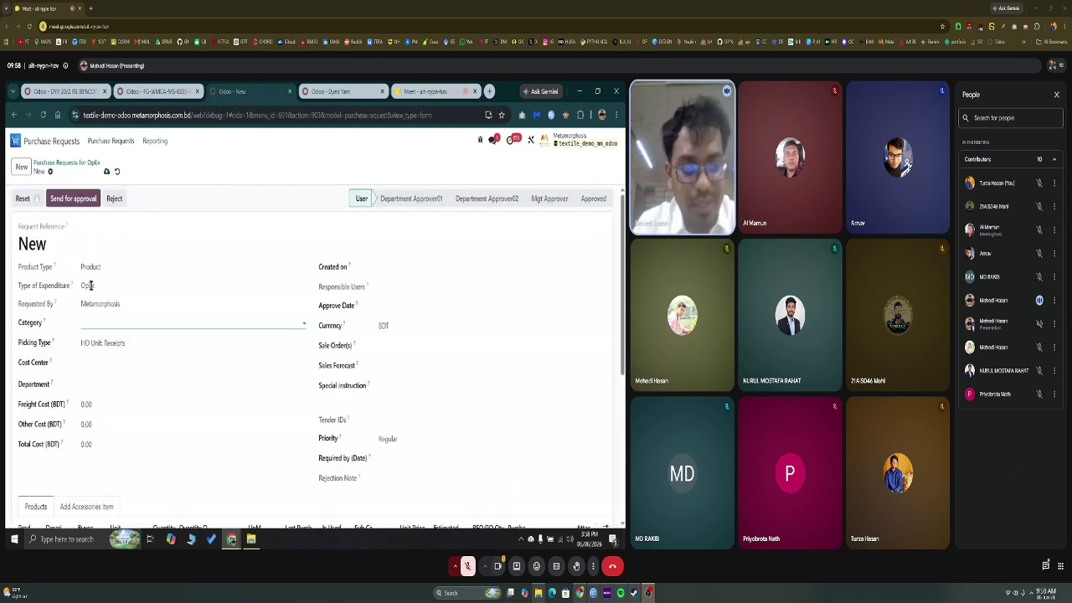
pyautogui.write('Dyed Yarn')
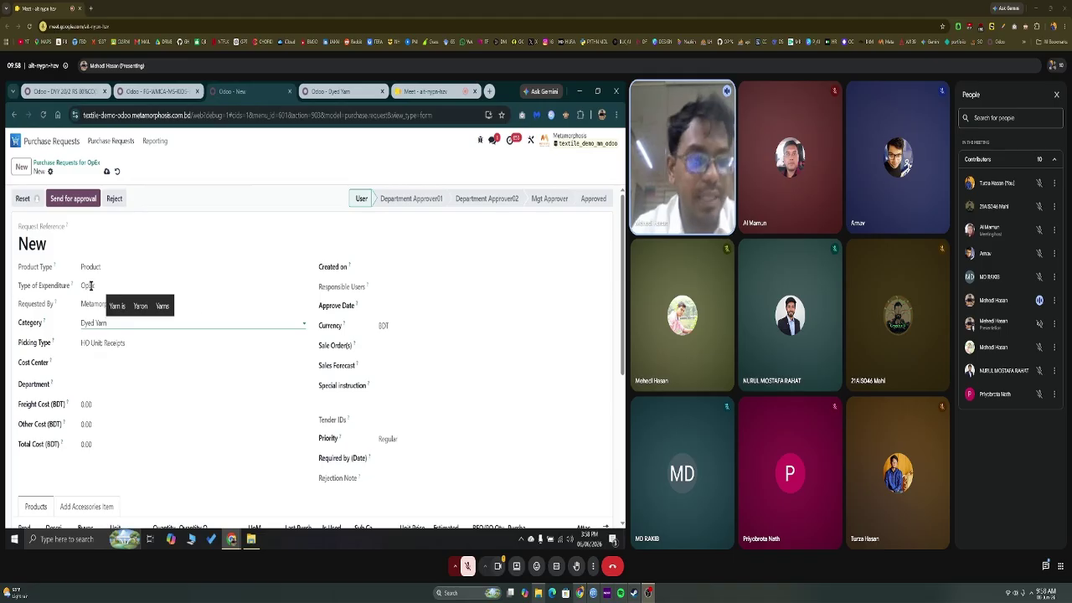
pyautogui.scroll(-1, 90, 355)
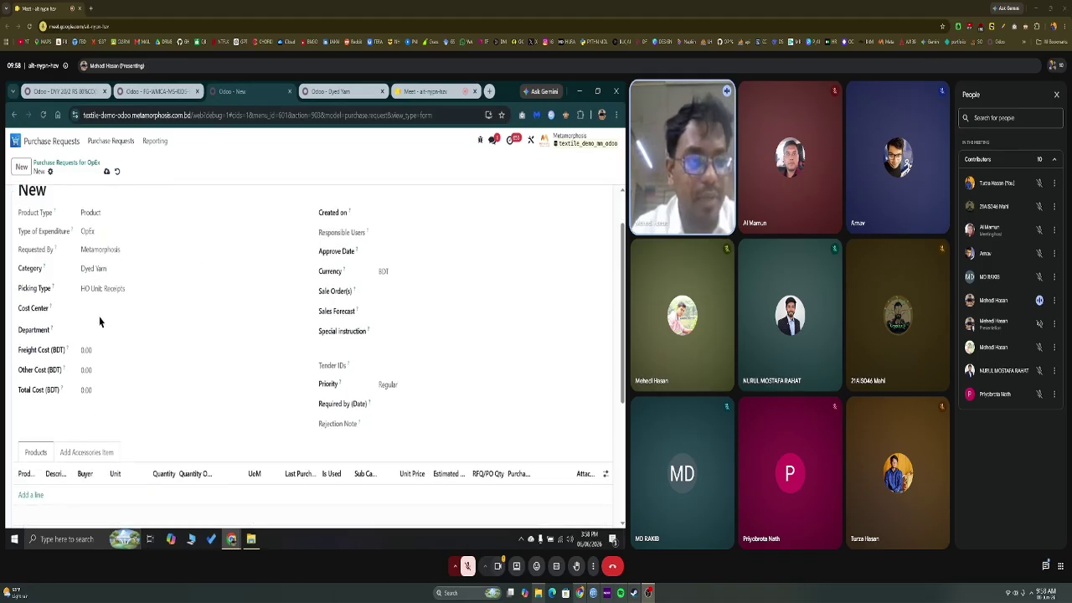
# Step: Assign the cost center 0000 - HO - Common Cost Center to the new purchase request
pyautogui.click(30, 495)
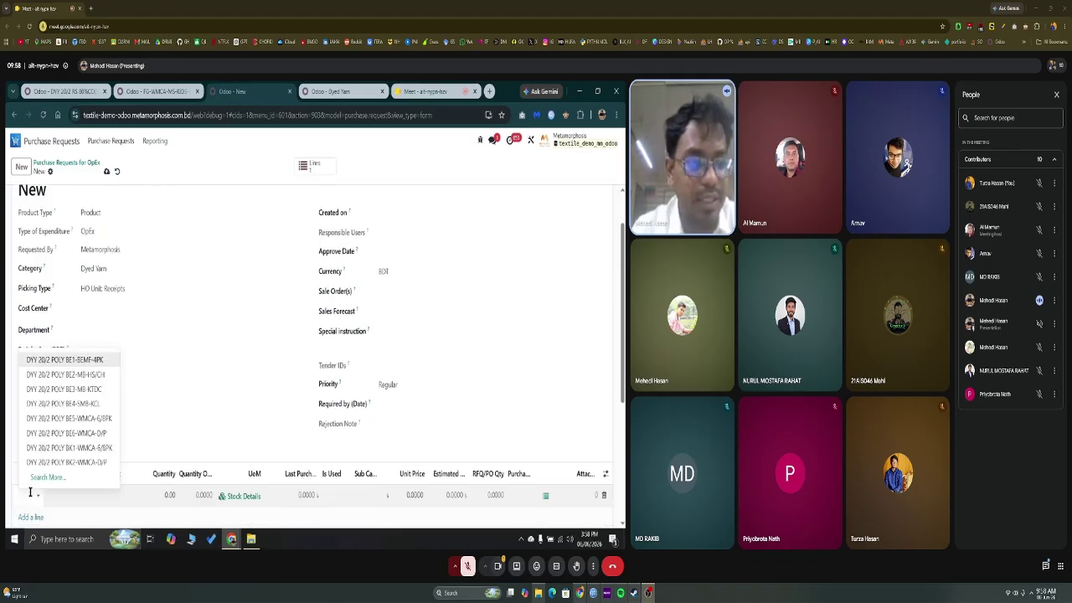
pyautogui.click(151, 350)
pyautogui.click(115, 309)
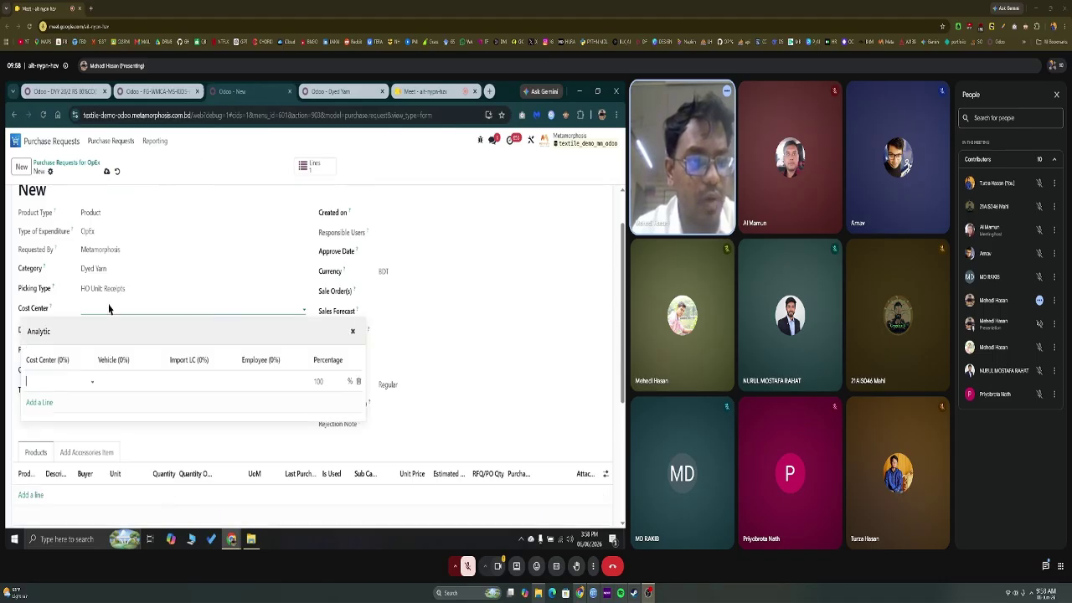
pyautogui.click(55, 388)
pyautogui.click(61, 397)
pyautogui.click(239, 161)
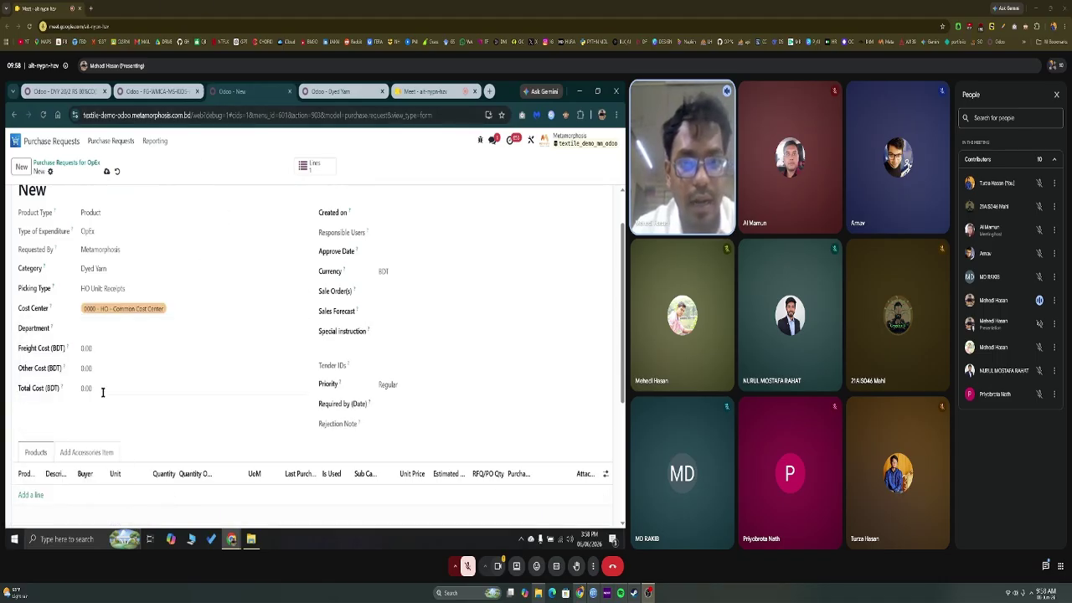
# Step: Add a line for the yarn product DYY 20/2 RS 80%CO(SW)20%CO(BCI) BE1 [B1] with quantity 50,000 and save the request
pyautogui.click(25, 495)
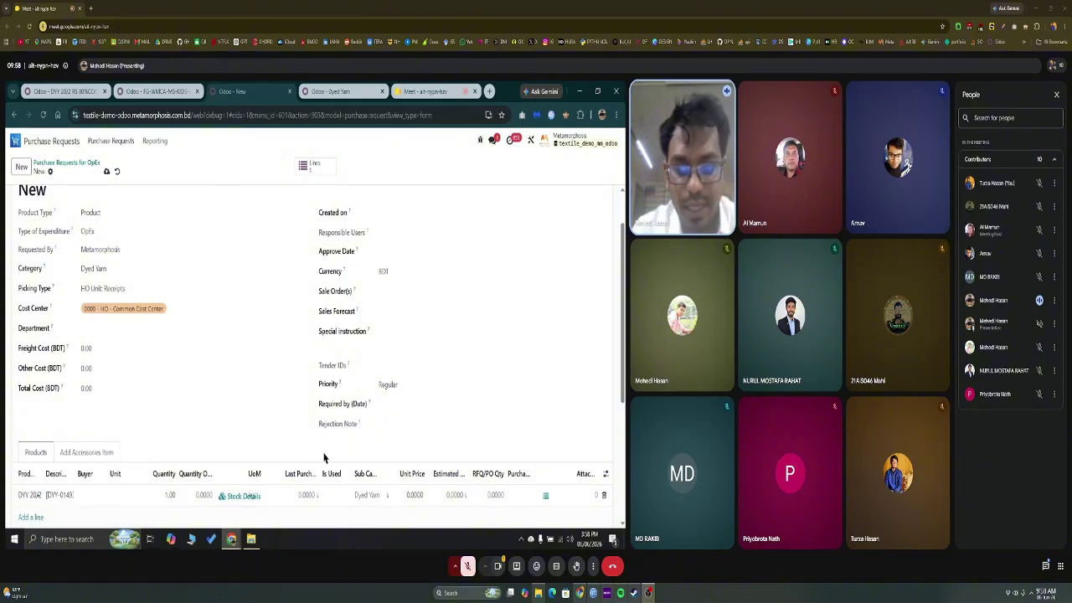
pyautogui.scroll(-1, 310, 456)
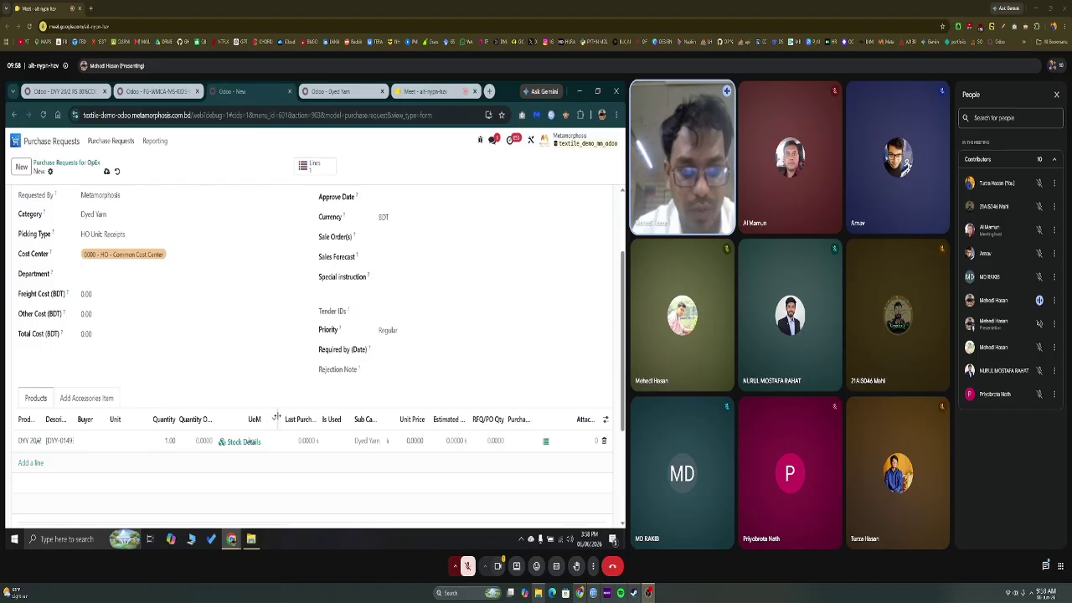
pyautogui.moveTo(277, 418); pyautogui.dragTo(300, 420)
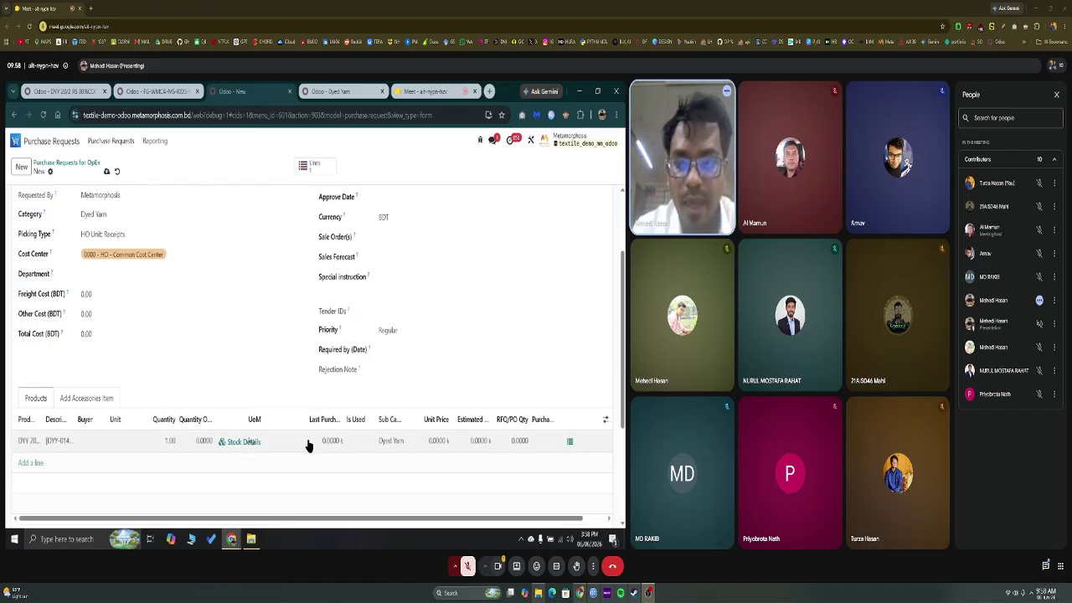
pyautogui.click(169, 441)
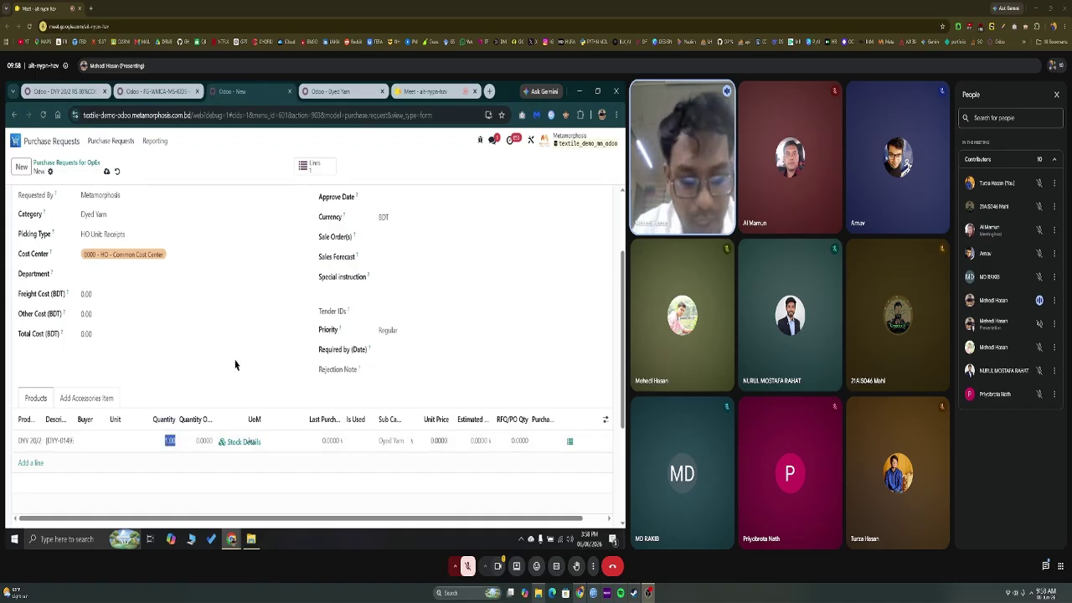
pyautogui.write('50')
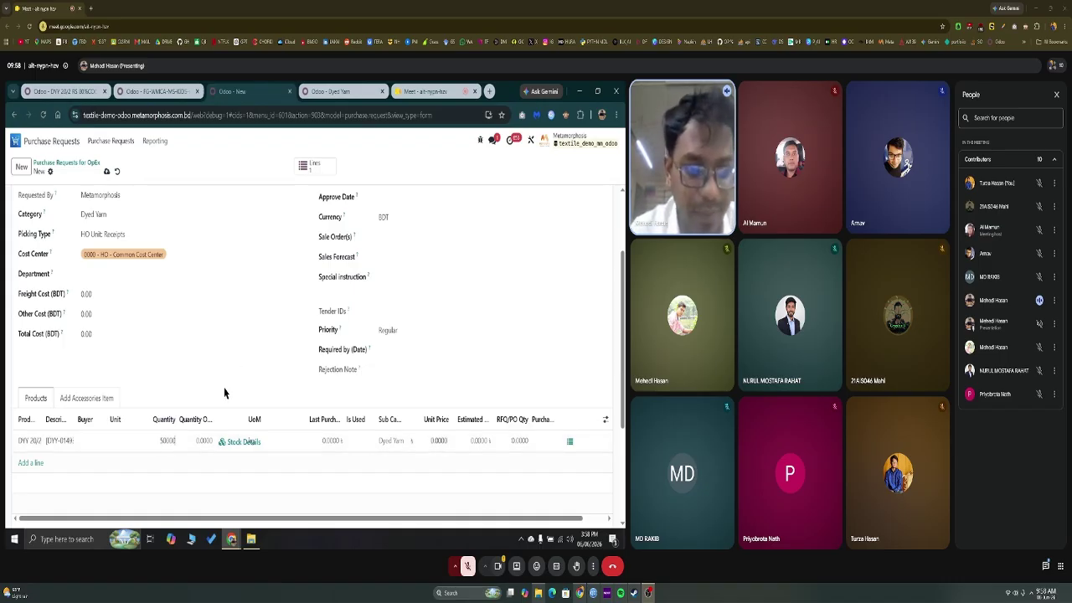
pyautogui.scroll(2, 235, 393)
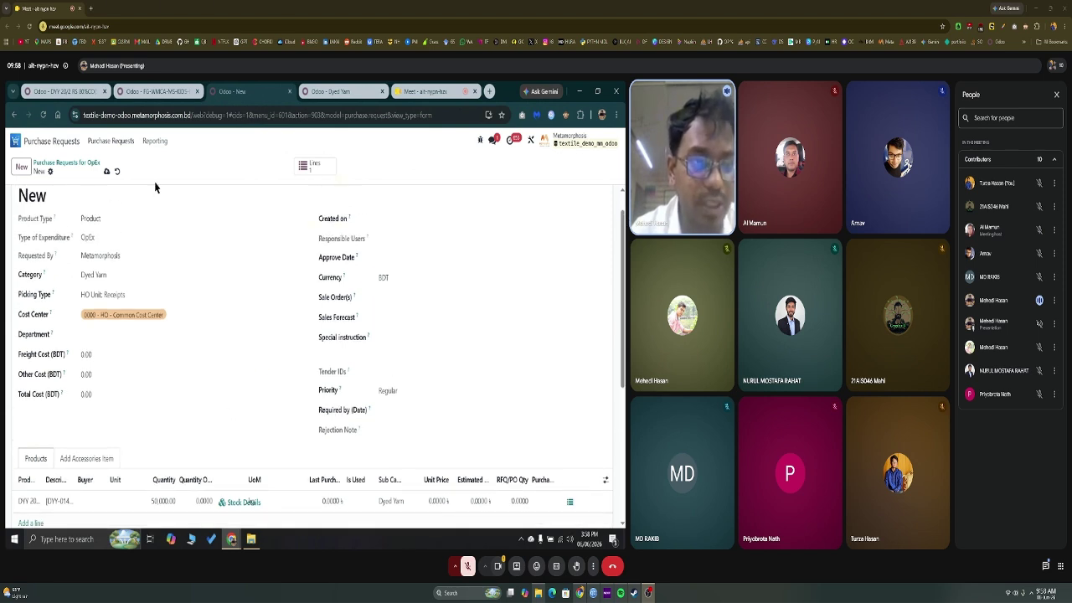
pyautogui.click(106, 172)
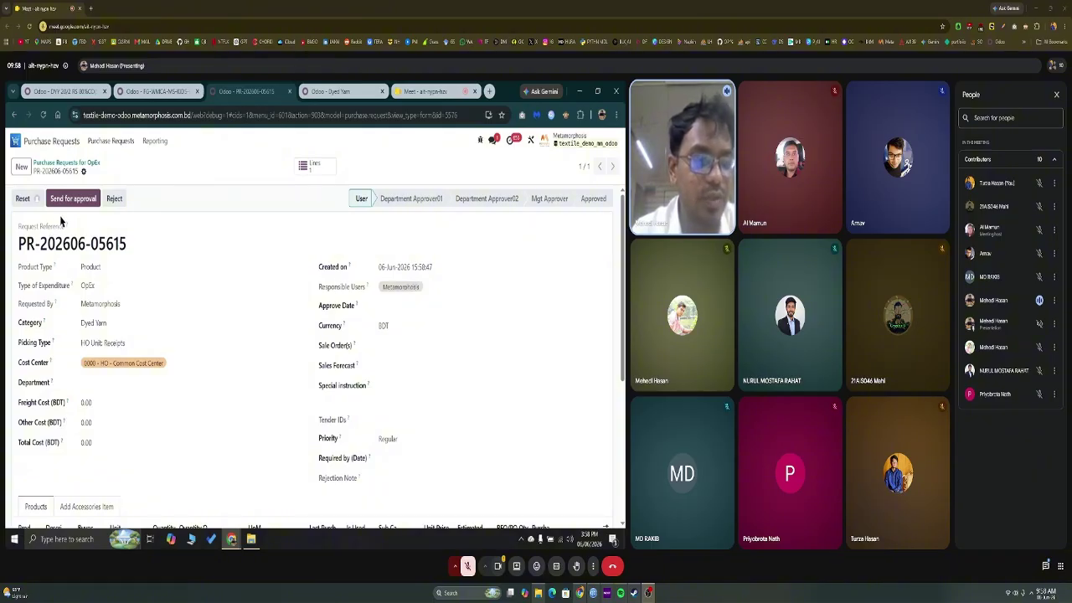
# Step: Set the request's required-by date to 15-Jun-2026 and its priority to Urgent, saving the changes
pyautogui.scroll(-1, 310, 303)
pyautogui.scroll(-1, 310, 302)
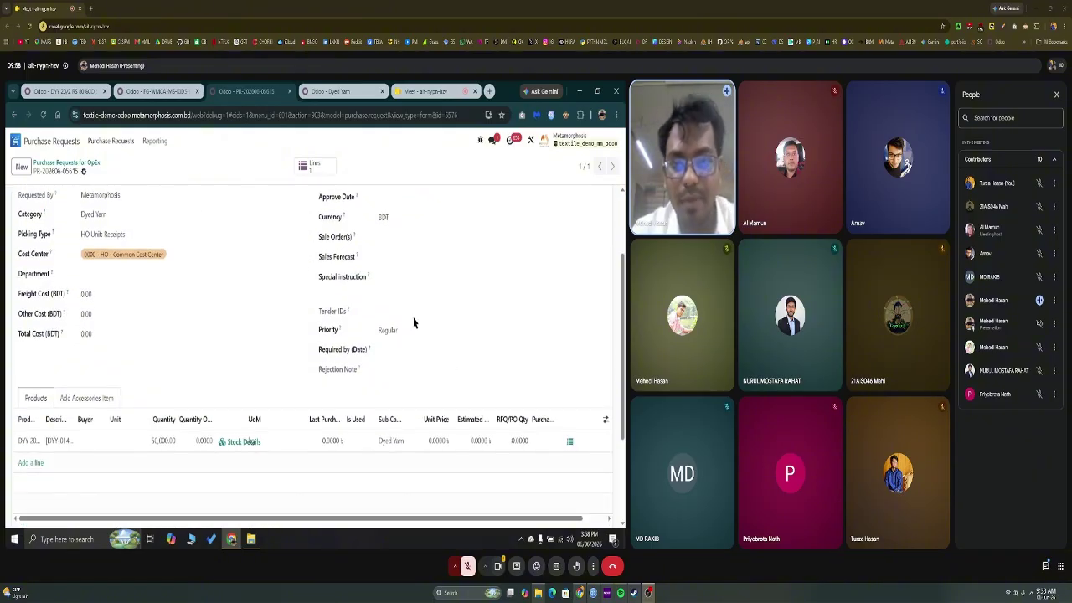
pyautogui.click(409, 277)
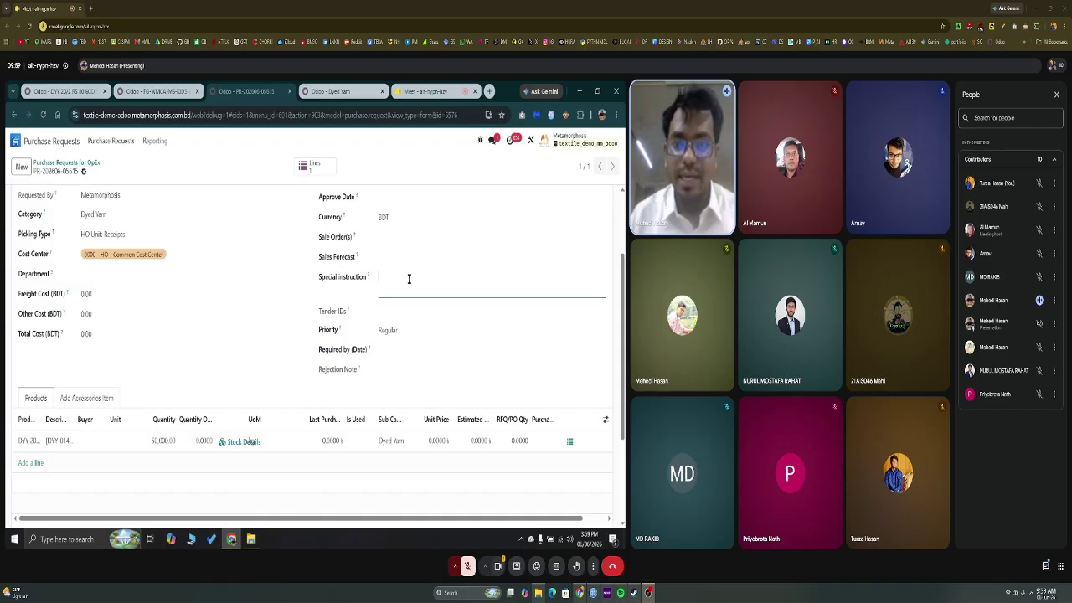
pyautogui.click(407, 352)
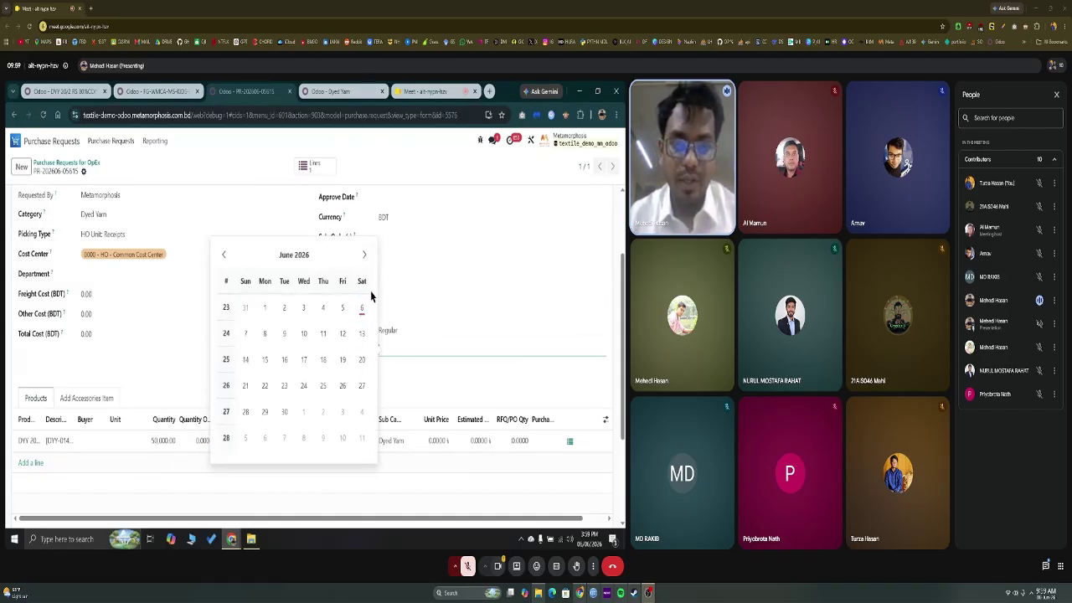
pyautogui.click(266, 360)
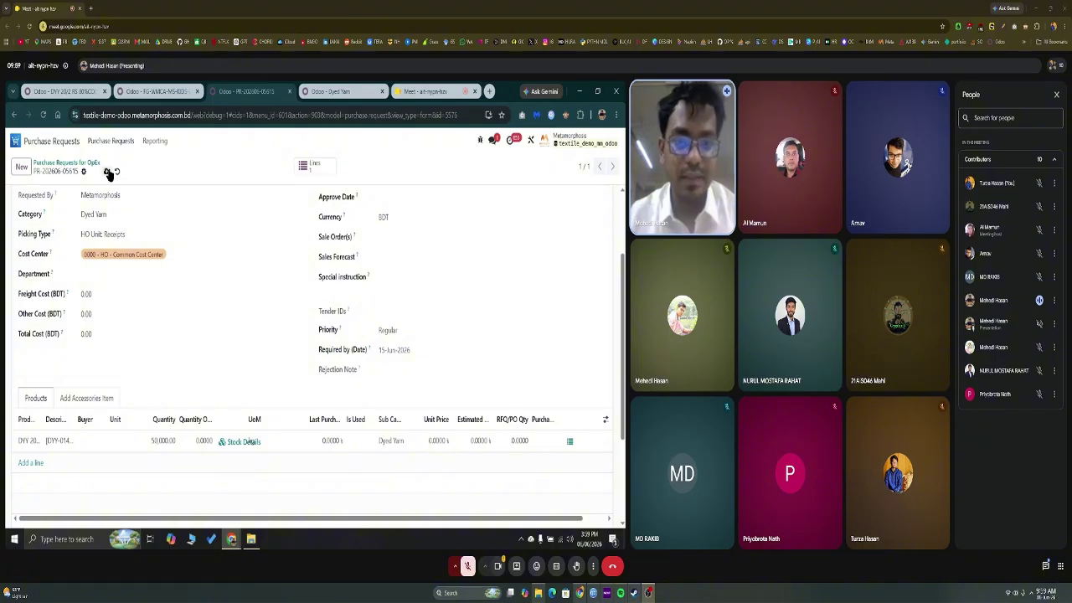
pyautogui.click(107, 172)
pyautogui.click(395, 332)
pyautogui.click(392, 359)
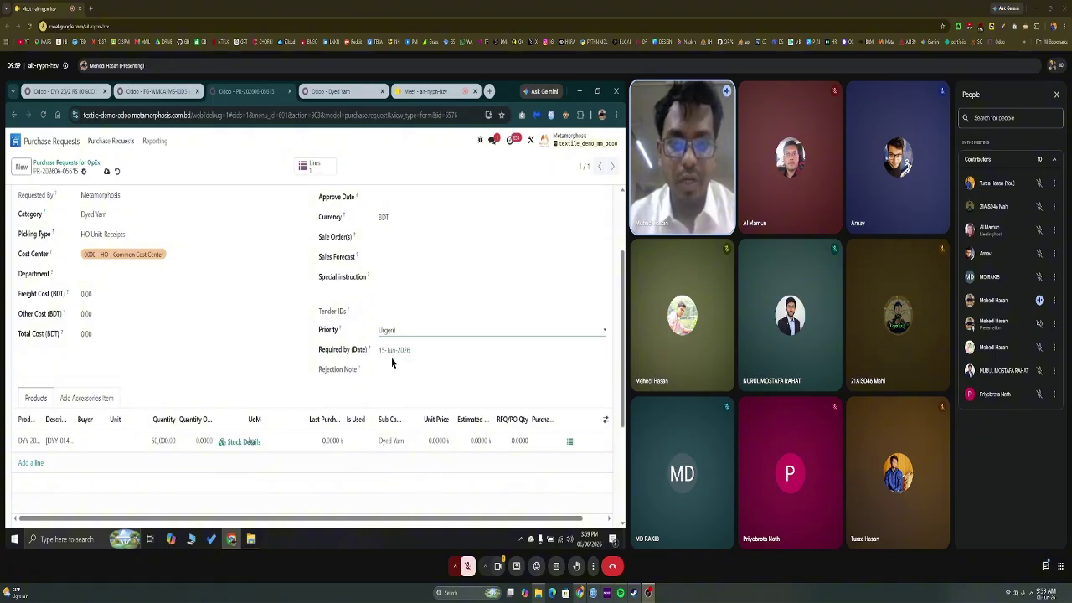
pyautogui.click(107, 172)
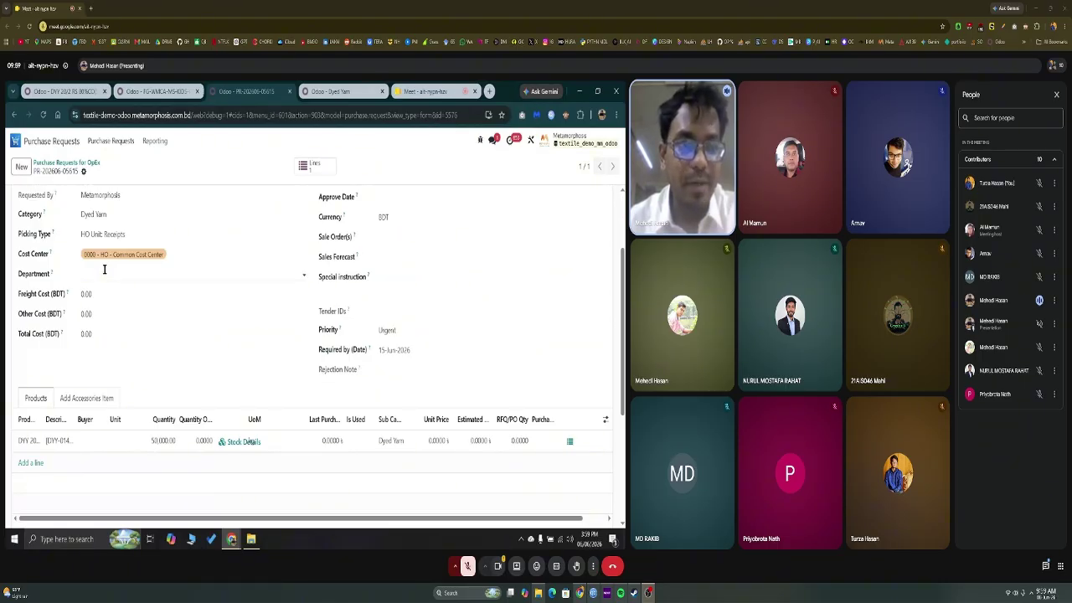
# Step: Examine the yarn line's details, including its specification, tracking quantities and purchase order lines, and review the request's header and product columns
pyautogui.scroll(3, 117, 307)
pyautogui.scroll(-3, 480, 424)
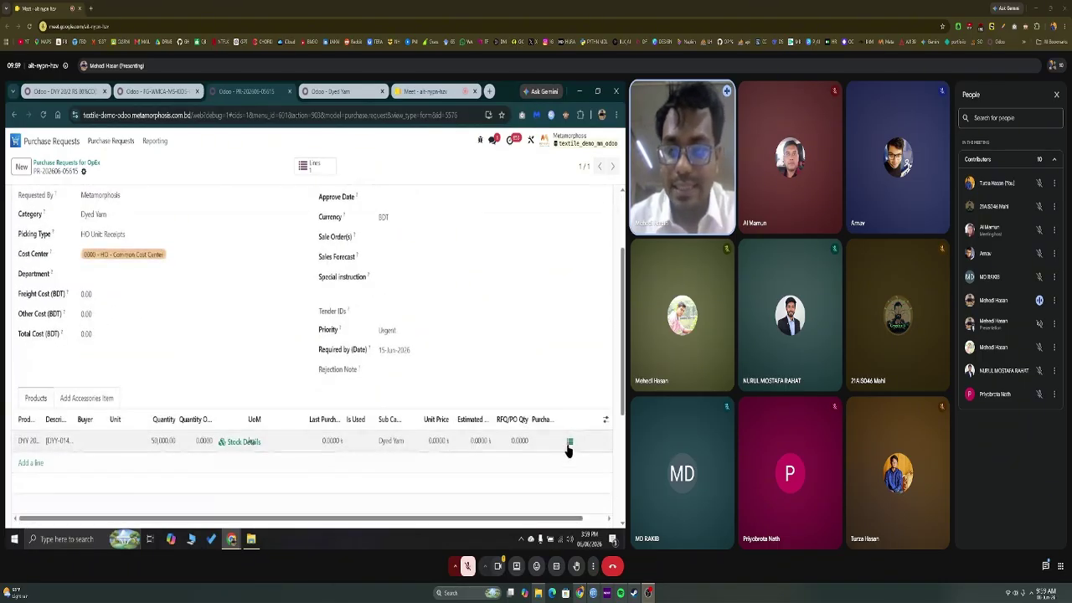
pyautogui.click(570, 444)
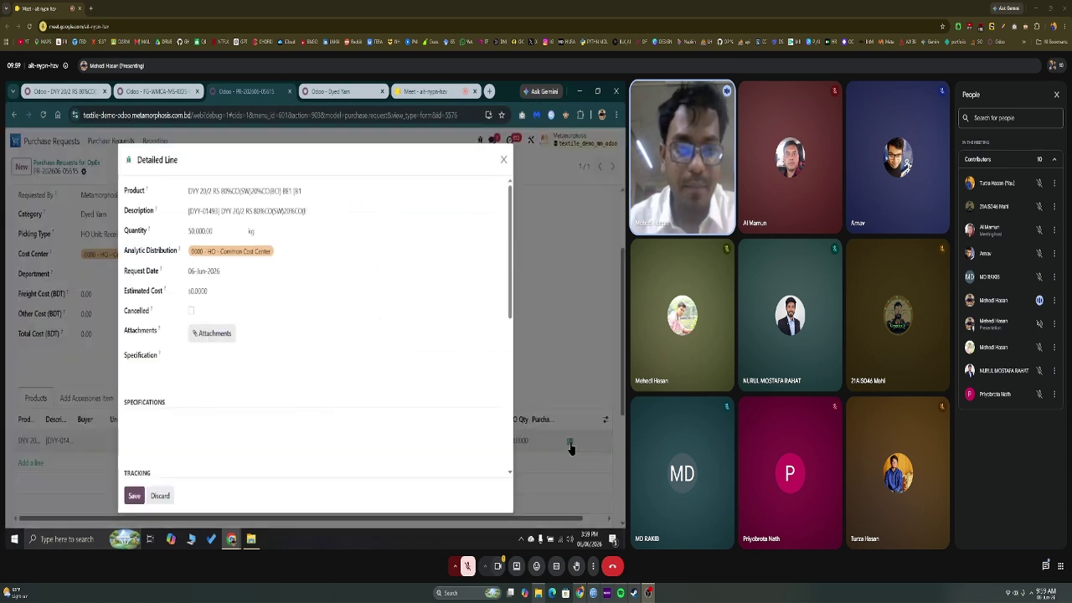
pyautogui.scroll(-5, 199, 384)
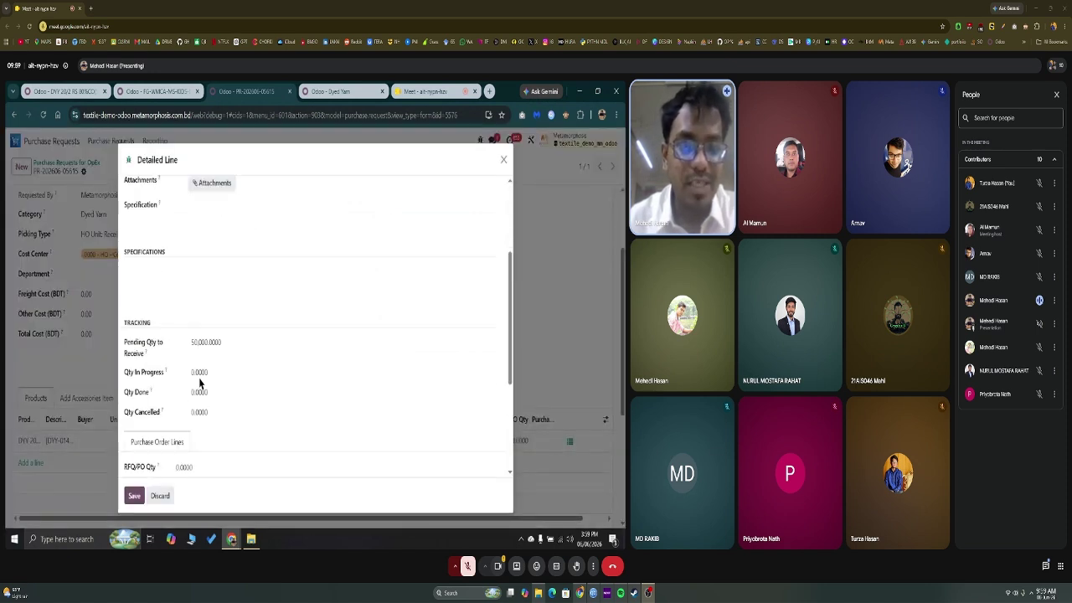
pyautogui.scroll(5, 251, 342)
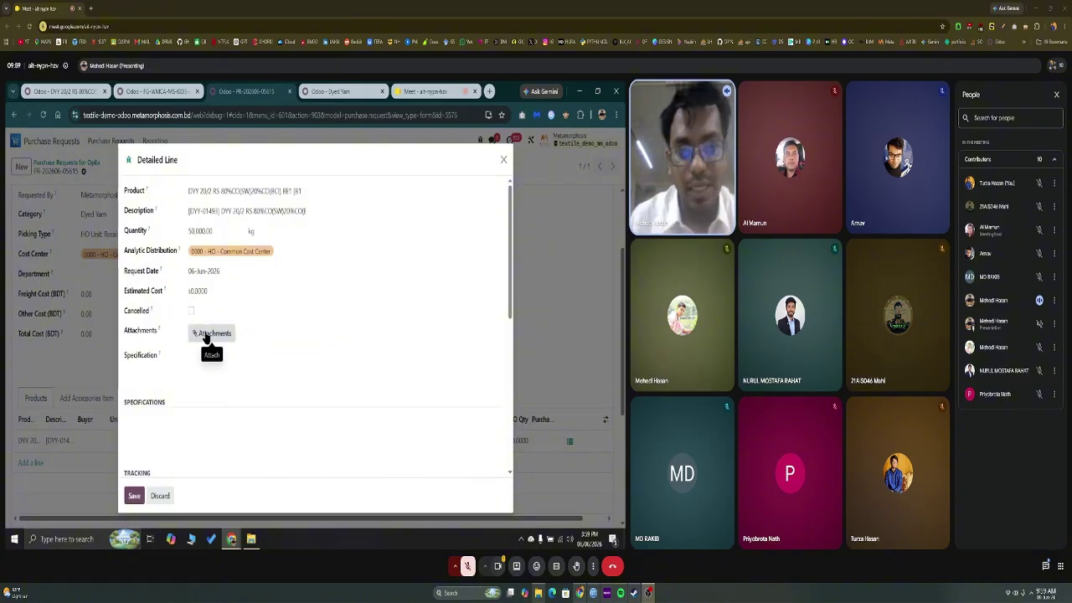
pyautogui.click(204, 361)
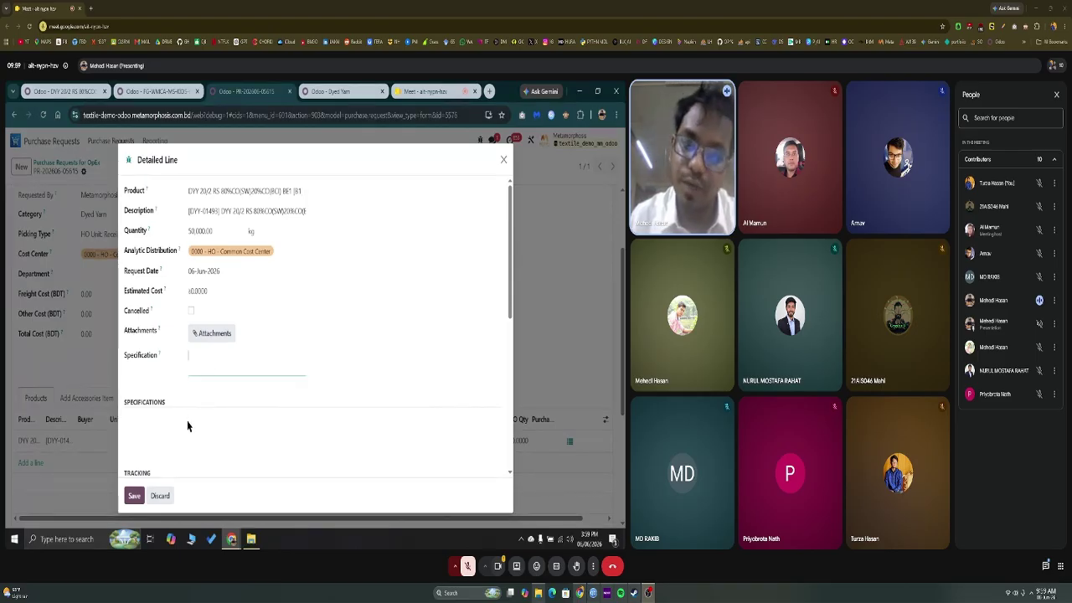
pyautogui.scroll(-3, 167, 411)
pyautogui.scroll(-5, 171, 396)
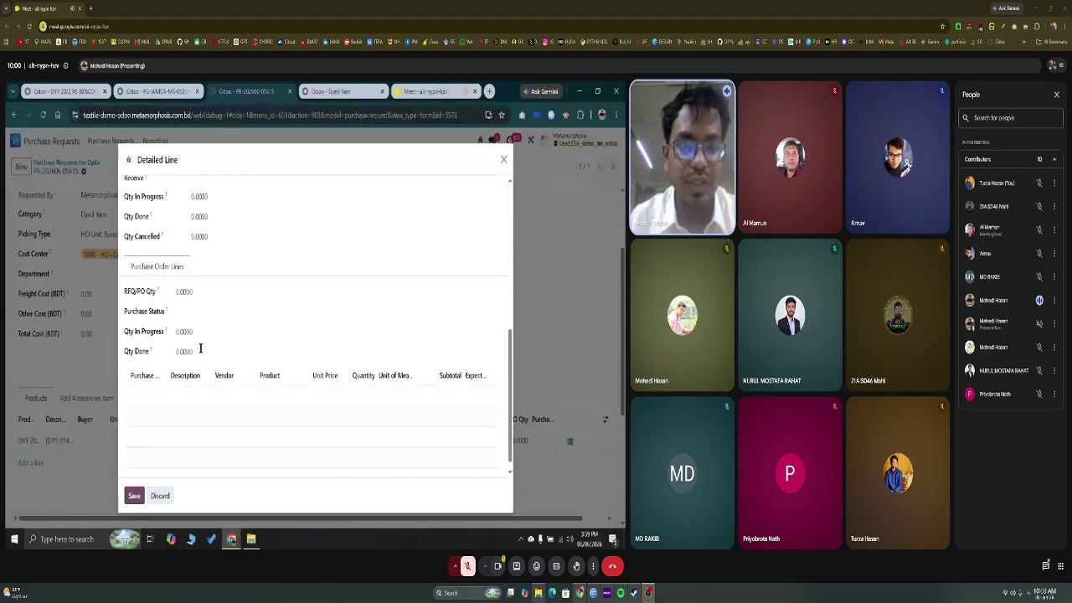
pyautogui.scroll(8, 276, 352)
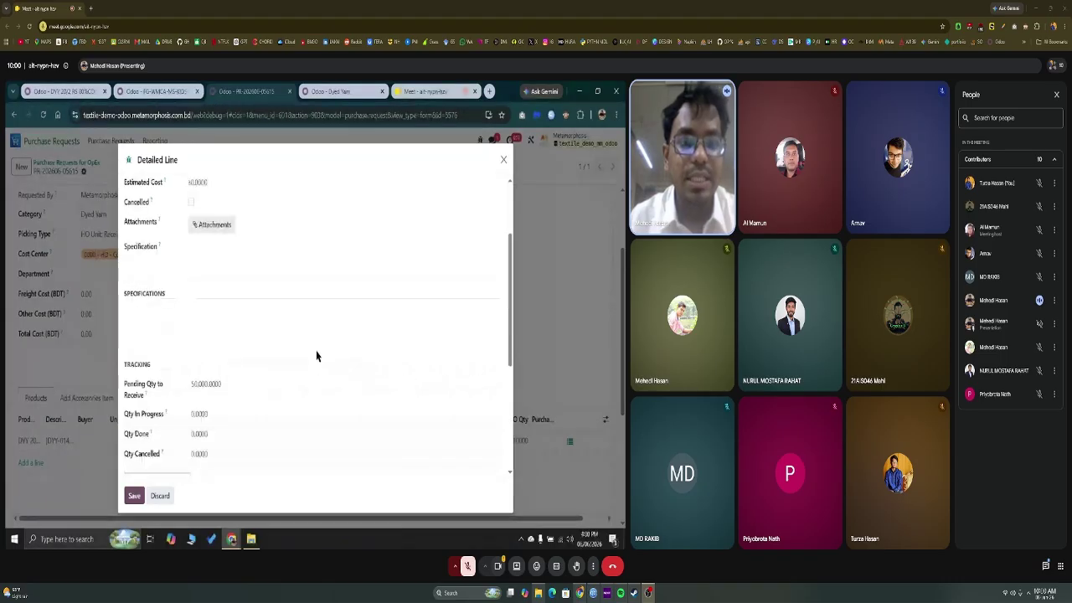
pyautogui.click(503, 159)
pyautogui.scroll(3, 298, 293)
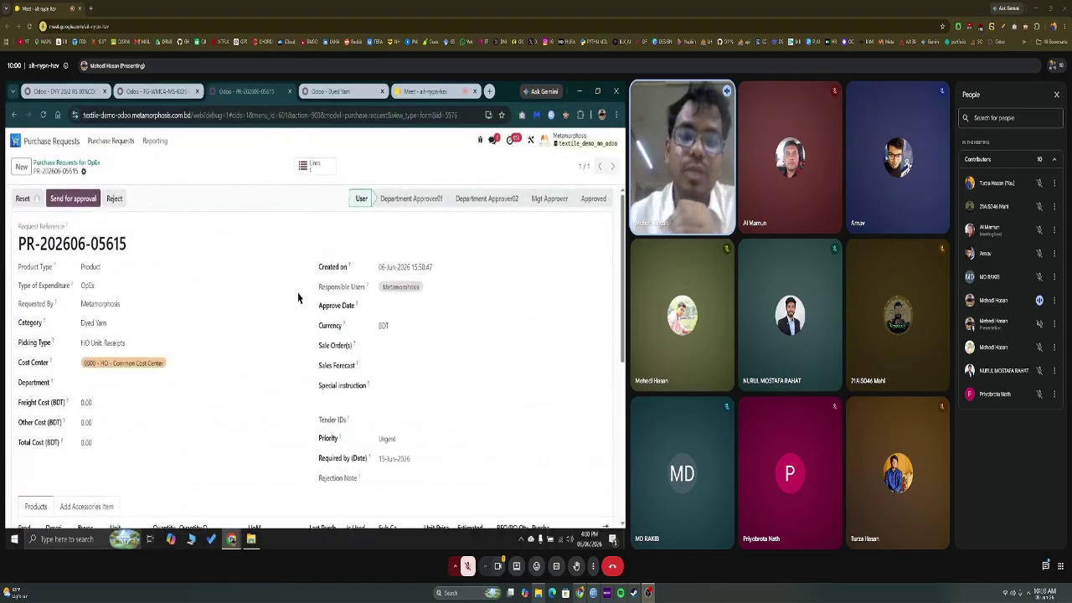
pyautogui.scroll(-3, 464, 371)
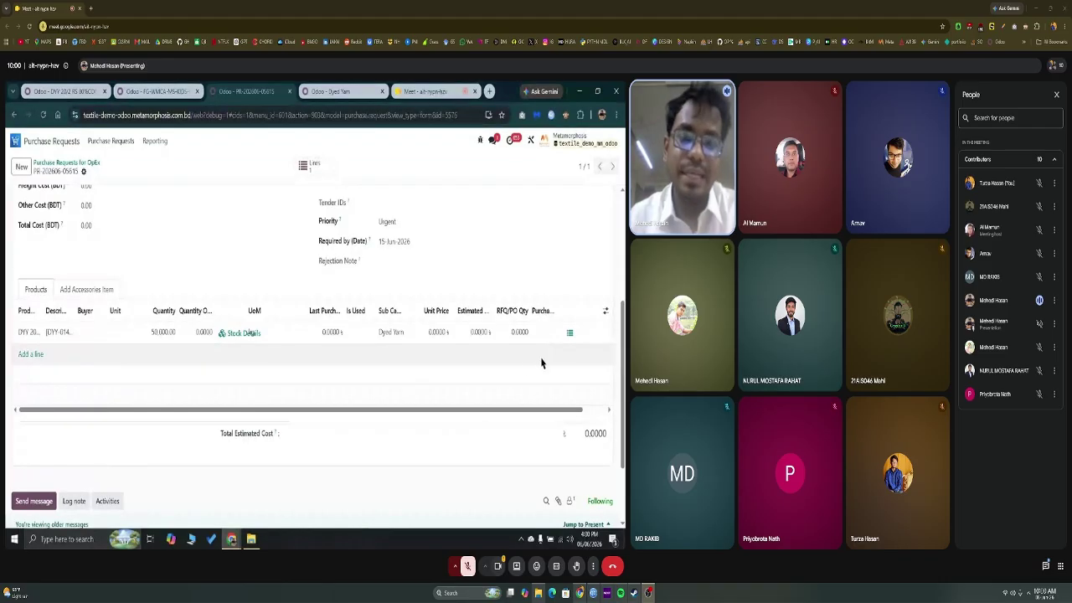
pyautogui.moveTo(420, 411); pyautogui.dragTo(368, 409)
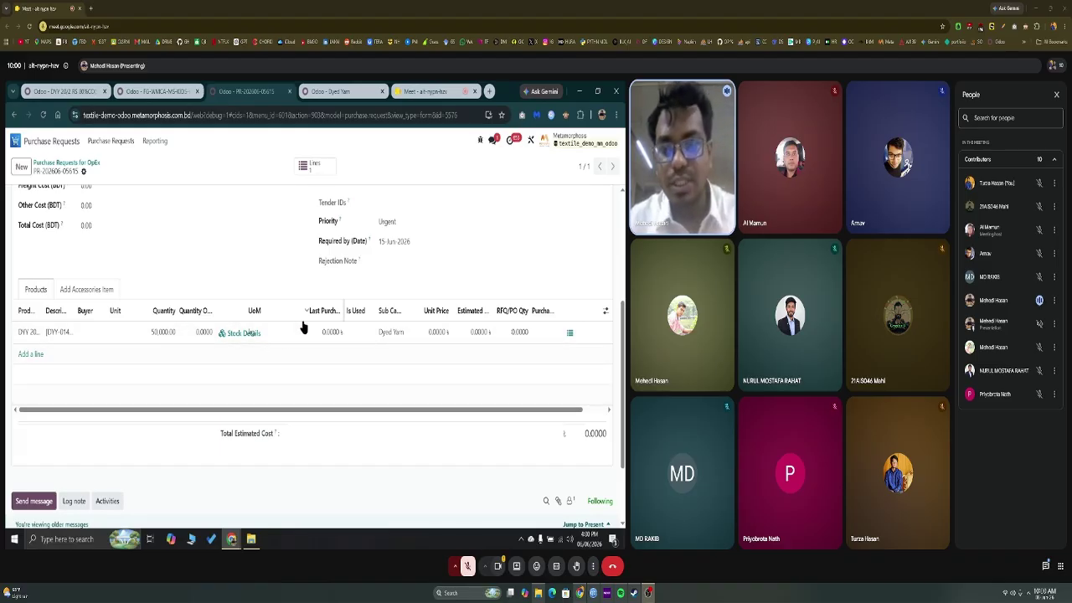
pyautogui.scroll(5, 301, 328)
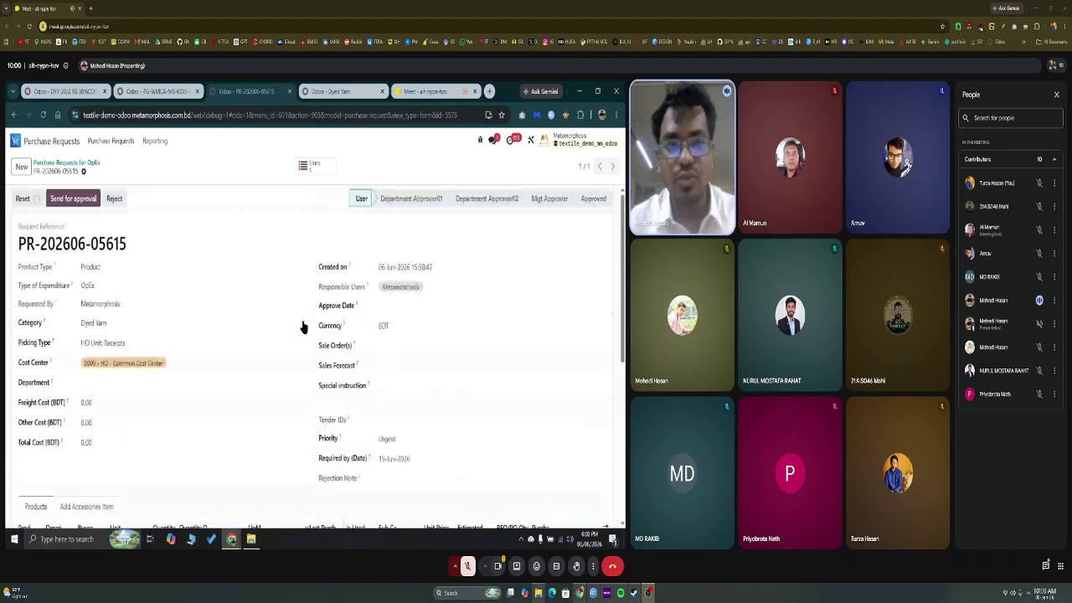
# Step: Set the yarn line's unit price to 55 and save the purchase request
pyautogui.click(92, 198)
pyautogui.click(207, 353)
pyautogui.scroll(-2, 268, 304)
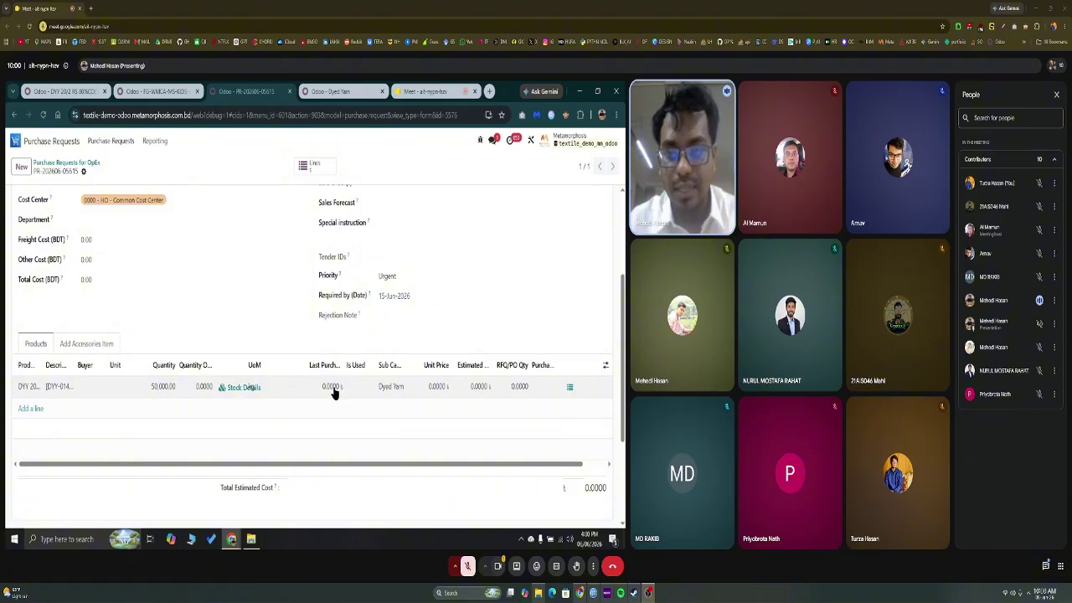
pyautogui.click(464, 392)
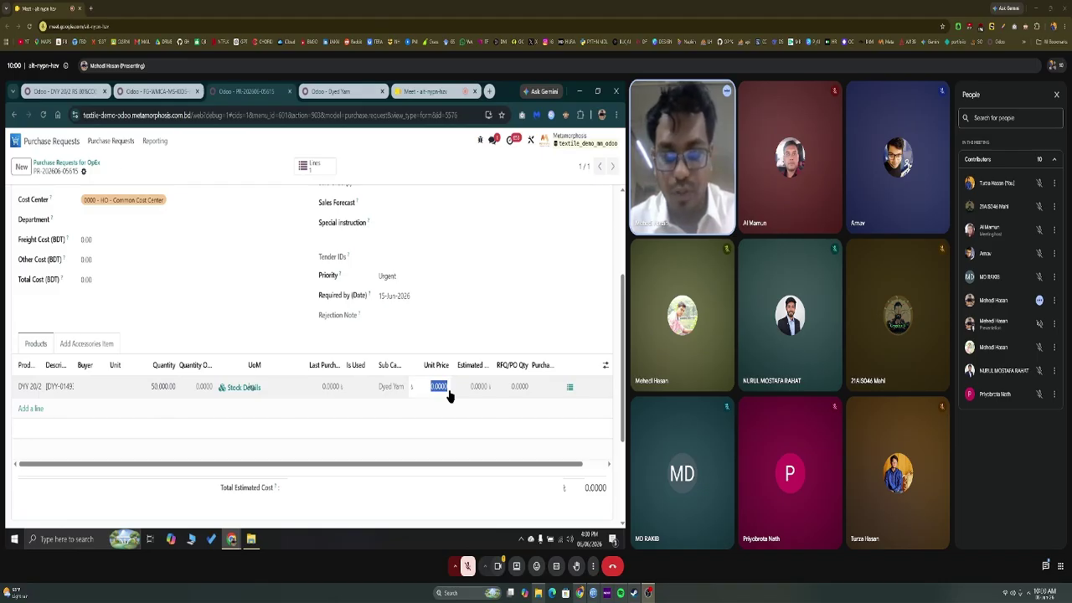
pyautogui.write('55')
pyautogui.click(455, 361)
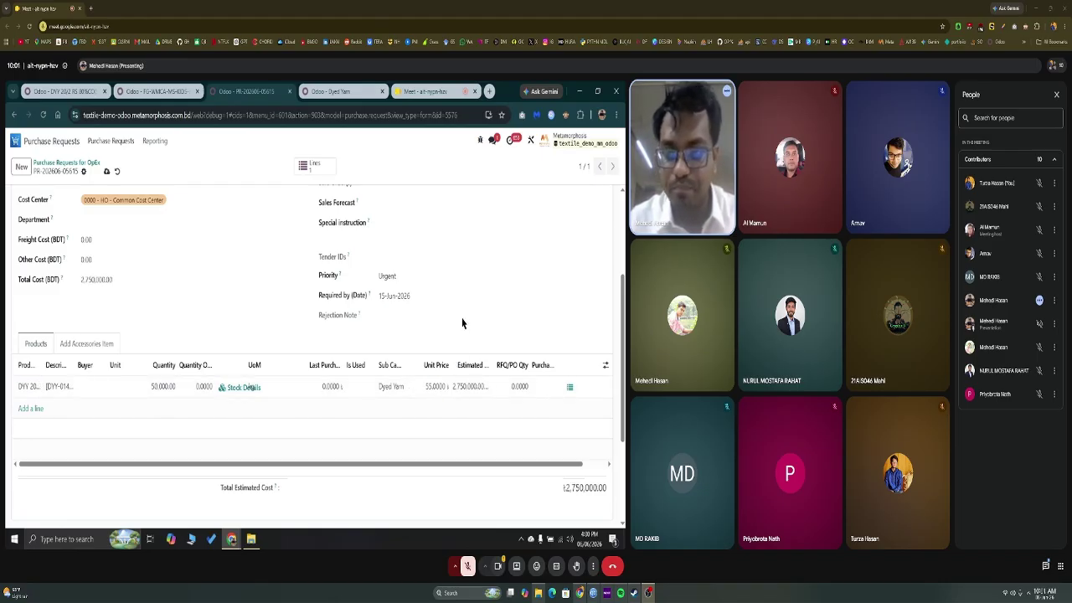
pyautogui.click(106, 171)
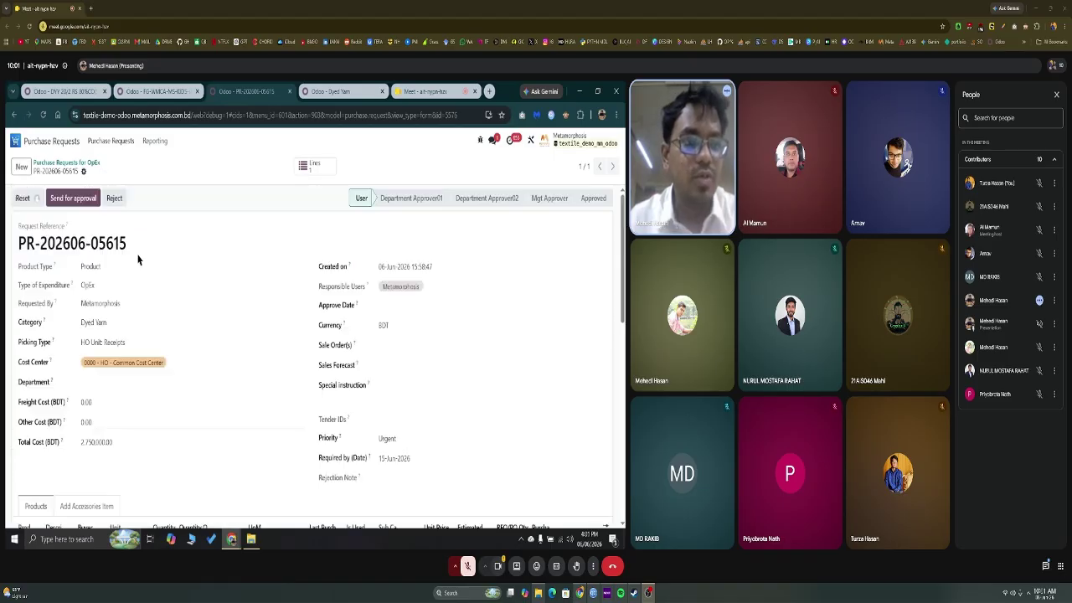
# Step: Send the dyed yarn purchase request for approval and review its product line and change log
pyautogui.click(75, 205)
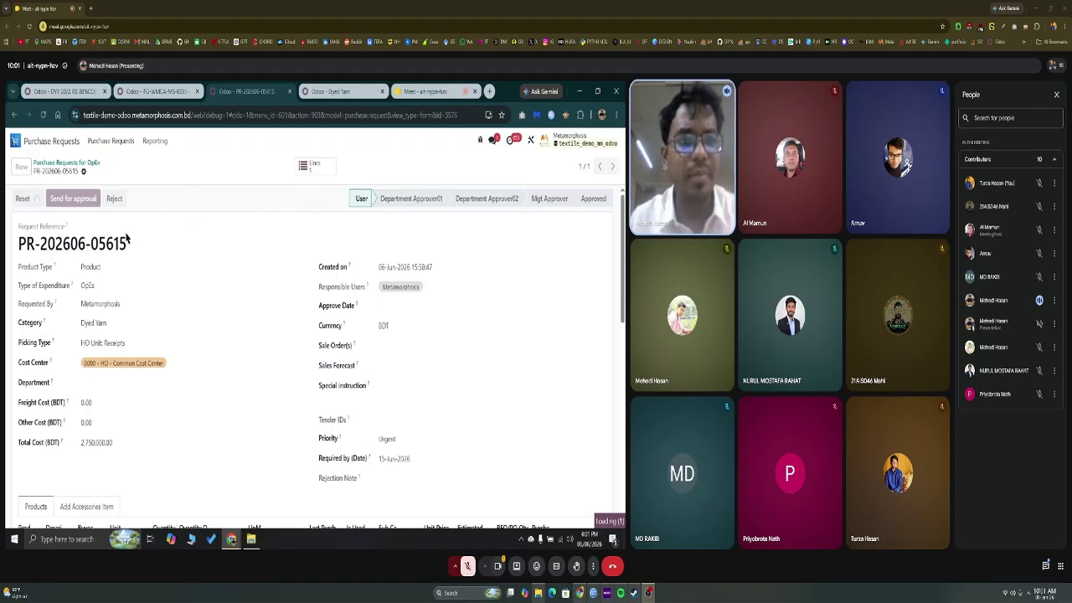
pyautogui.scroll(-5, 114, 271)
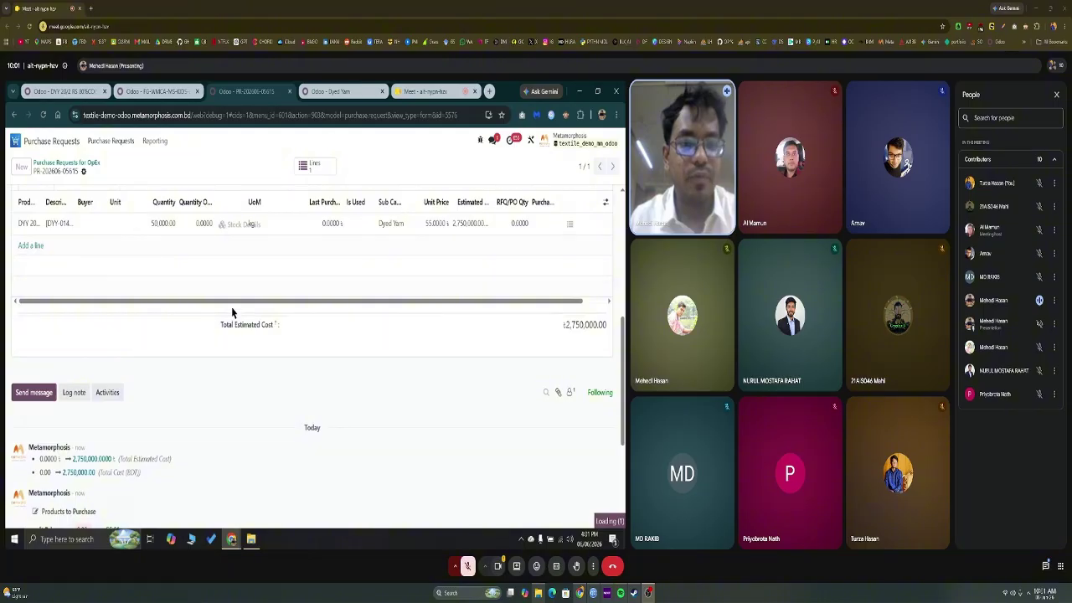
pyautogui.scroll(2, 227, 307)
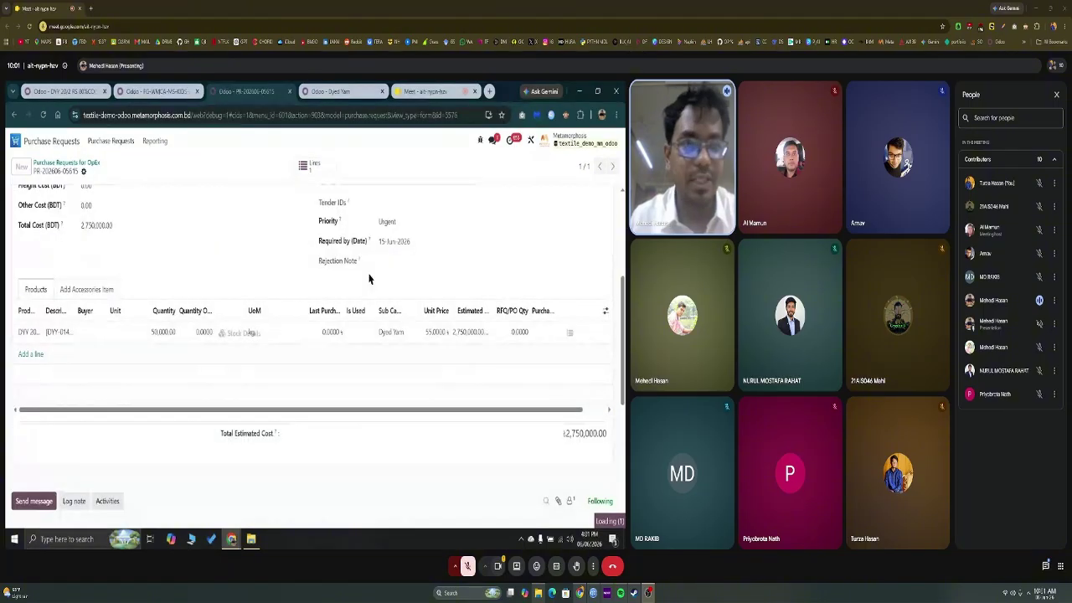